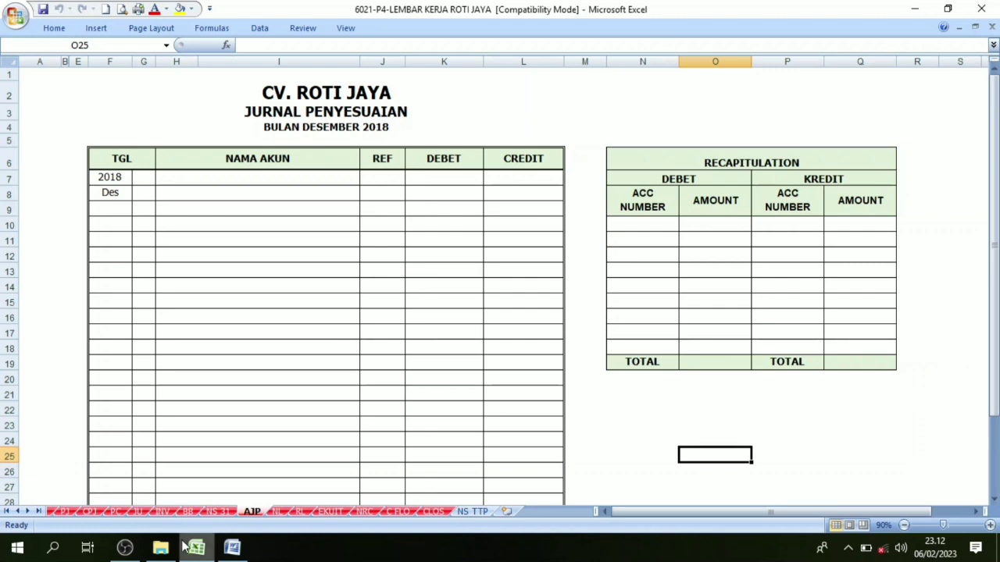
# Switch to the Word document PAKET 4 SOAL PENYESUAIAN and look through its adjustment memos.
pyautogui.moveTo(184, 547)
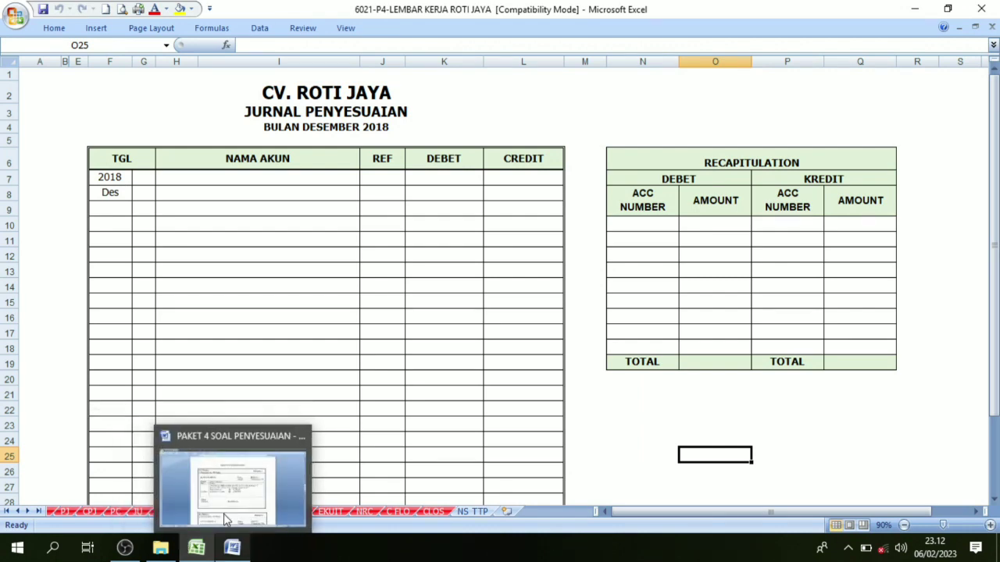
pyautogui.moveTo(273, 495)
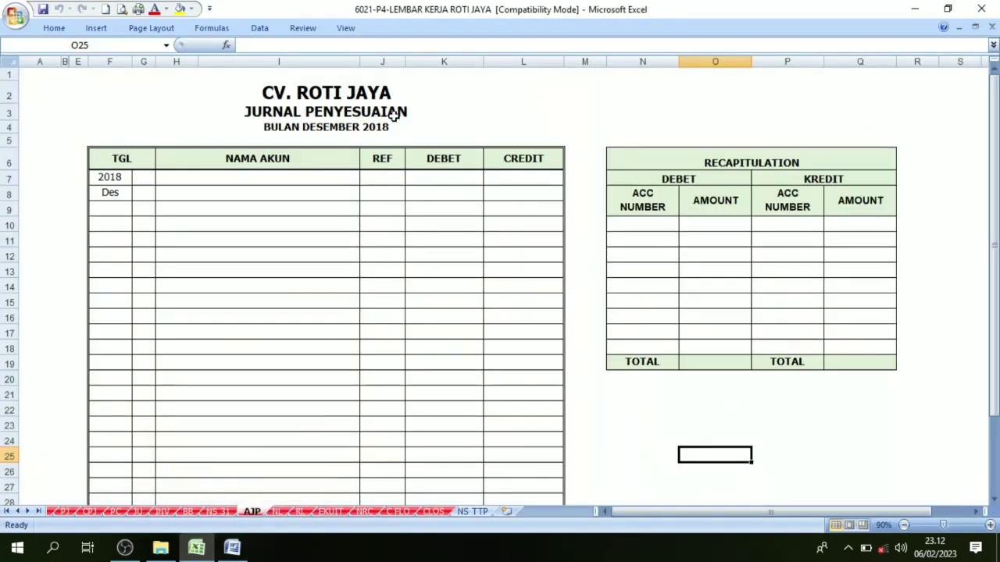
pyautogui.click(395, 114)
pyautogui.click(342, 91)
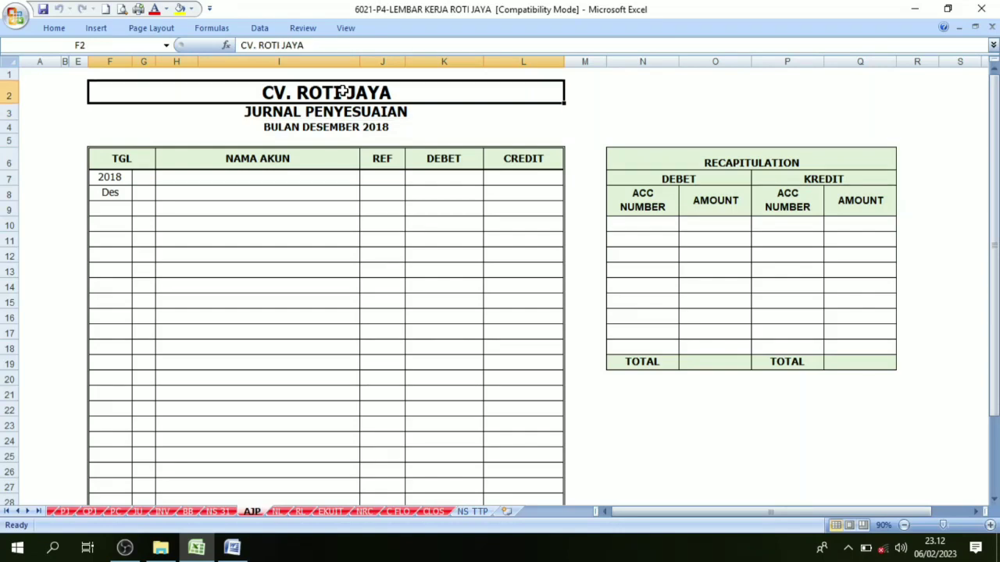
pyautogui.click(232, 547)
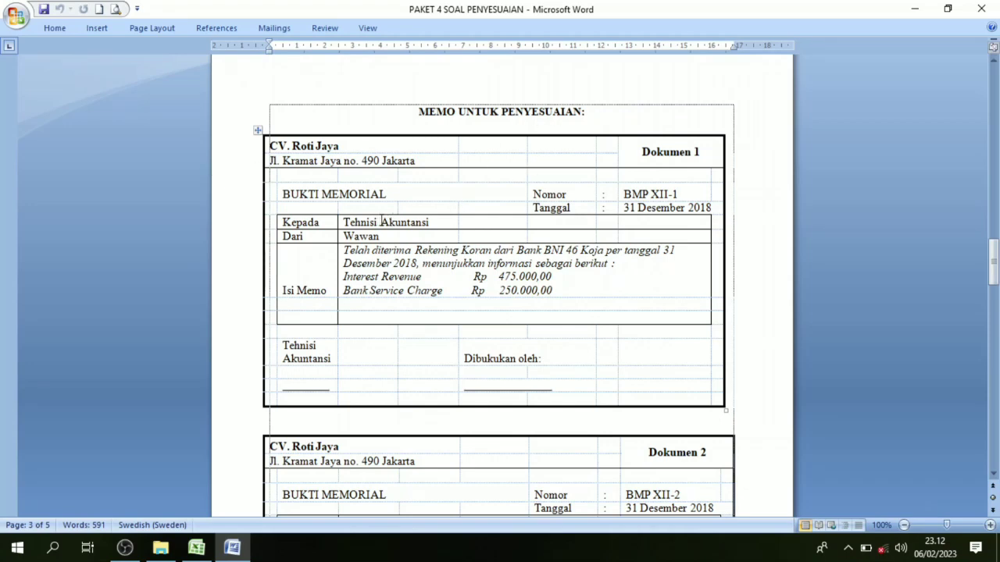
pyautogui.scroll(-9, 381, 222)
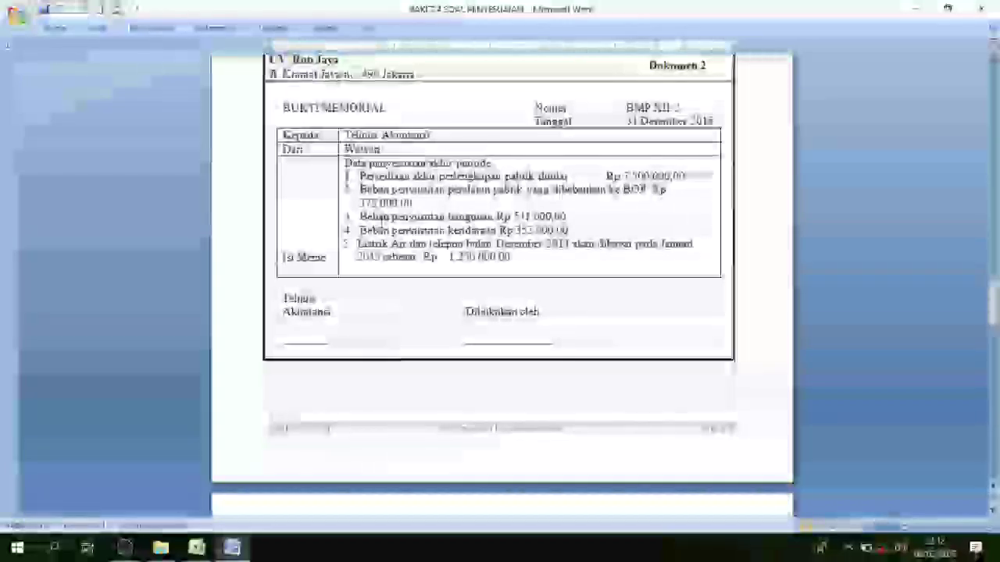
pyautogui.scroll(-6, 381, 226)
pyautogui.scroll(6, 381, 227)
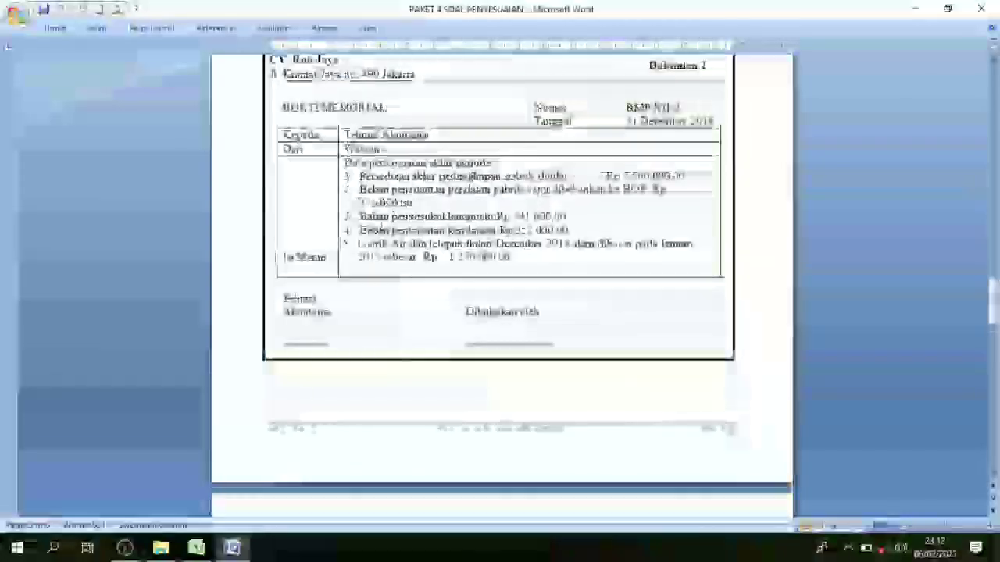
pyautogui.scroll(8, 380, 227)
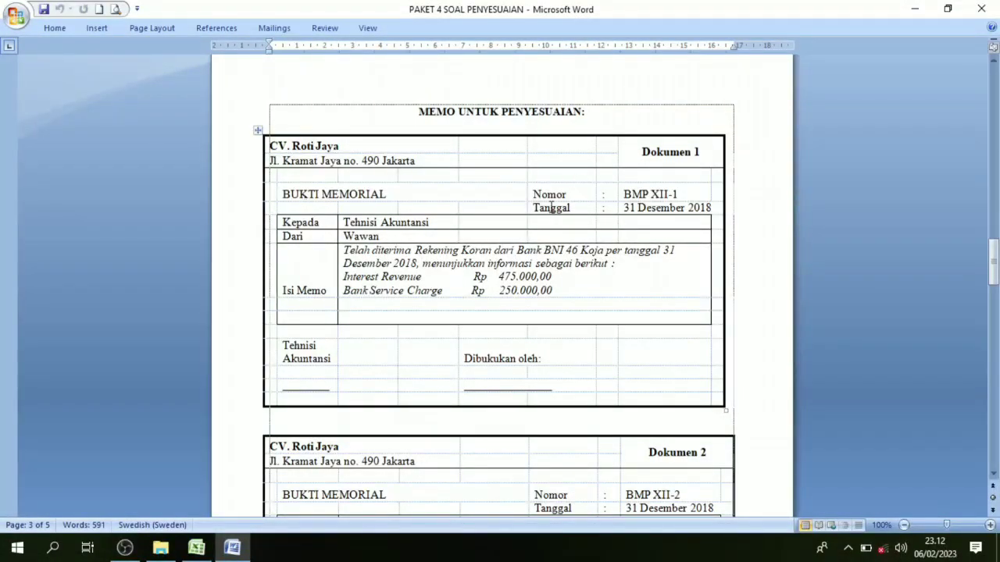
# Arrange the Word memos and the Excel workbook side by side, with the Dokumen 1 details in view.
pyautogui.press('super+Right')
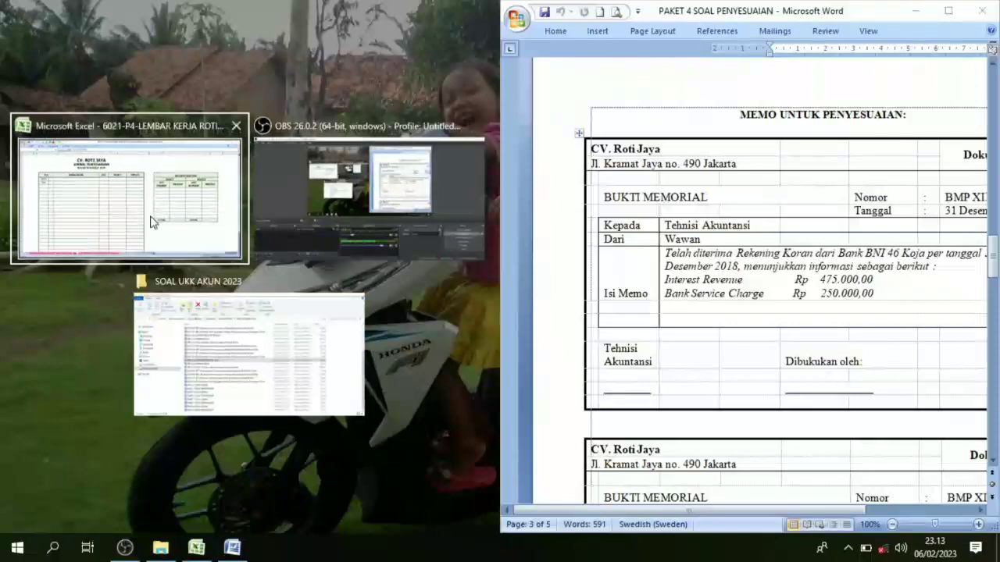
pyautogui.click(153, 222)
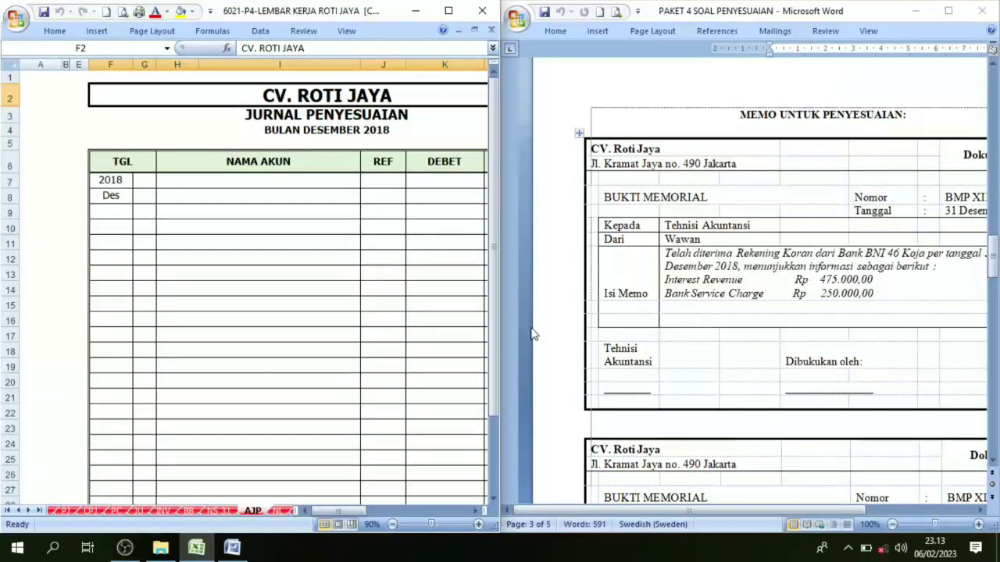
pyautogui.click(505, 316)
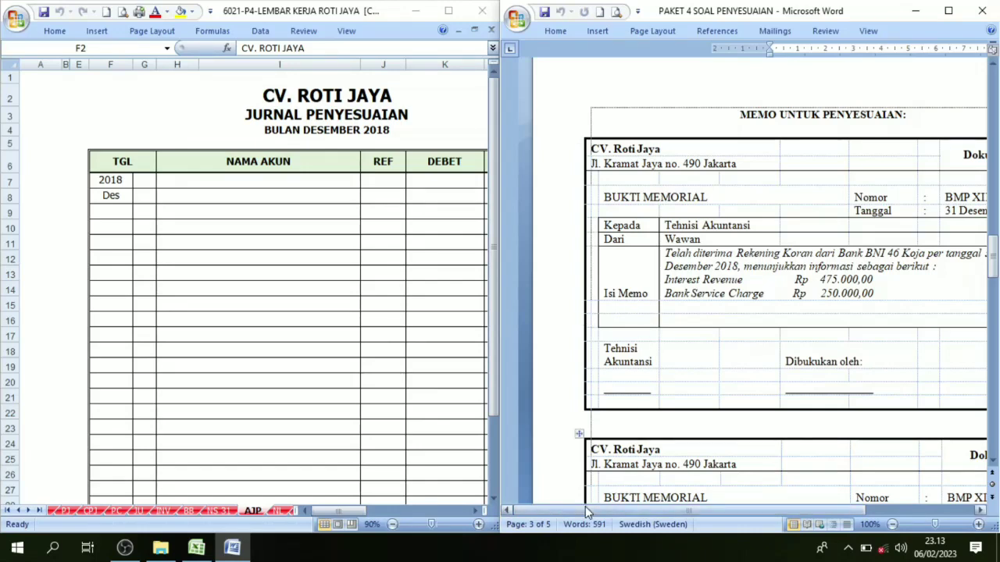
pyautogui.moveTo(586, 512); pyautogui.dragTo(624, 507)
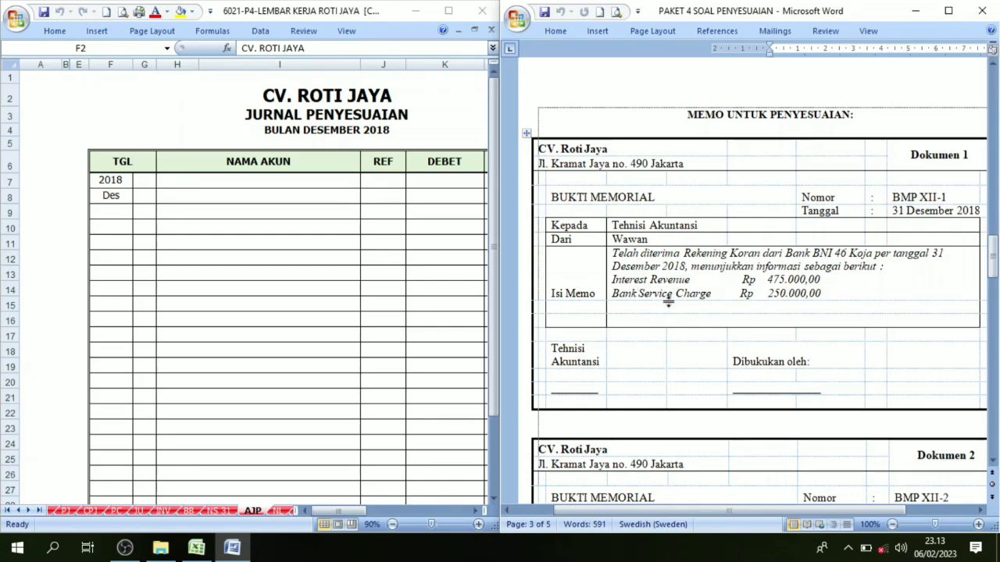
# Change the font color of the hidden date 31 in cell G7 of the AJP sheet to black.
pyautogui.click(147, 182)
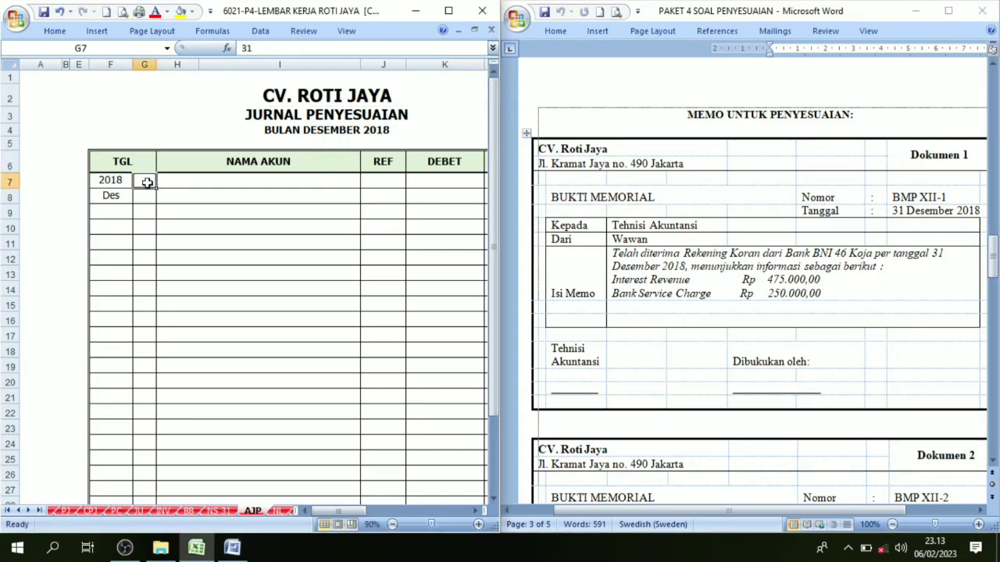
pyautogui.click(166, 11)
pyautogui.click(167, 31)
# Apply the black font color to the hidden account names in H7:I9 and the reference codes in J7:J9.
pyautogui.moveTo(167, 179); pyautogui.dragTo(217, 212)
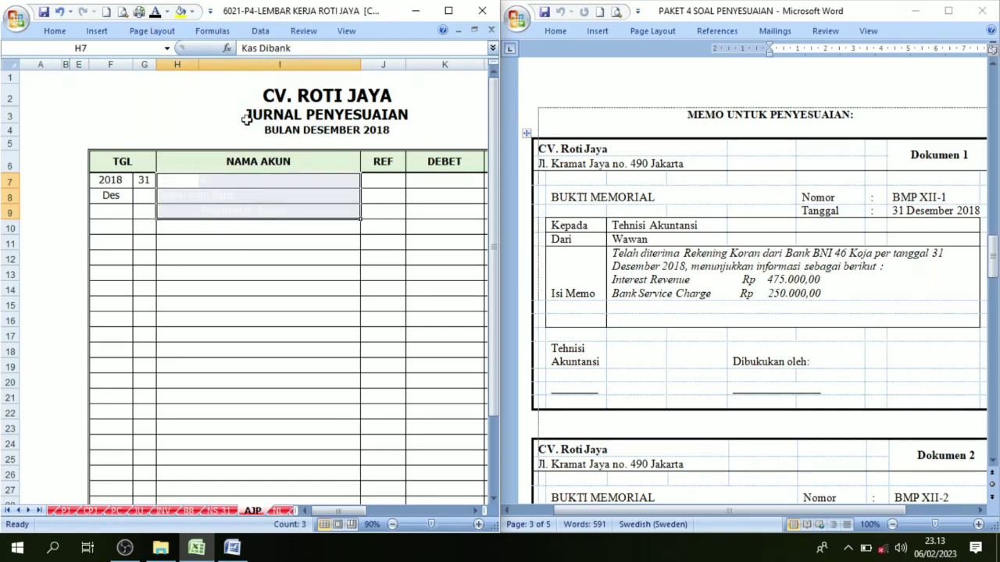
pyautogui.click(158, 13)
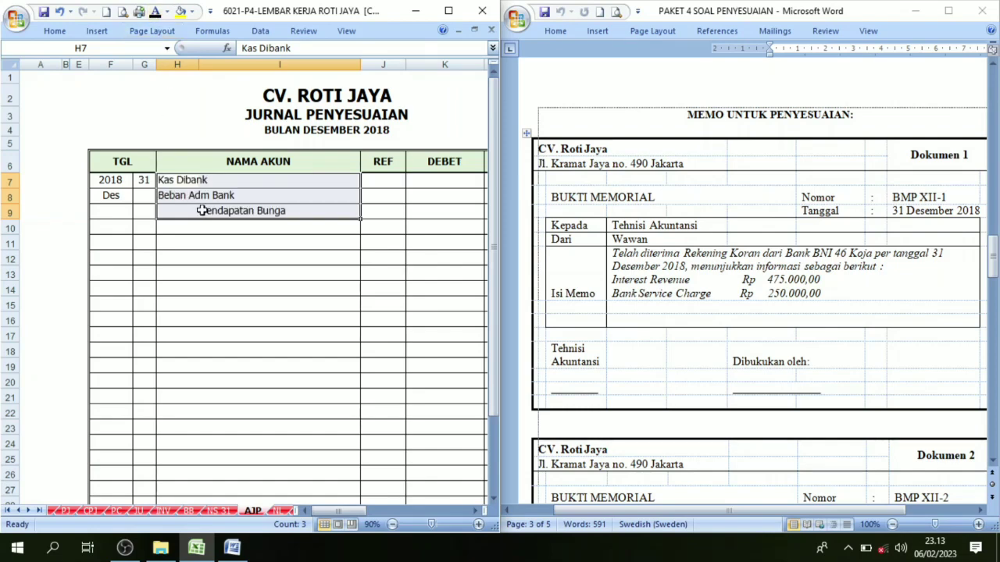
pyautogui.click(208, 183)
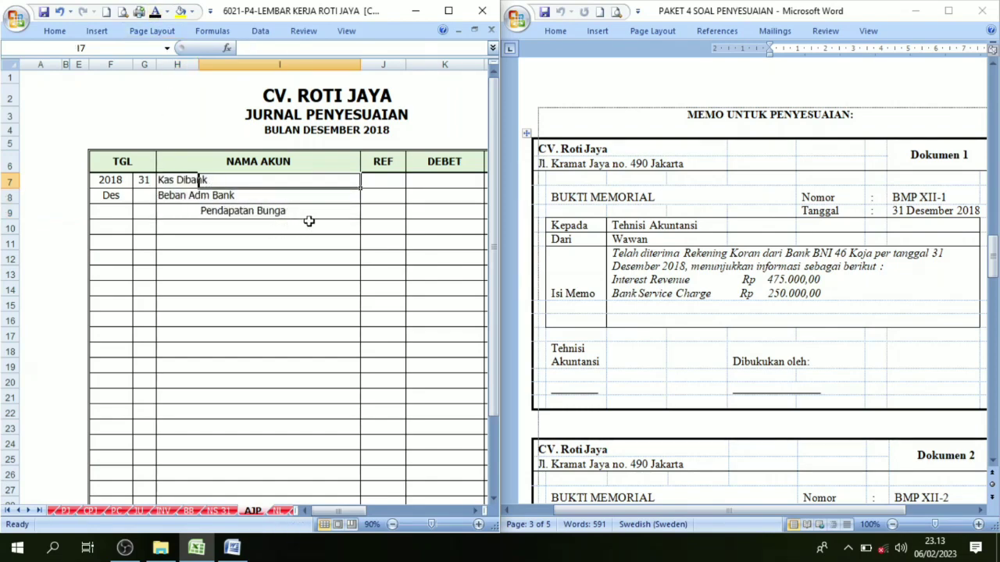
pyautogui.moveTo(375, 180); pyautogui.dragTo(375, 210)
pyautogui.click(155, 11)
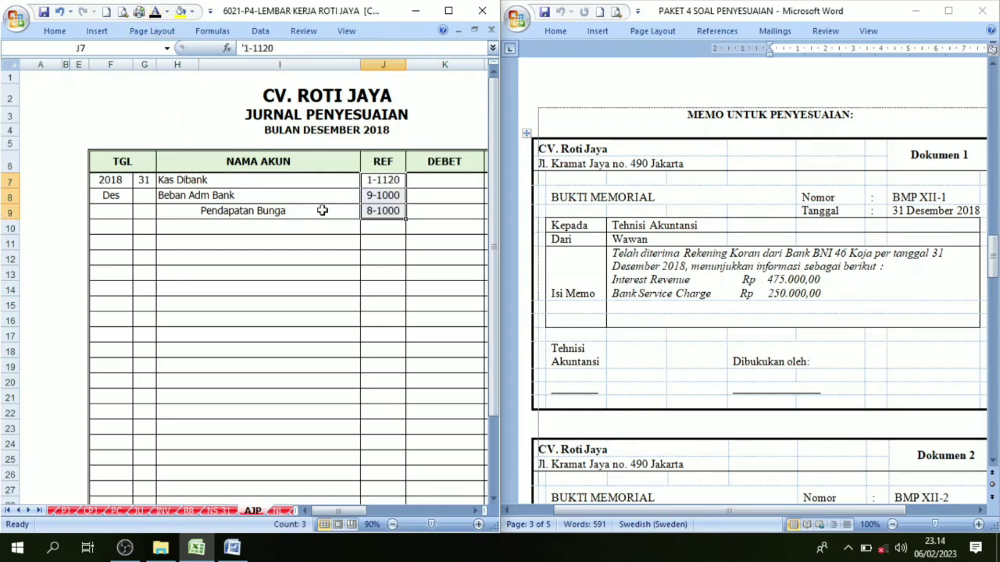
# Apply the black font color to the hidden credit amount for Pendapatan Bunga in cell L9.
pyautogui.moveTo(336, 513); pyautogui.dragTo(364, 512)
pyautogui.click(474, 512)
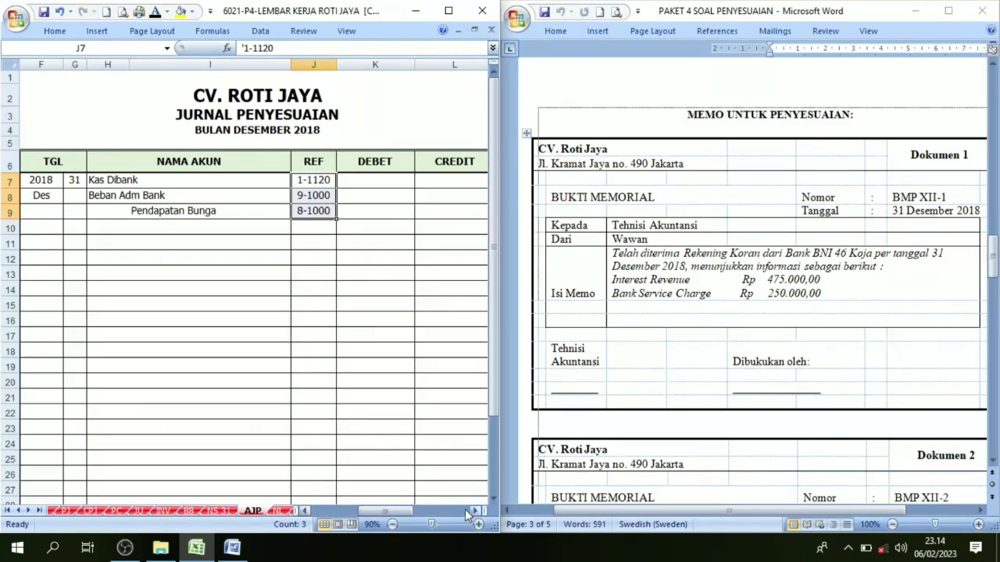
pyautogui.click(243, 212)
pyautogui.click(437, 214)
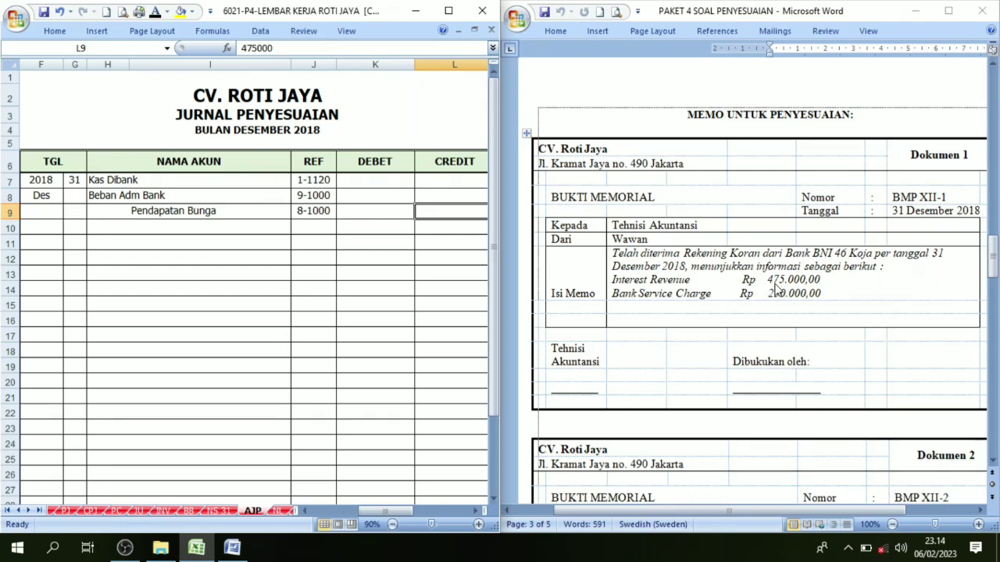
pyautogui.click(476, 511)
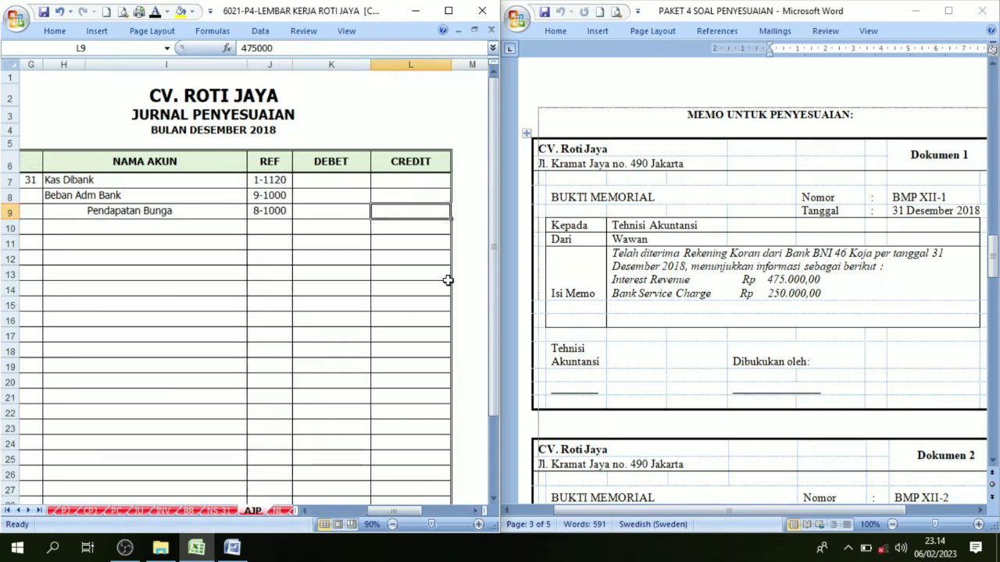
pyautogui.click(155, 12)
# Apply the black font color to the hidden debit amounts for Beban Adm Bank in K8 and Kas Dibank in K7.
pyautogui.click(340, 201)
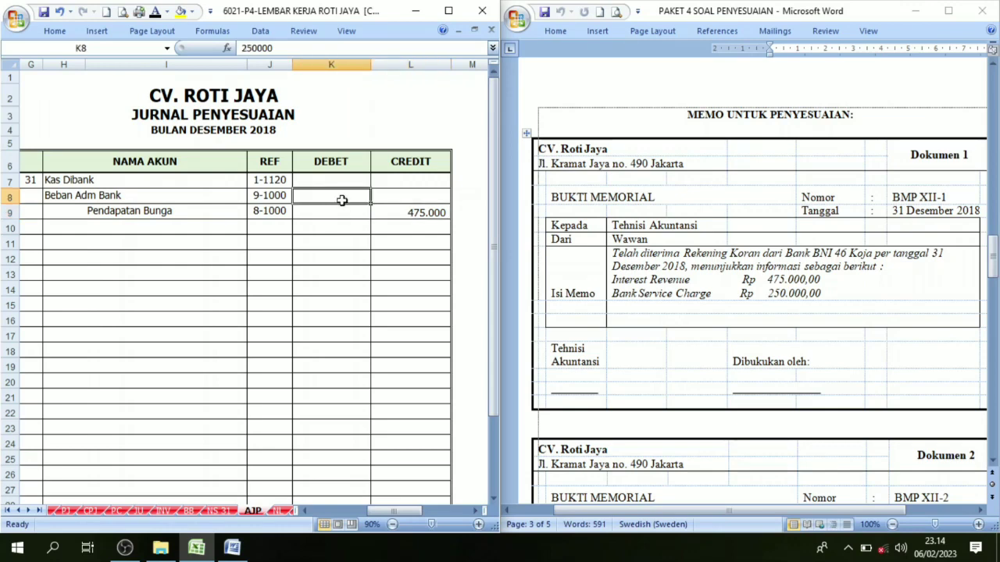
pyautogui.click(156, 12)
pyautogui.click(413, 213)
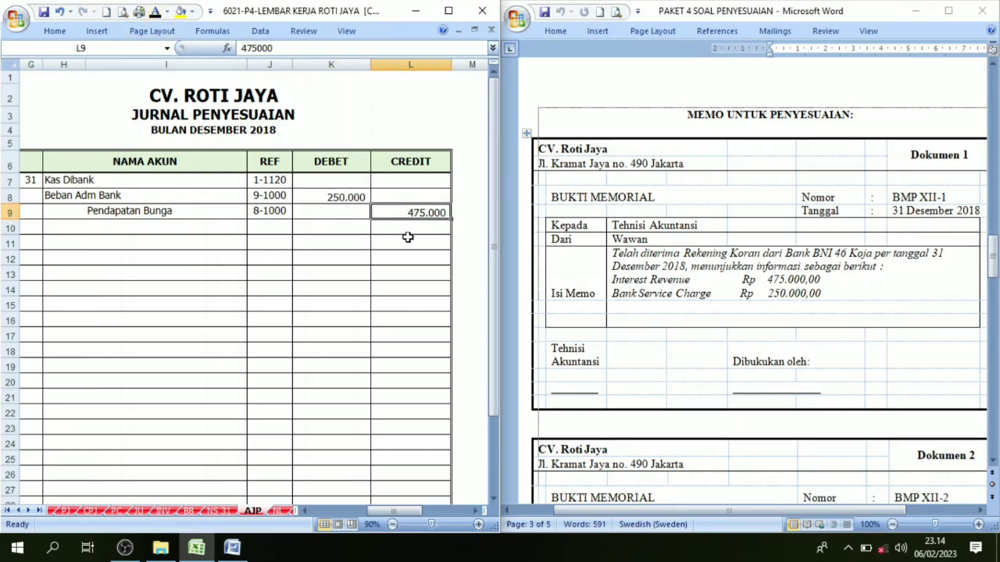
pyautogui.click(327, 197)
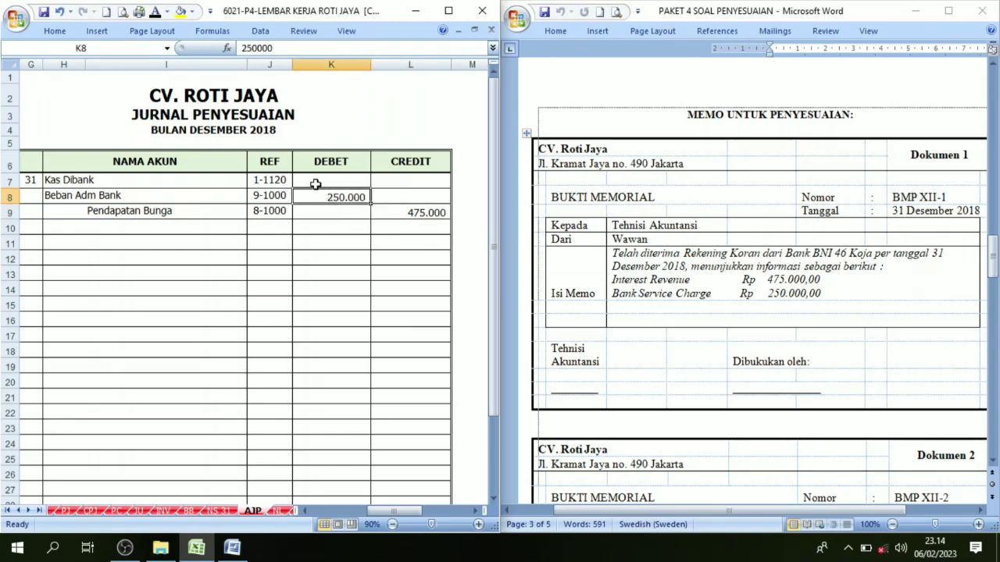
pyautogui.click(317, 181)
pyautogui.click(155, 11)
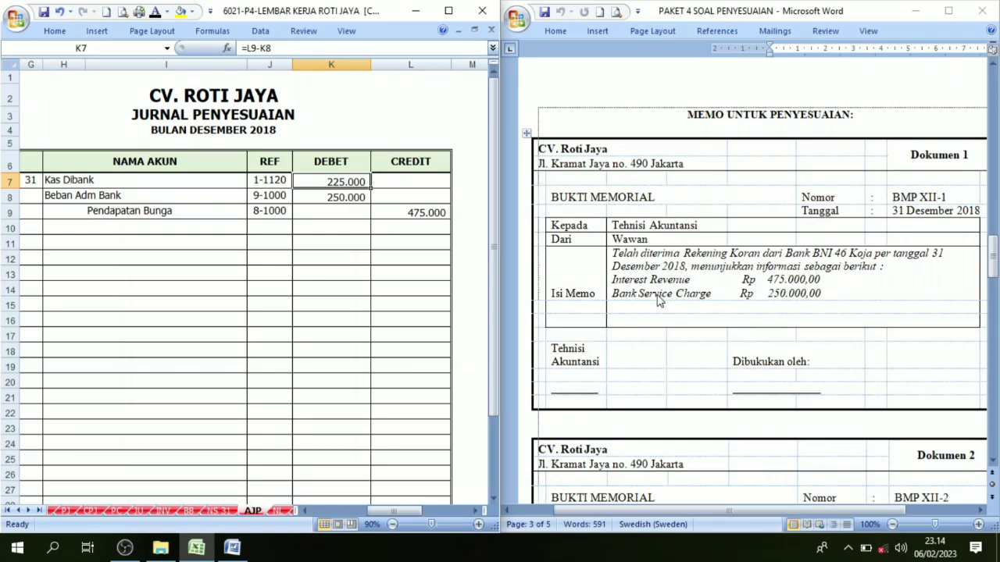
# Read the year-end adjustment data in the Dokumen 2 memo, starting with the factory supplies item.
pyautogui.scroll(-5, 683, 297)
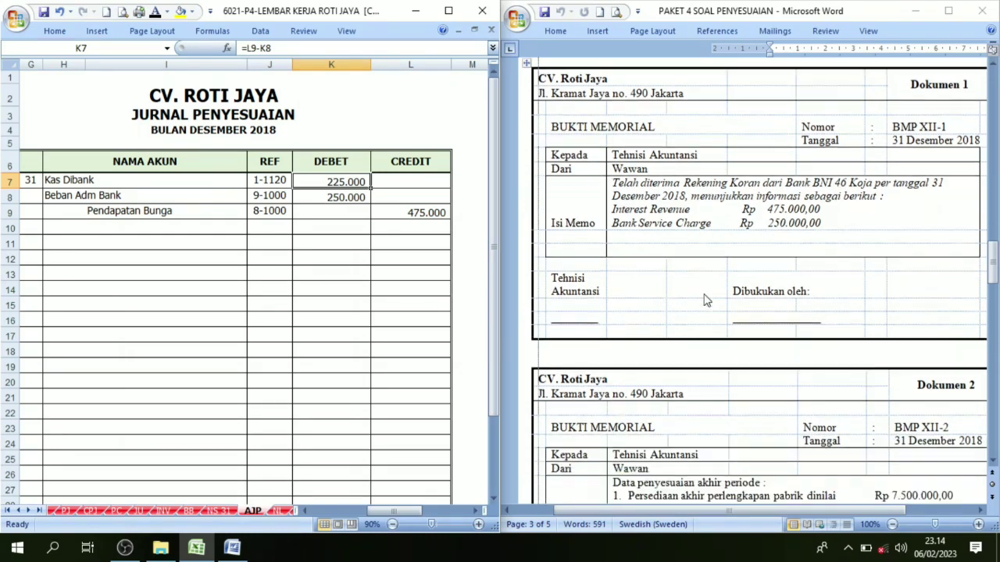
pyautogui.scroll(-2, 670, 293)
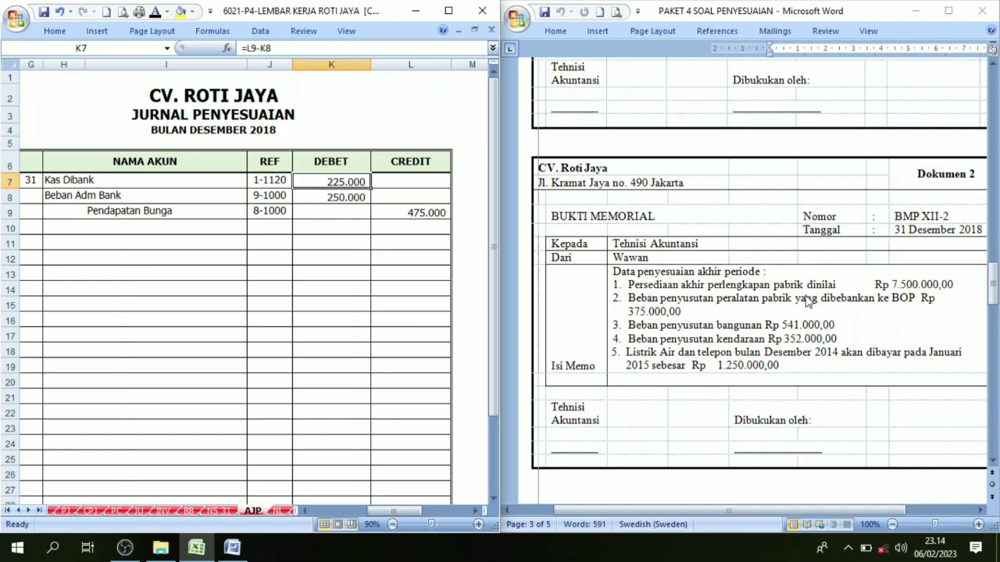
pyautogui.click(691, 287)
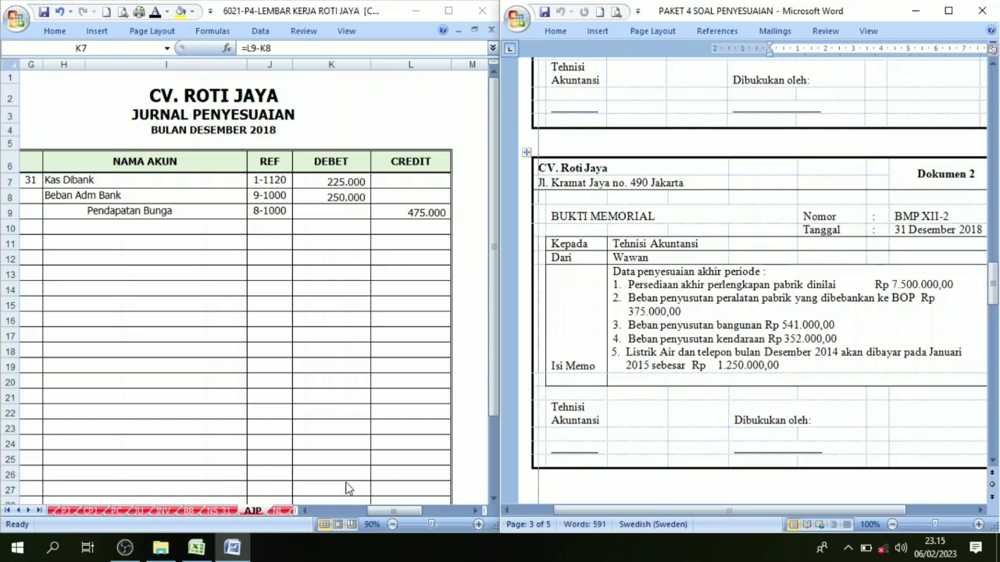
# Examine the Perlengkapan Pabrik debit balance on the NS 31 trial balance sheet against the memo's year-end supplies value.
pyautogui.click(219, 511)
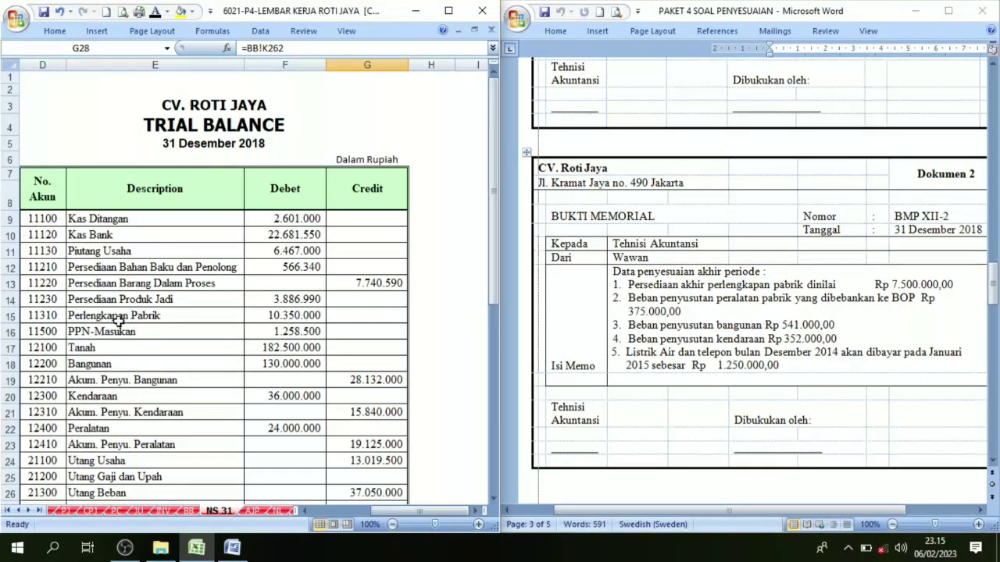
pyautogui.click(85, 316)
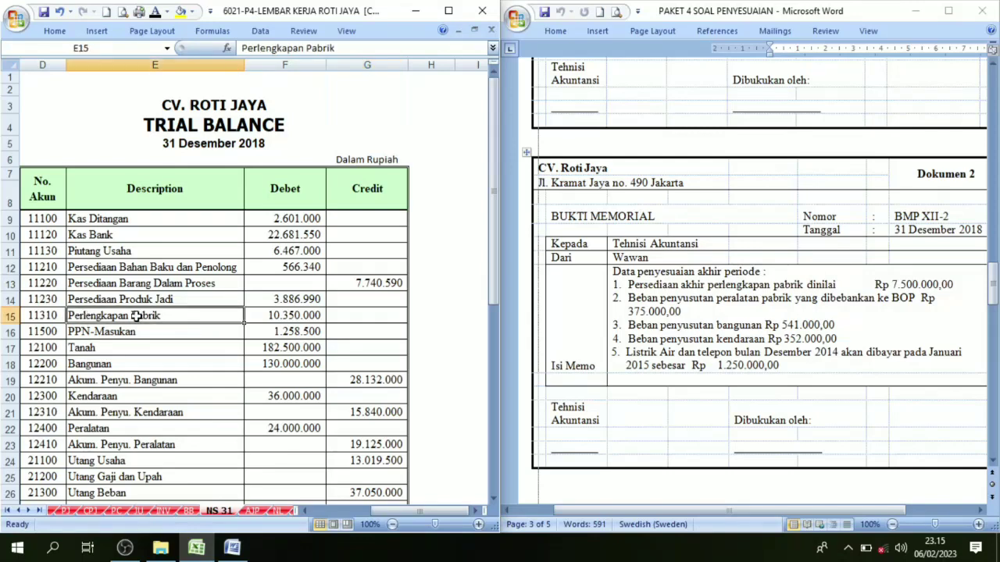
pyautogui.click(291, 315)
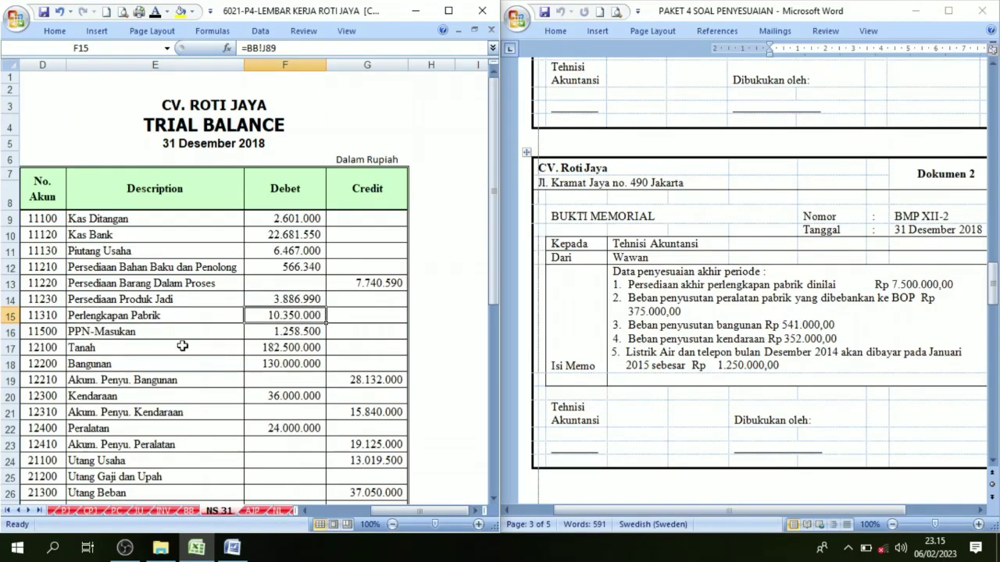
pyautogui.click(94, 317)
pyautogui.click(265, 314)
pyautogui.click(910, 291)
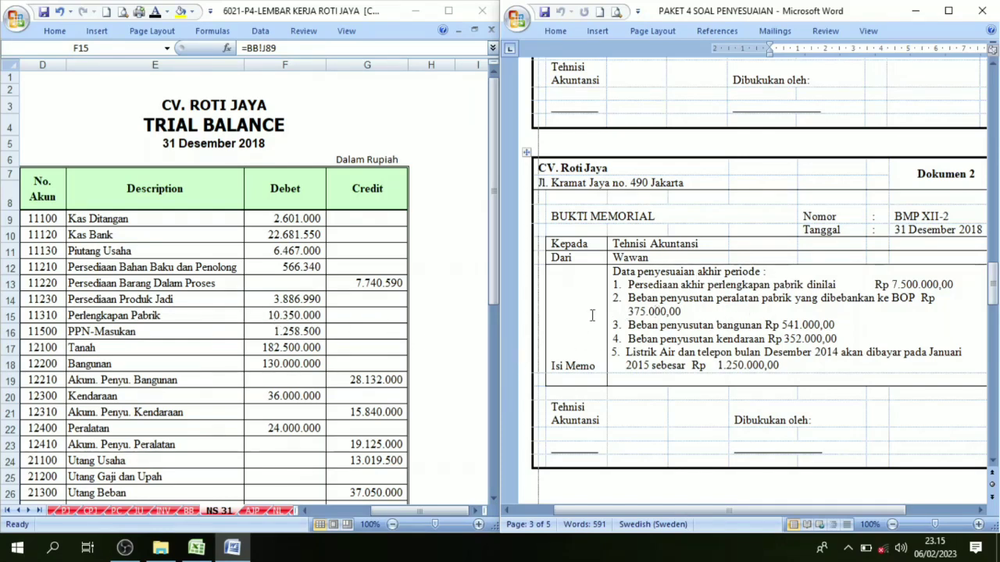
# Return to the AJP sheet and make the hidden date 31 in cell G11 black.
pyautogui.click(248, 518)
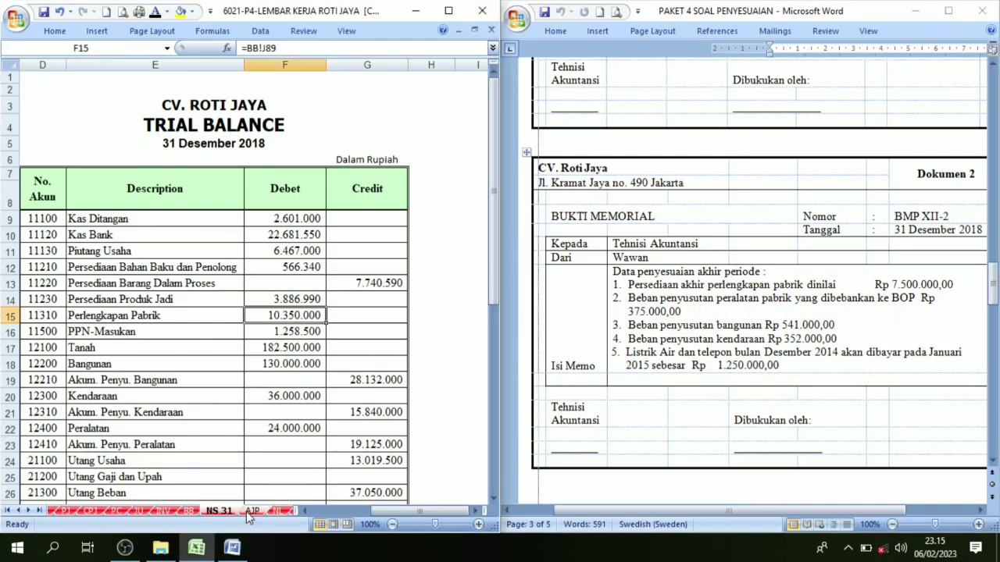
pyautogui.click(250, 513)
pyautogui.click(24, 243)
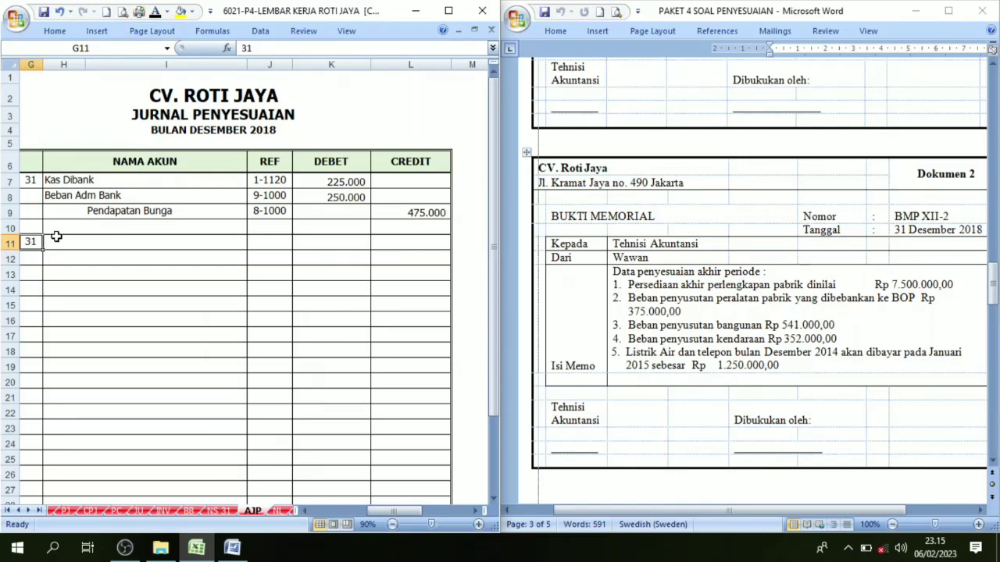
# Apply the black font color to the hidden factory supplies account names in H11:I12 and their reference codes in J11:J12.
pyautogui.moveTo(57, 237); pyautogui.dragTo(133, 253)
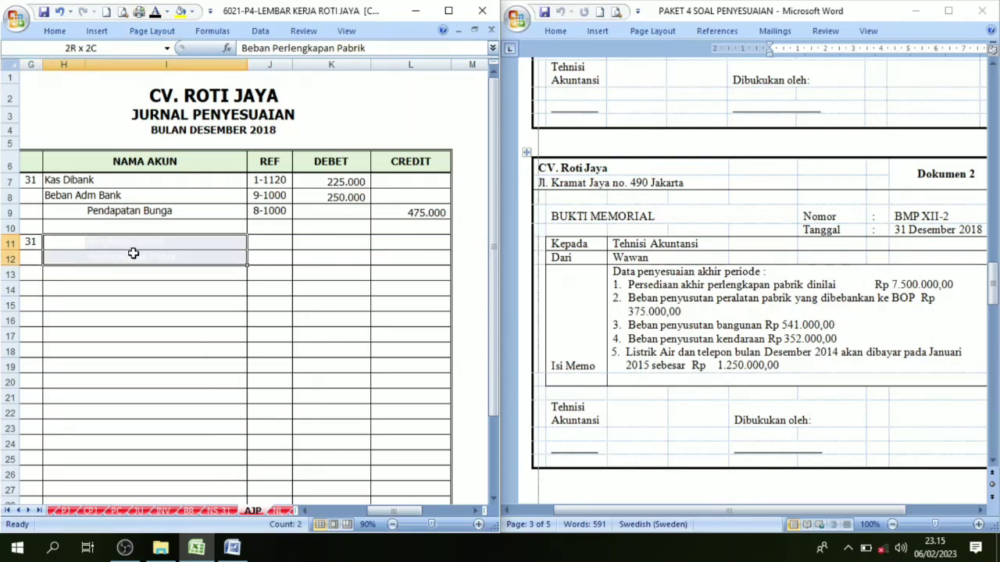
pyautogui.click(155, 12)
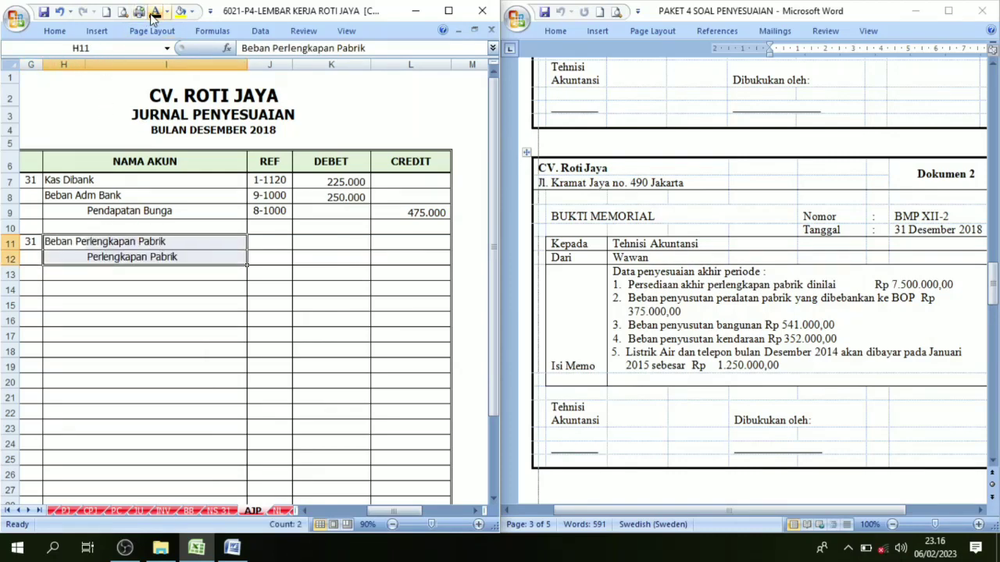
pyautogui.moveTo(258, 246); pyautogui.dragTo(258, 256)
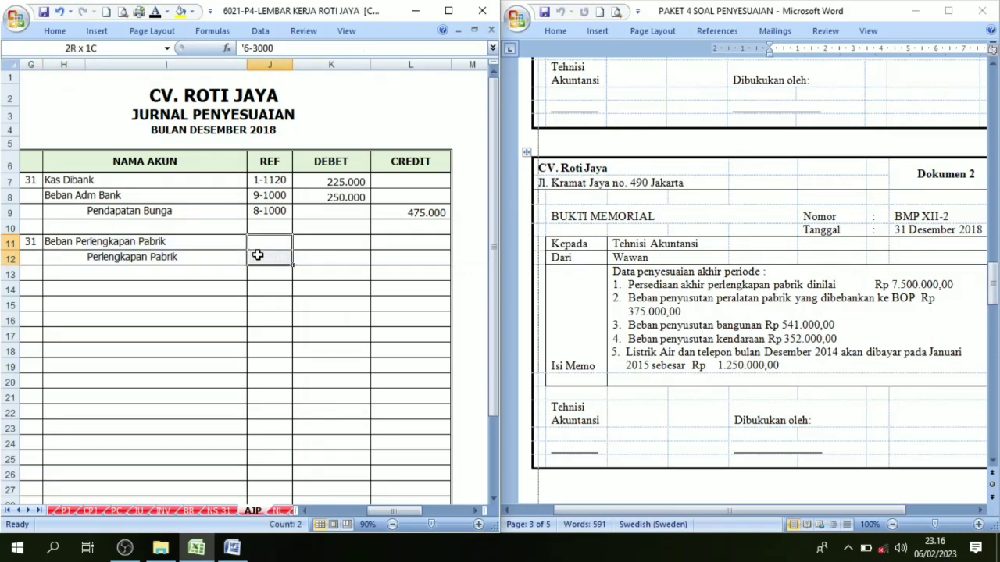
pyautogui.click(154, 12)
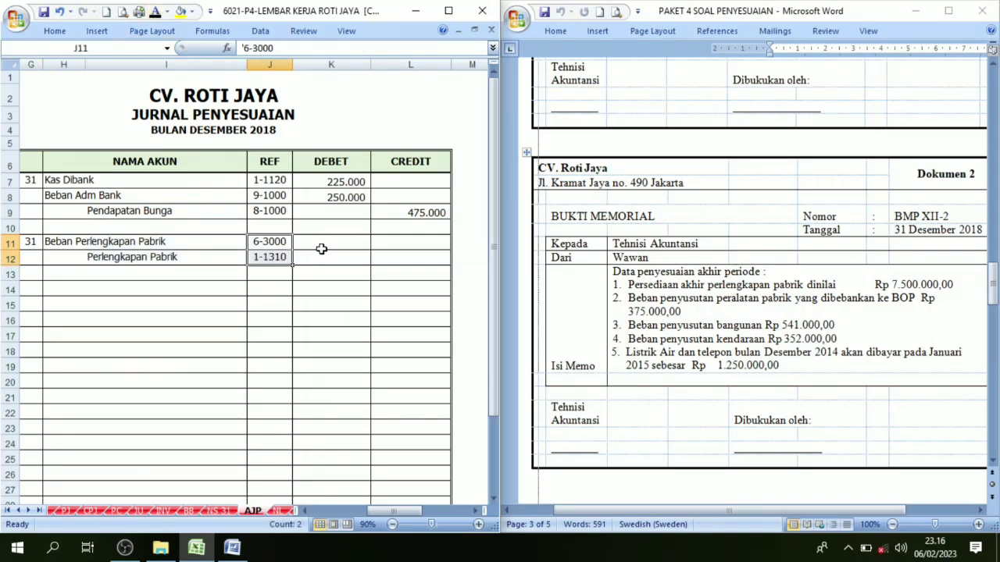
# Check the Perlengkapan Pabrik balance on the NS 31 sheet, and make the hidden supplies adjustment amounts in AJP cells K11:L12 black.
pyautogui.moveTo(325, 248); pyautogui.dragTo(375, 265)
pyautogui.click(220, 511)
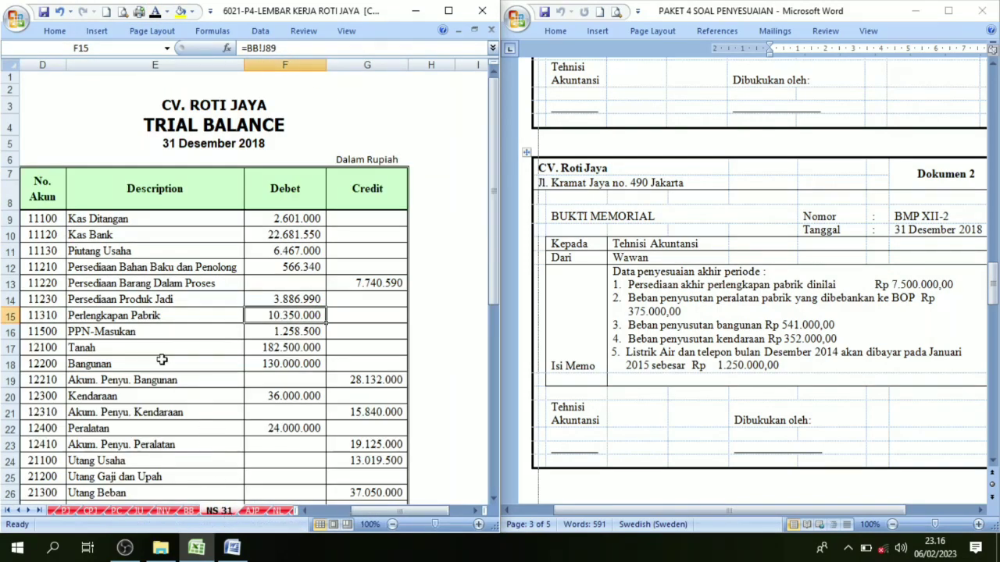
pyautogui.click(131, 316)
pyautogui.click(268, 315)
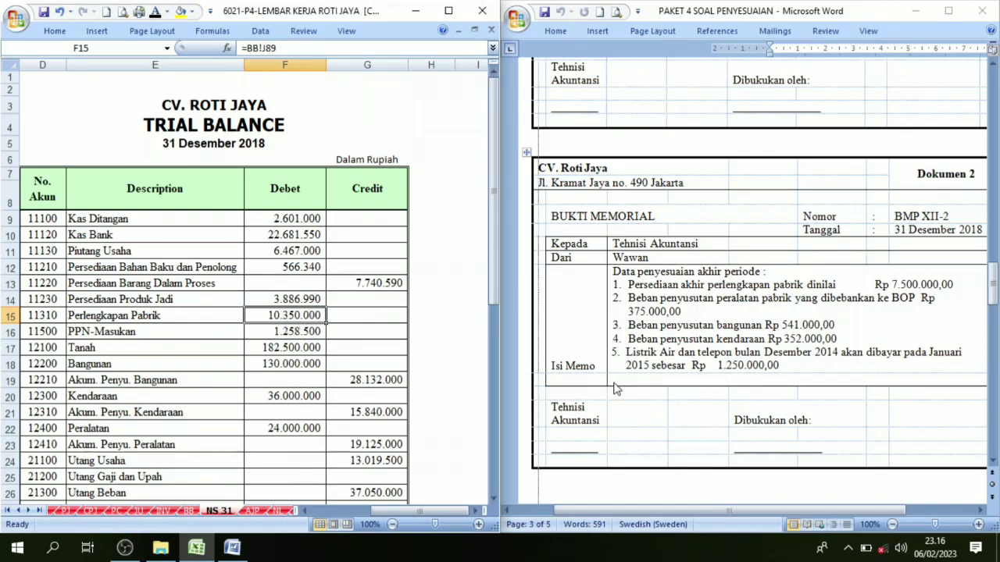
pyautogui.click(252, 511)
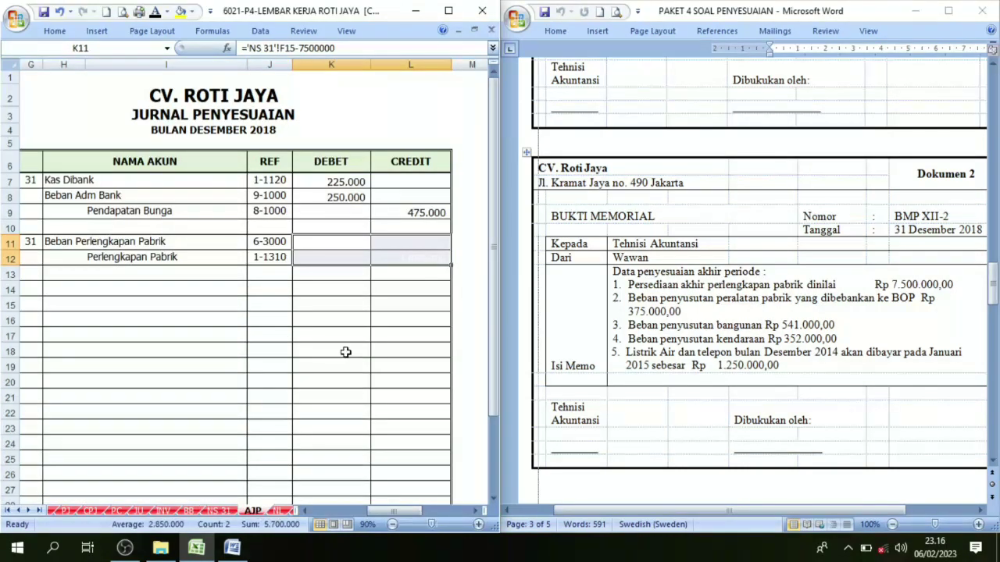
pyautogui.click(155, 11)
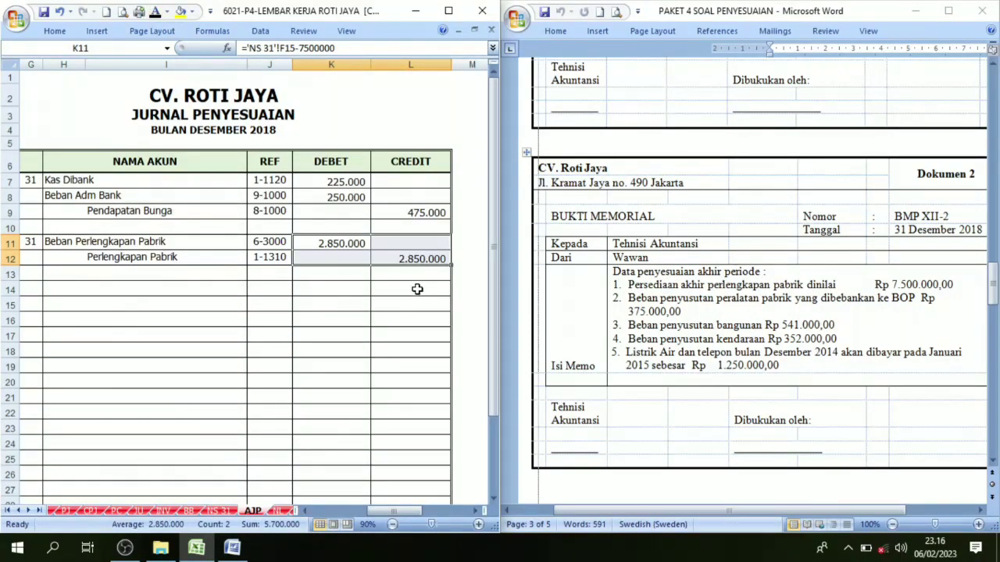
pyautogui.click(332, 243)
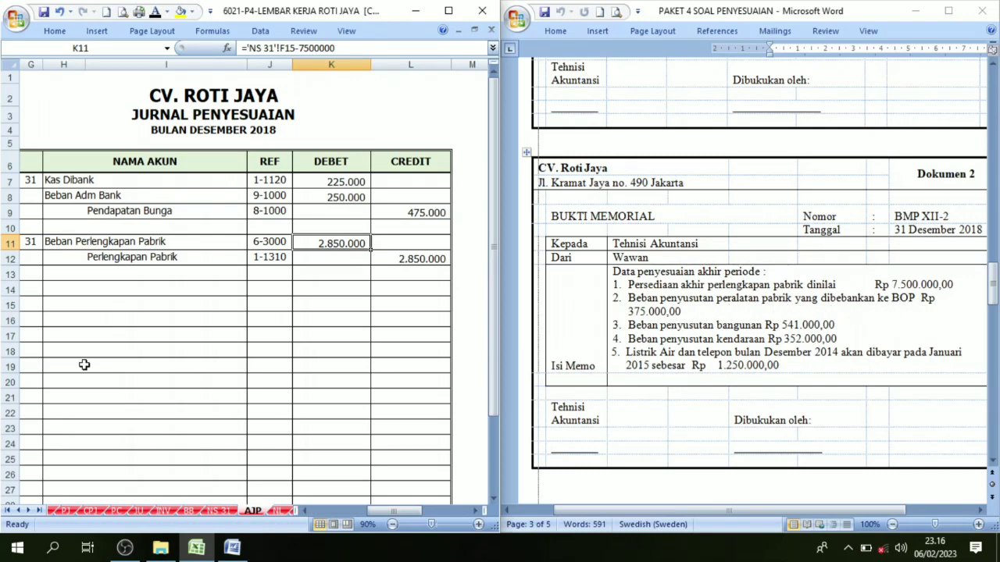
# Make the hidden date 31 in G14 and the equipment depreciation account names in H14:I15 black.
pyautogui.click(34, 289)
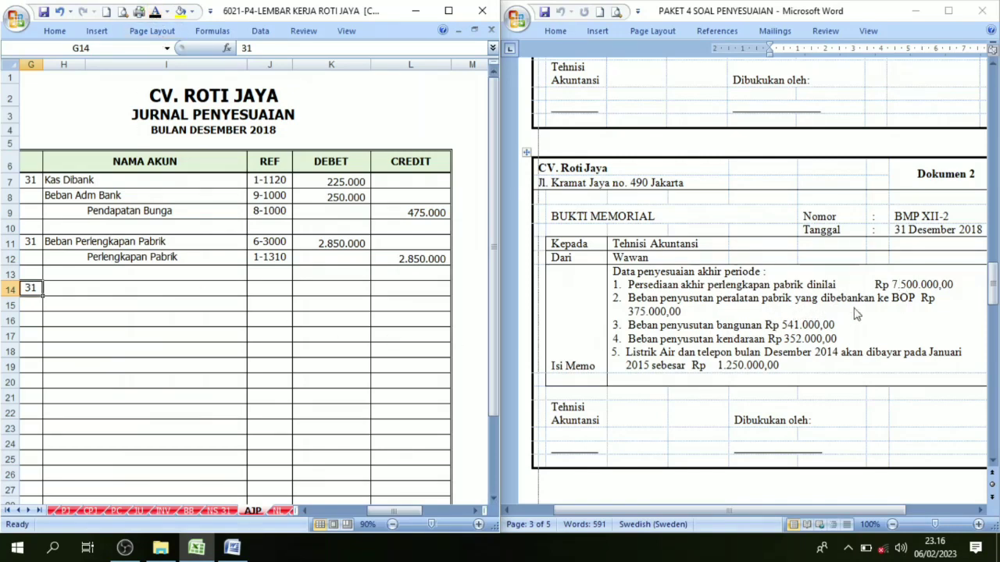
pyautogui.moveTo(59, 292); pyautogui.dragTo(117, 304)
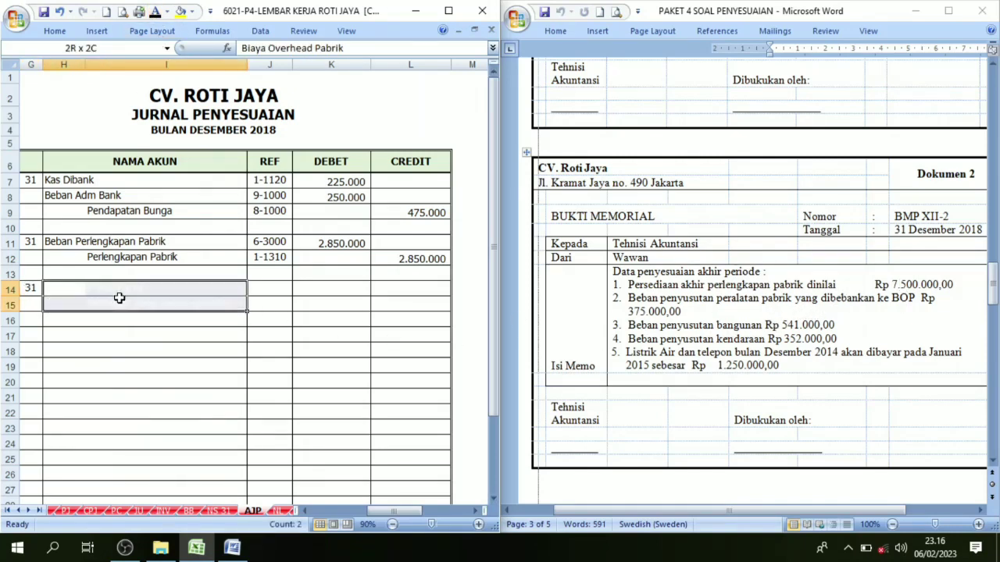
pyautogui.click(157, 13)
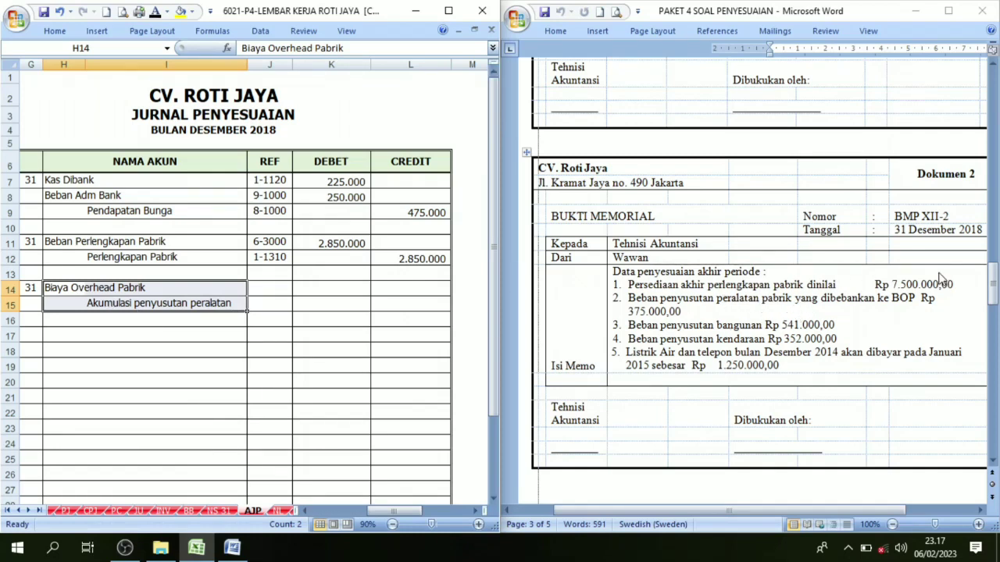
pyautogui.click(47, 289)
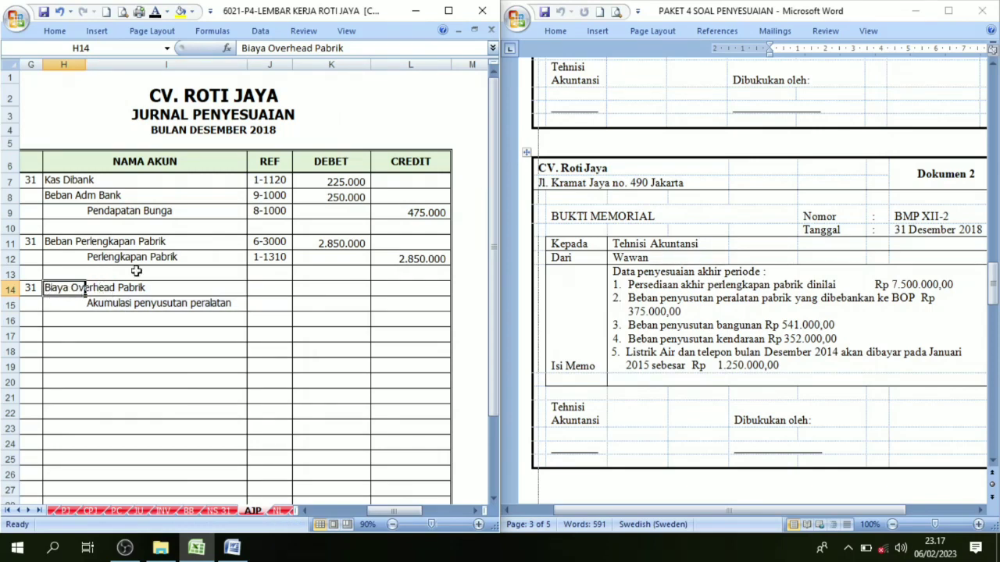
# Apply the black font color to the equipment depreciation entry's reference codes in J14:J15 and its amounts in K14:L15.
pyautogui.moveTo(270, 285); pyautogui.dragTo(272, 298)
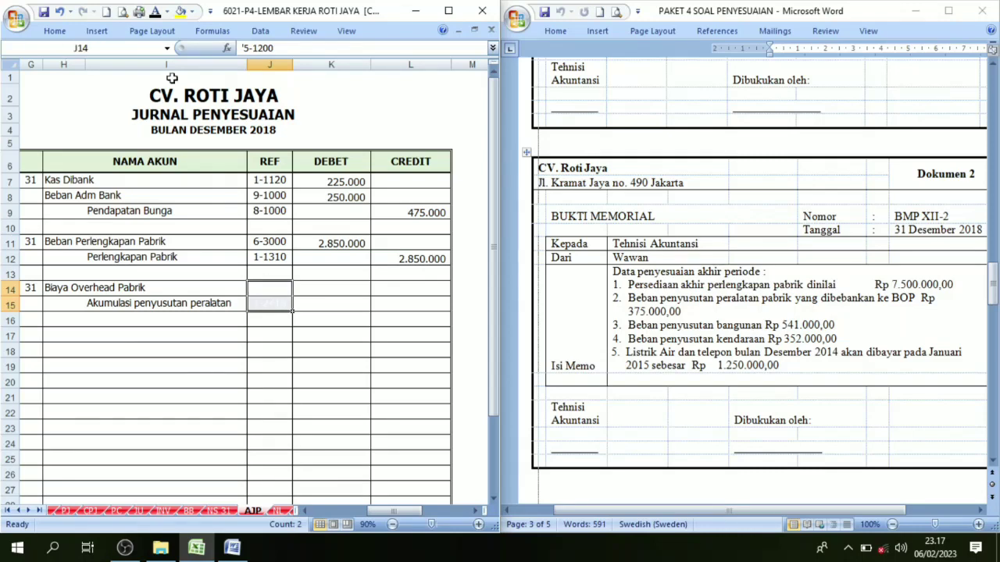
pyautogui.click(155, 11)
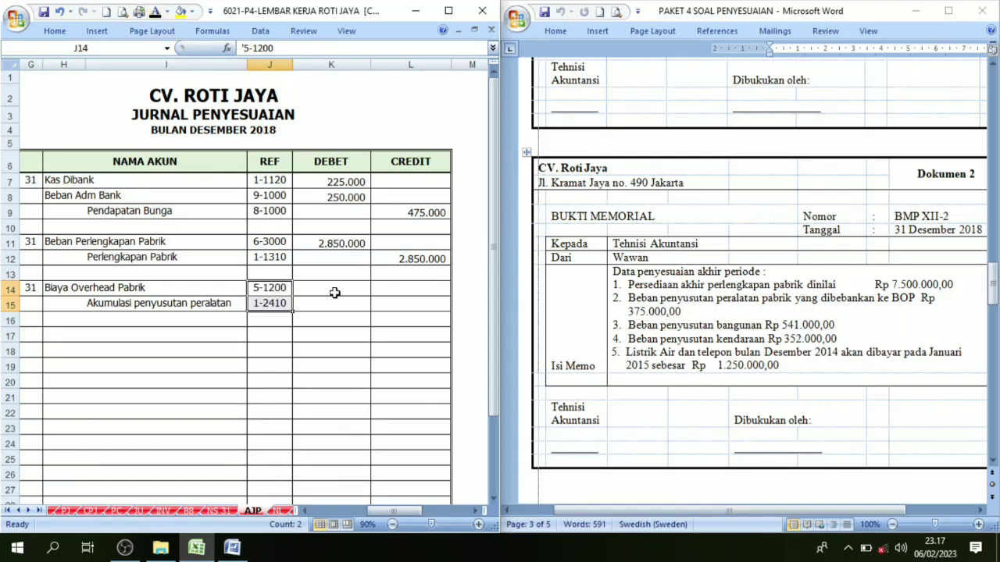
pyautogui.moveTo(330, 289); pyautogui.dragTo(405, 301)
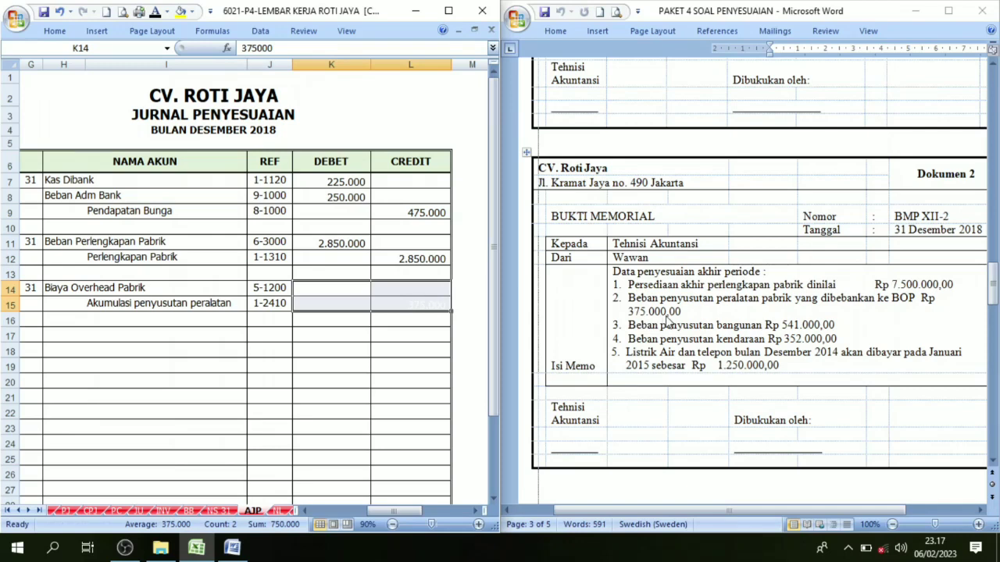
pyautogui.click(155, 11)
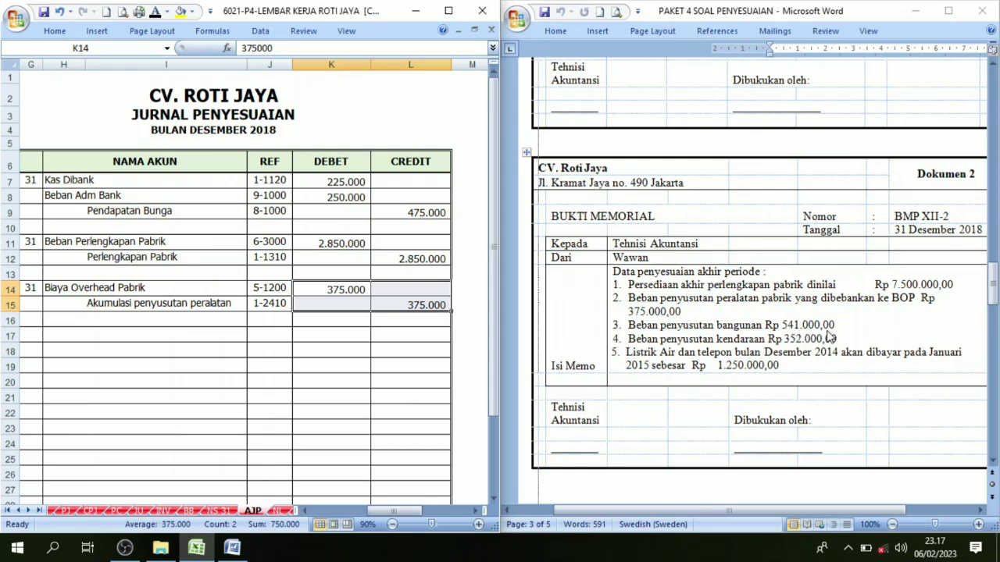
# Make the hidden date 31 in G17 and the building depreciation account names in H17:I18 black.
pyautogui.click(33, 336)
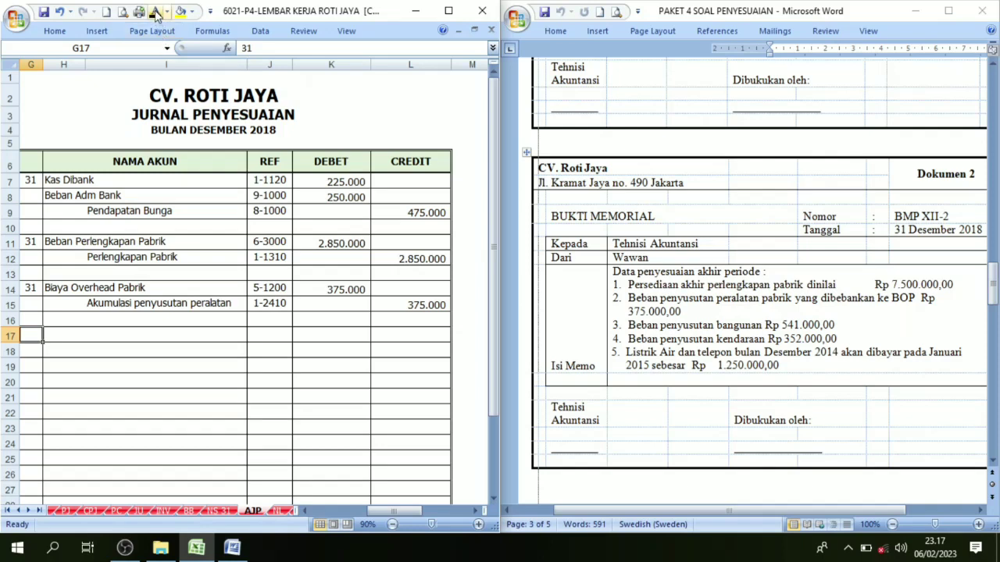
pyautogui.moveTo(58, 336); pyautogui.dragTo(135, 351)
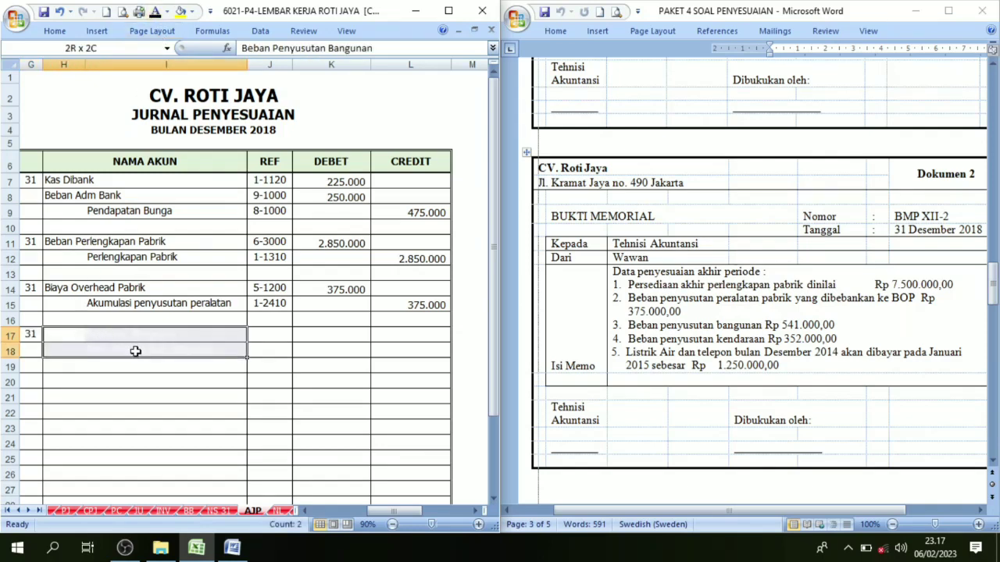
pyautogui.click(155, 13)
pyautogui.click(272, 367)
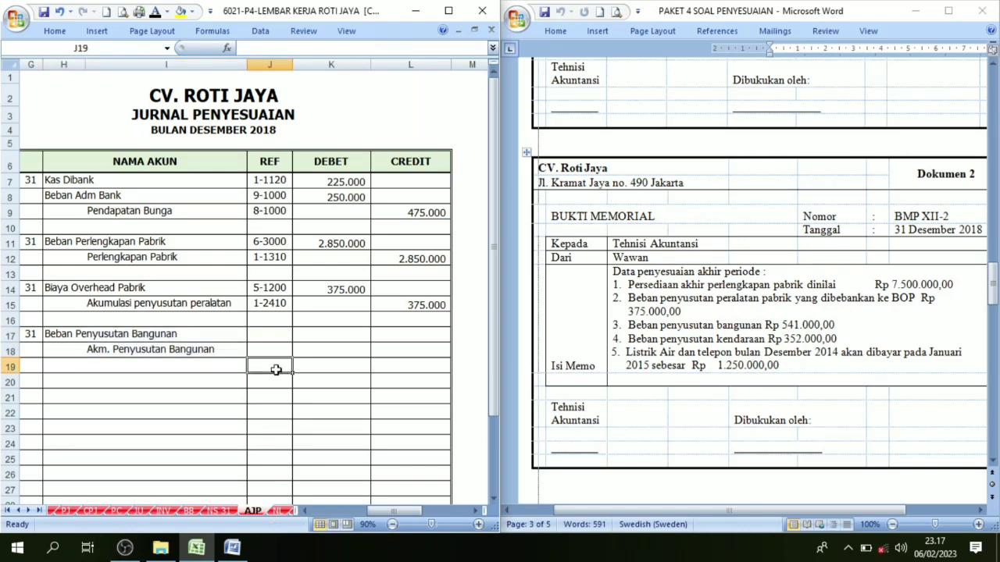
# Highlight the building depreciation amount 541.000,00 in the Word memo and make the matching hidden journal amounts in K17:L18 black.
pyautogui.click(688, 330)
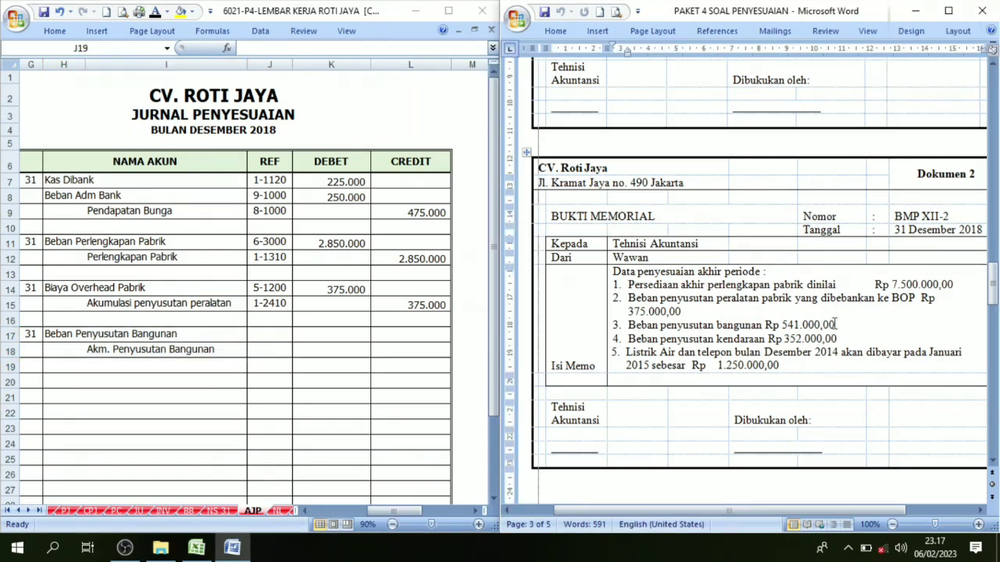
pyautogui.moveTo(834, 325); pyautogui.dragTo(791, 324)
pyautogui.click(330, 334)
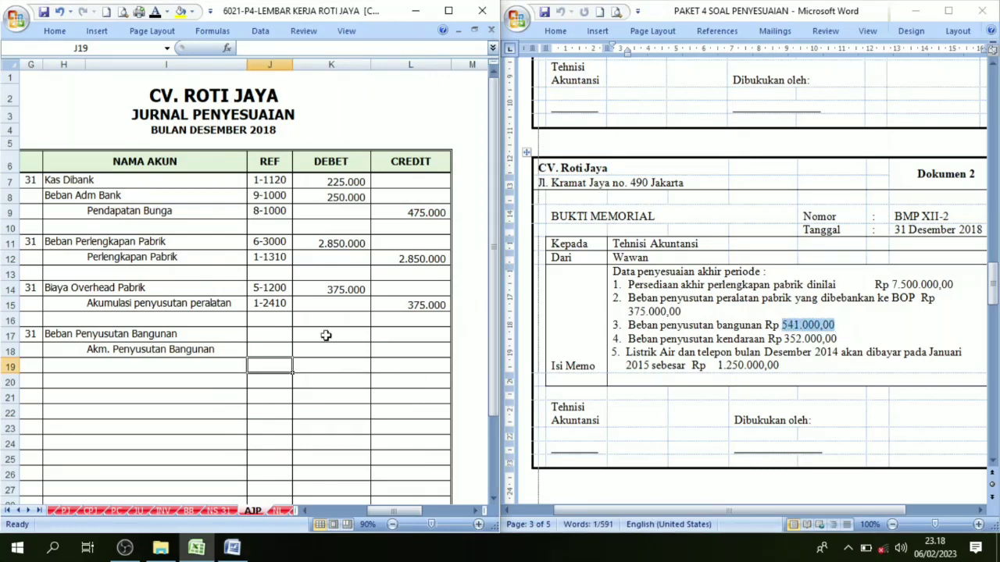
pyautogui.moveTo(331, 334); pyautogui.dragTo(400, 350)
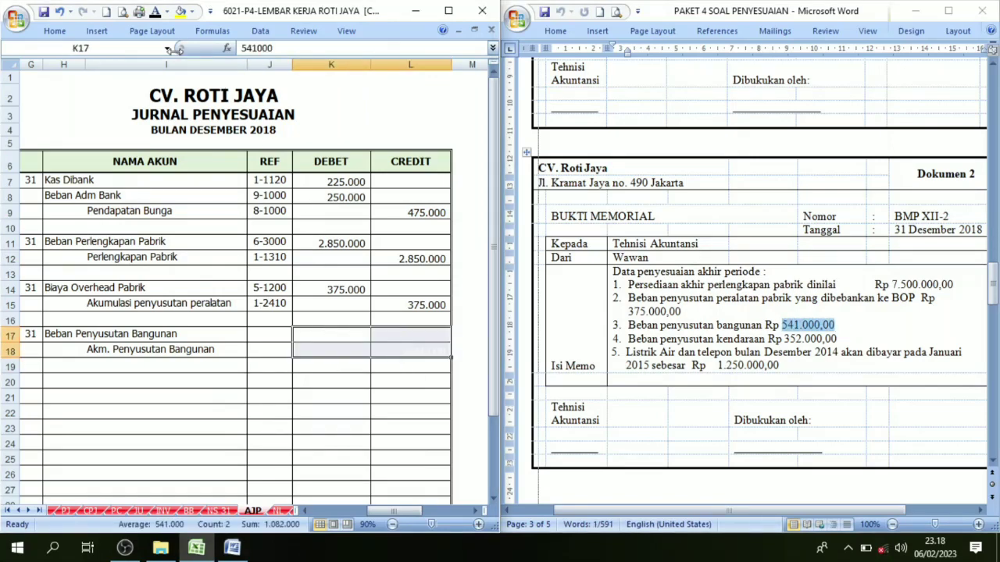
pyautogui.click(156, 14)
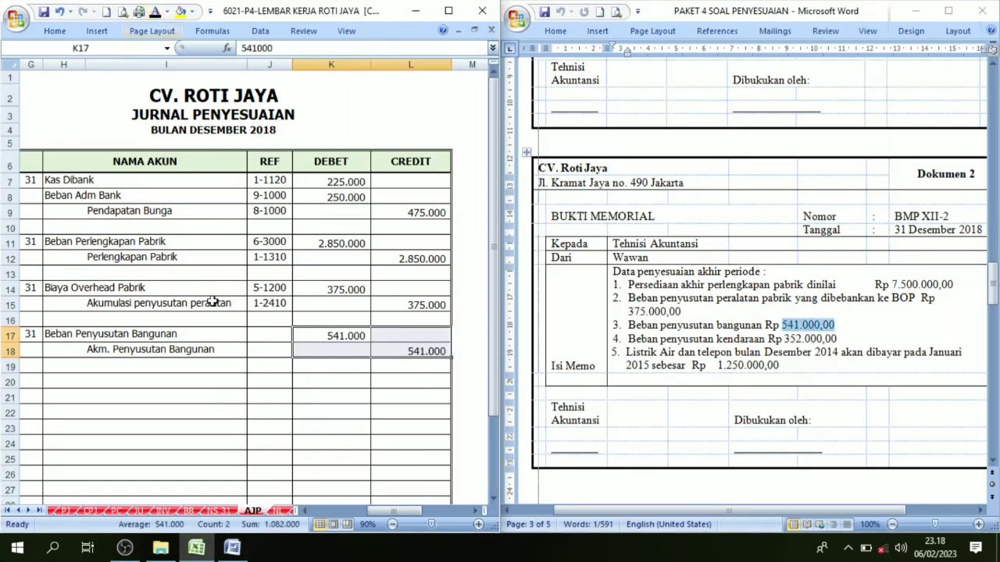
pyautogui.click(414, 368)
# Apply the black font color to the building depreciation reference codes in J17:J18 and clear the amount selection in the Word memo.
pyautogui.moveTo(269, 336); pyautogui.dragTo(266, 347)
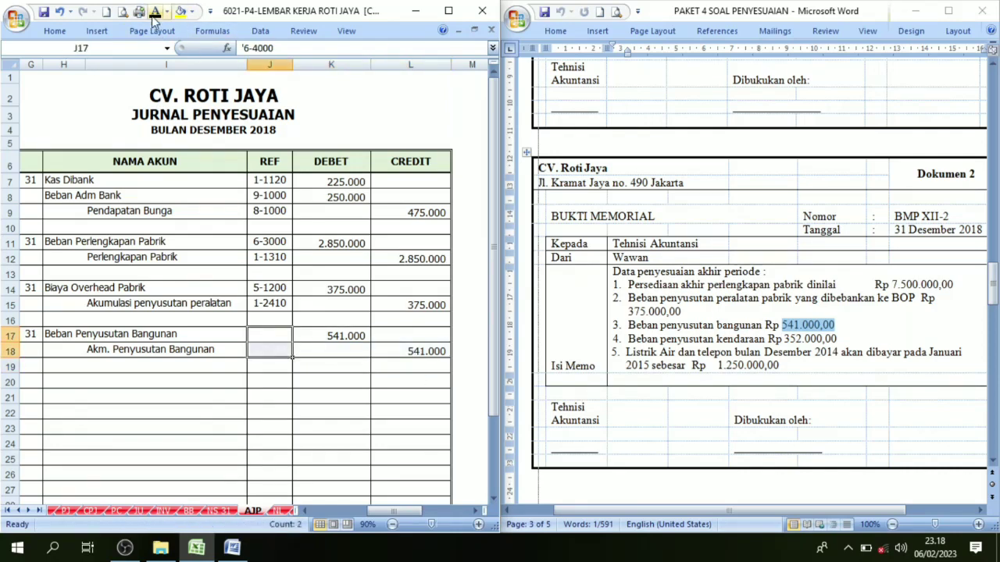
pyautogui.click(156, 14)
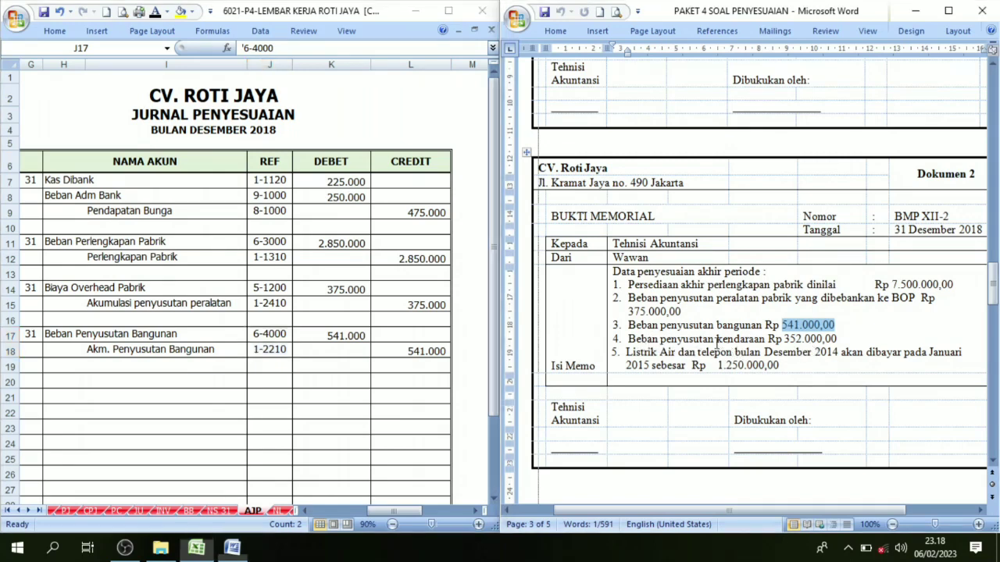
pyautogui.click(631, 327)
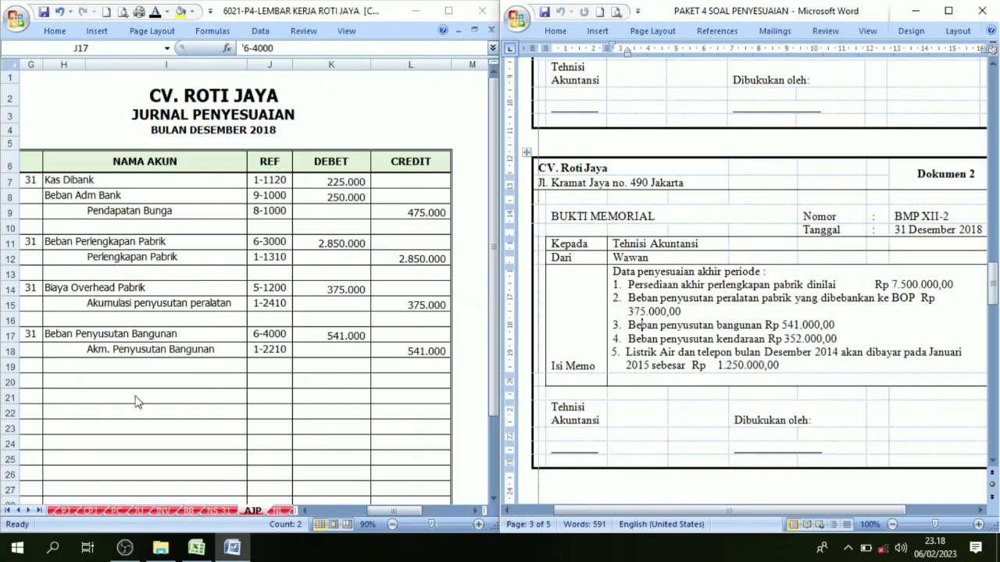
# Make the hidden date 31 in G20 and the vehicle depreciation account names in H20:I21 black.
pyautogui.click(32, 380)
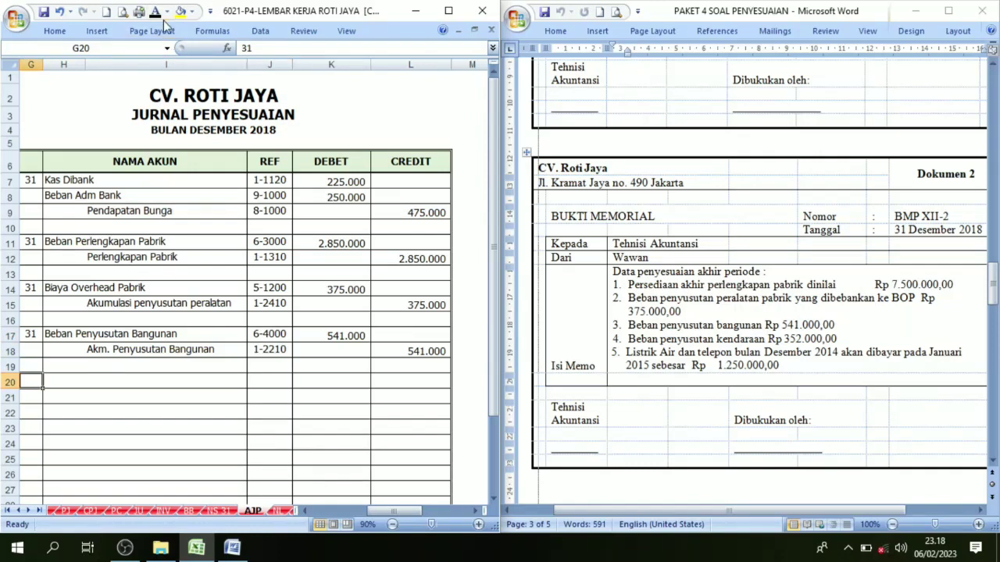
pyautogui.moveTo(51, 382); pyautogui.dragTo(133, 406)
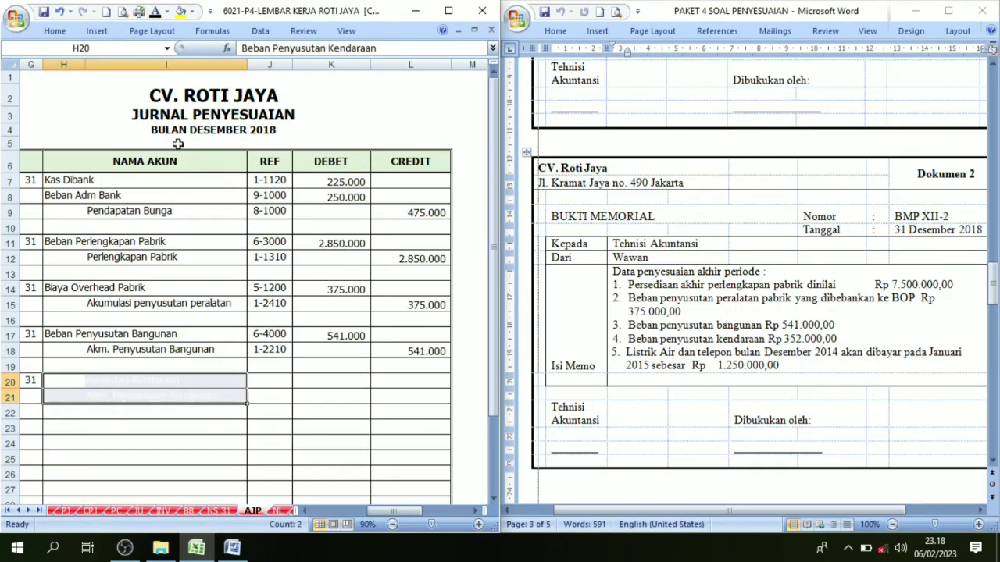
pyautogui.click(156, 14)
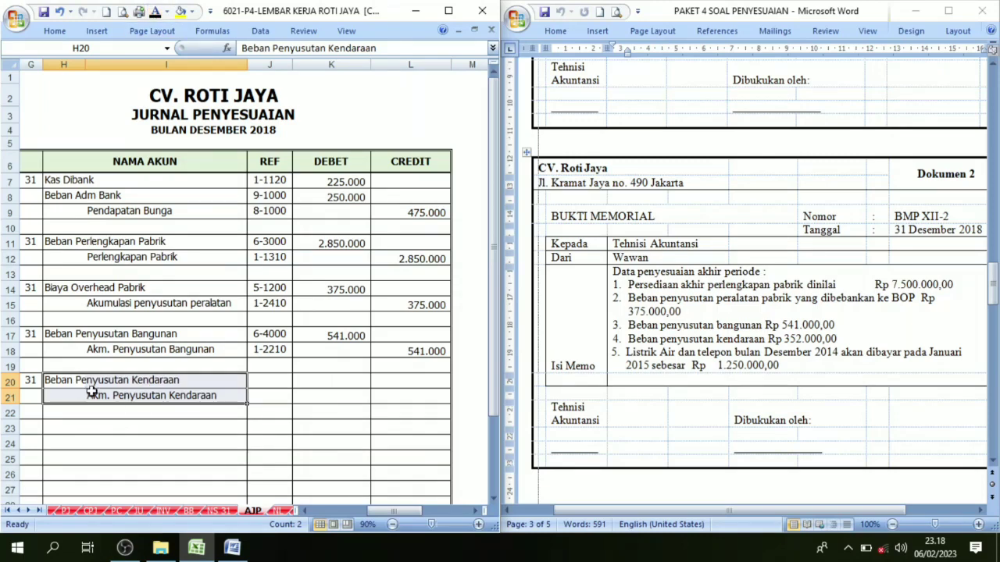
# Apply the black font color to the vehicle depreciation entry's reference codes in J20:J21 and its amounts in K20:L21.
pyautogui.moveTo(272, 380); pyautogui.dragTo(272, 396)
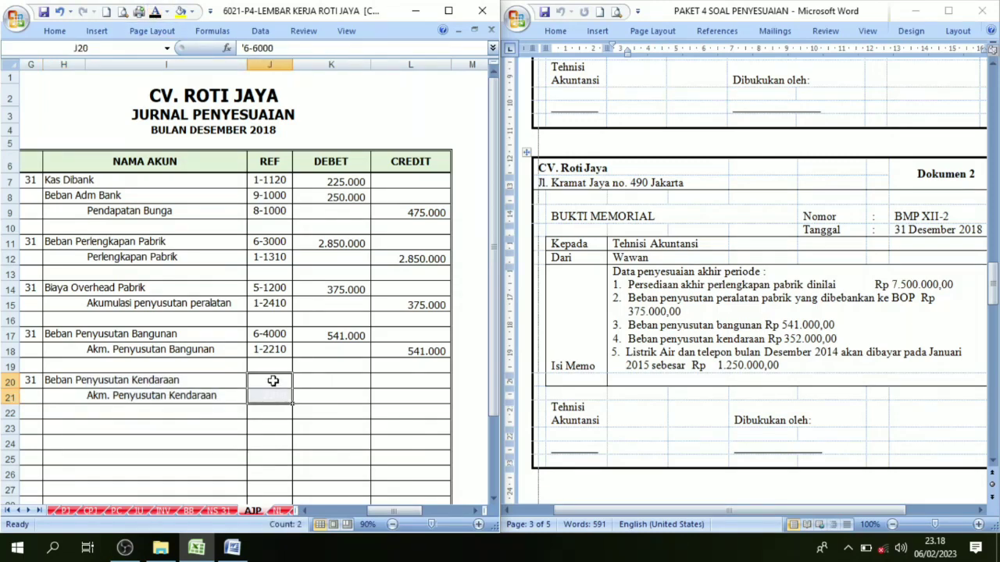
pyautogui.click(156, 14)
pyautogui.click(334, 367)
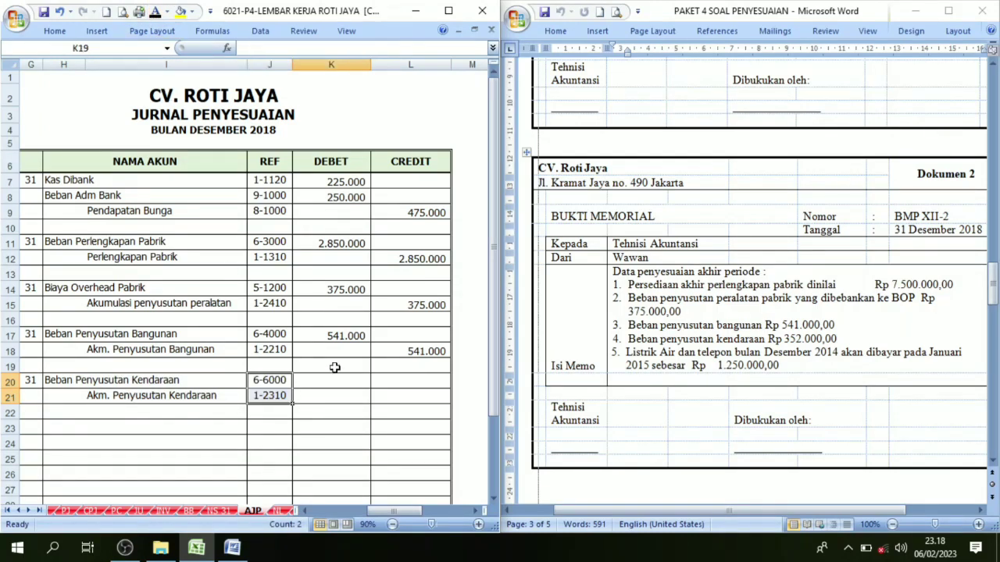
pyautogui.moveTo(323, 381); pyautogui.dragTo(379, 397)
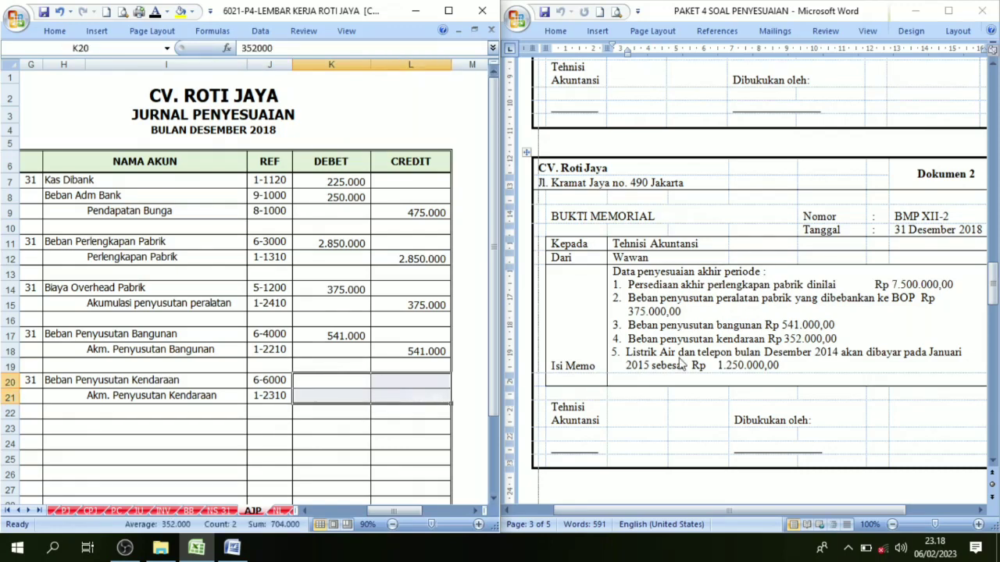
pyautogui.click(156, 14)
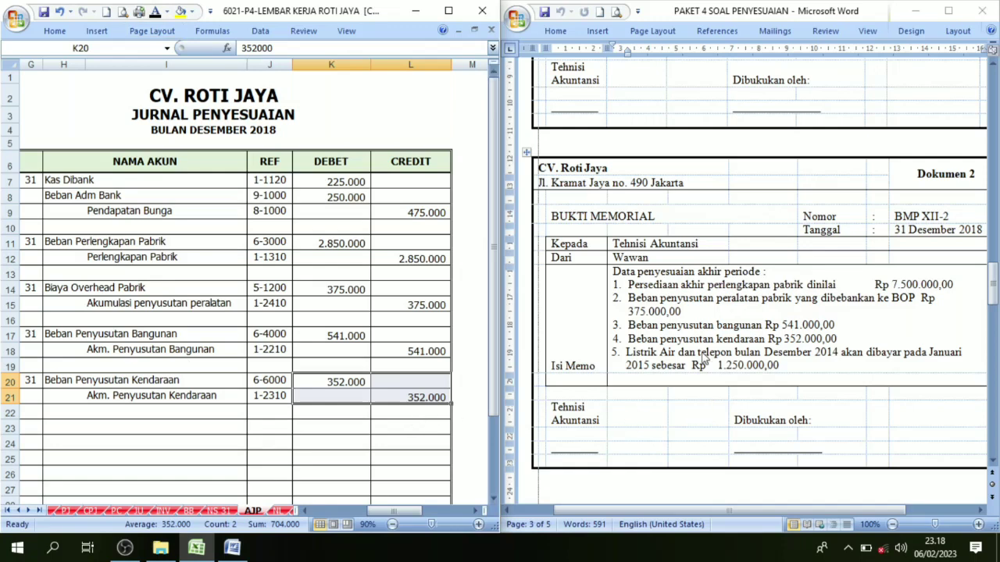
# Correct the years in item 5 of the Dokumen 2 memo to Desember 2018 and Januari 2019.
pyautogui.scroll(-1, 658, 353)
pyautogui.scroll(-1, 658, 353)
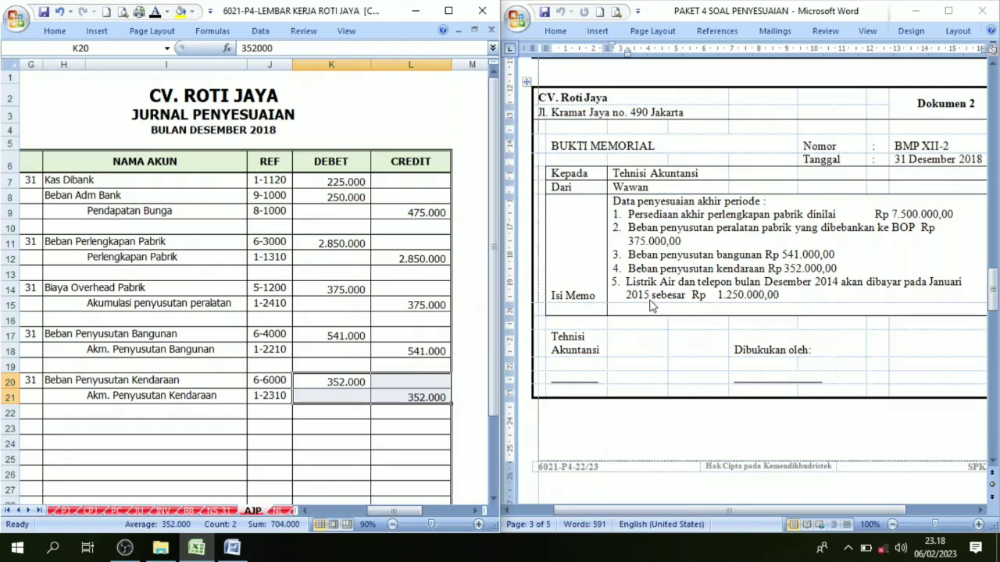
pyautogui.hotkey('alt', 'Tab')
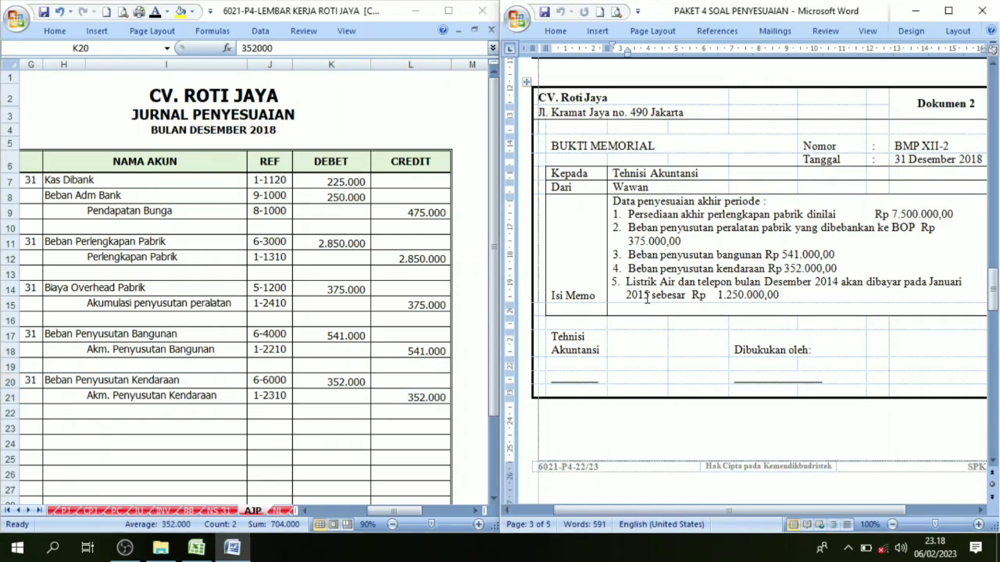
pyautogui.click(847, 275)
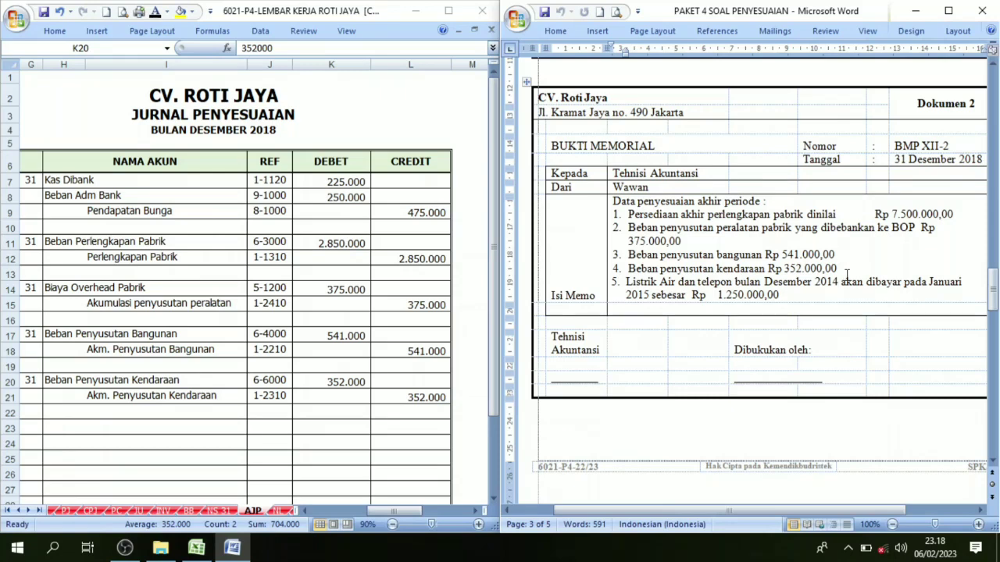
pyautogui.press('BackSpace')
pyautogui.press('BackSpace')
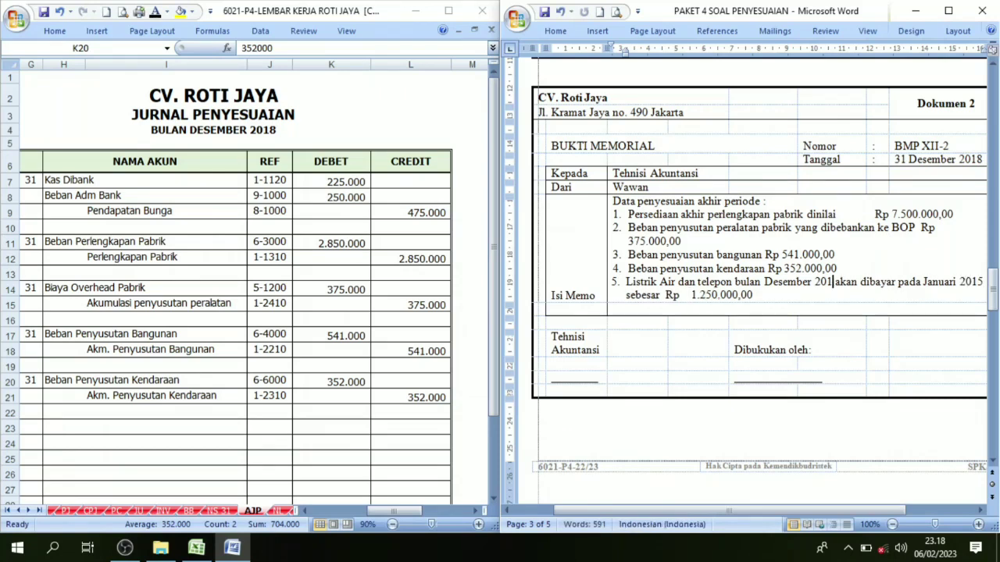
pyautogui.write('8')
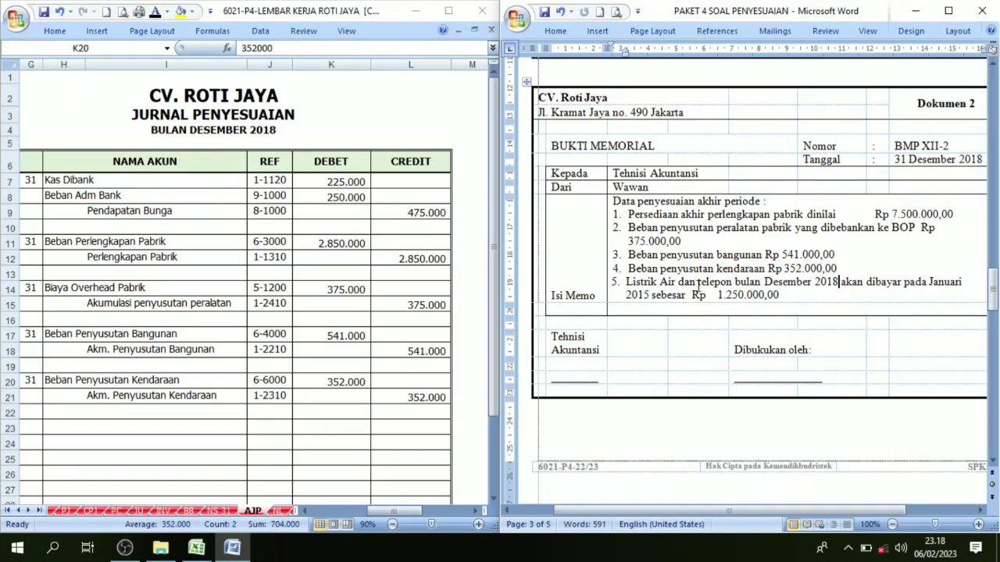
pyautogui.click(648, 295)
pyautogui.press('BackSpace')
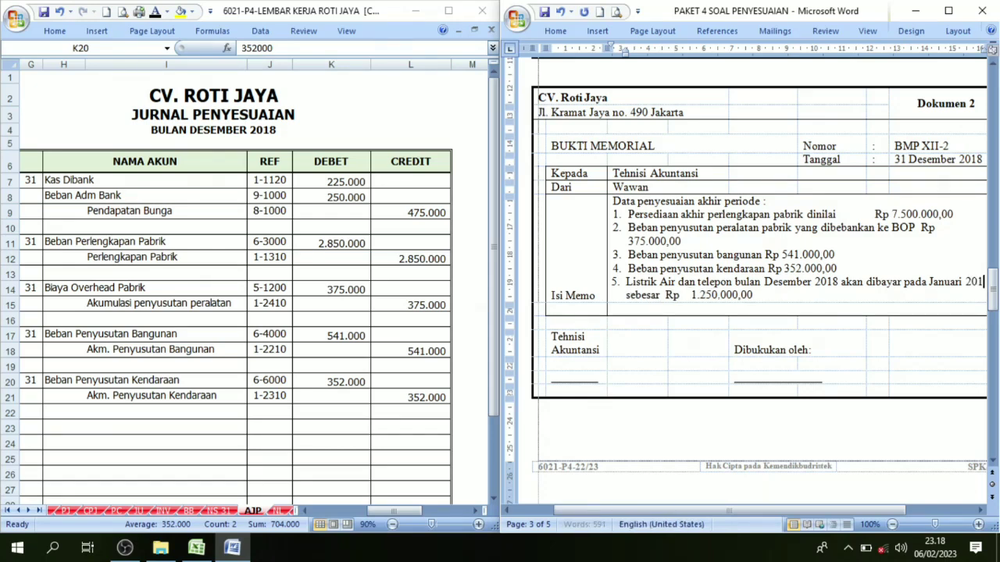
pyautogui.write('9')
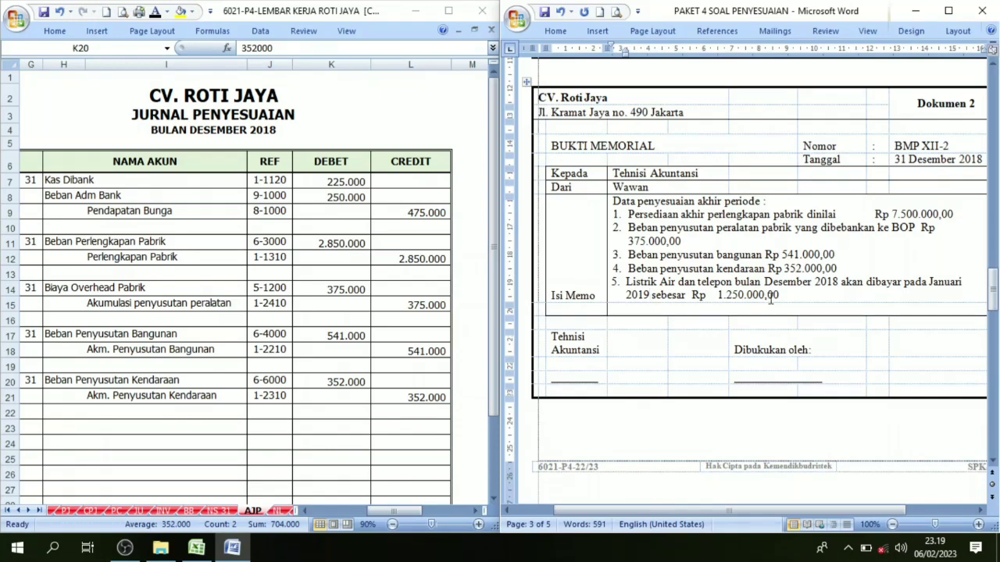
# Make the hidden date 31 in G23 and the account names Beban Listrik Telepon dan Air and Utang Beban in H23:I24 black.
pyautogui.click(86, 413)
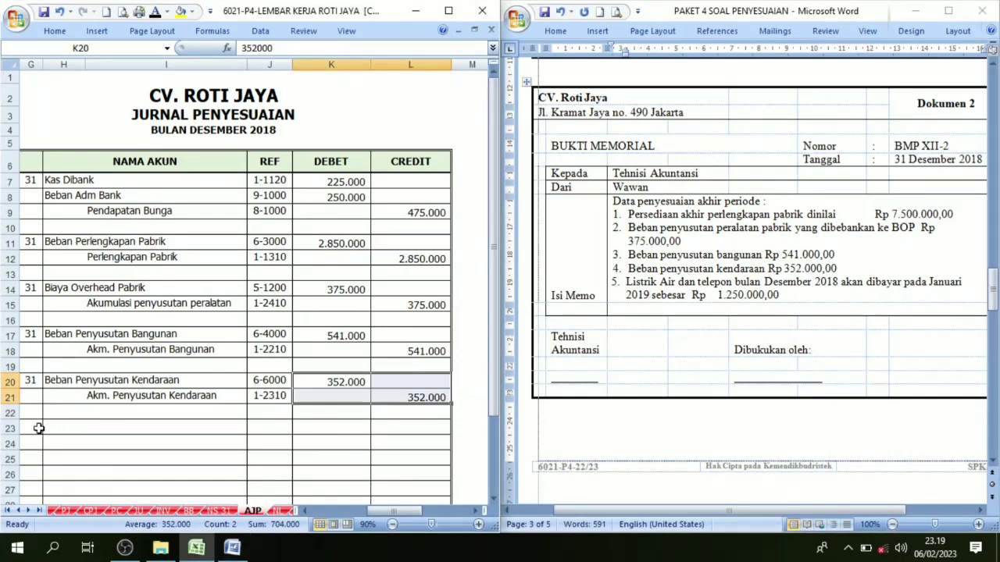
pyautogui.click(31, 428)
pyautogui.click(155, 13)
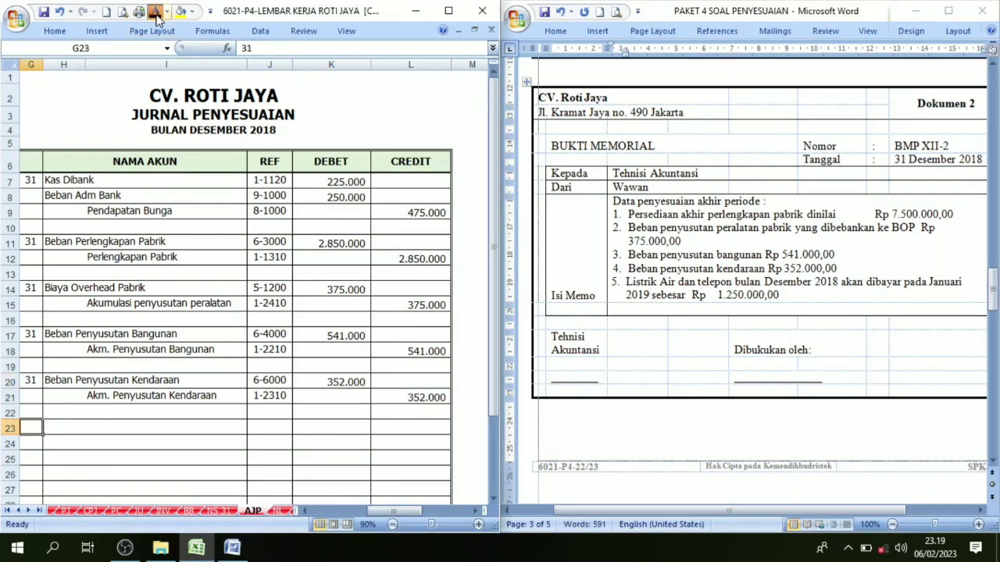
pyautogui.moveTo(59, 426); pyautogui.dragTo(104, 440)
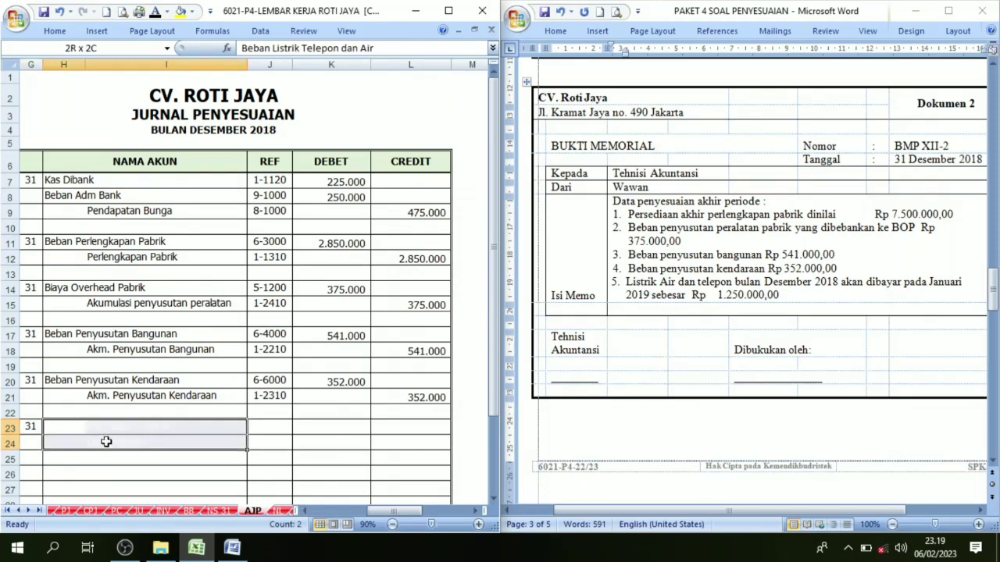
pyautogui.click(155, 12)
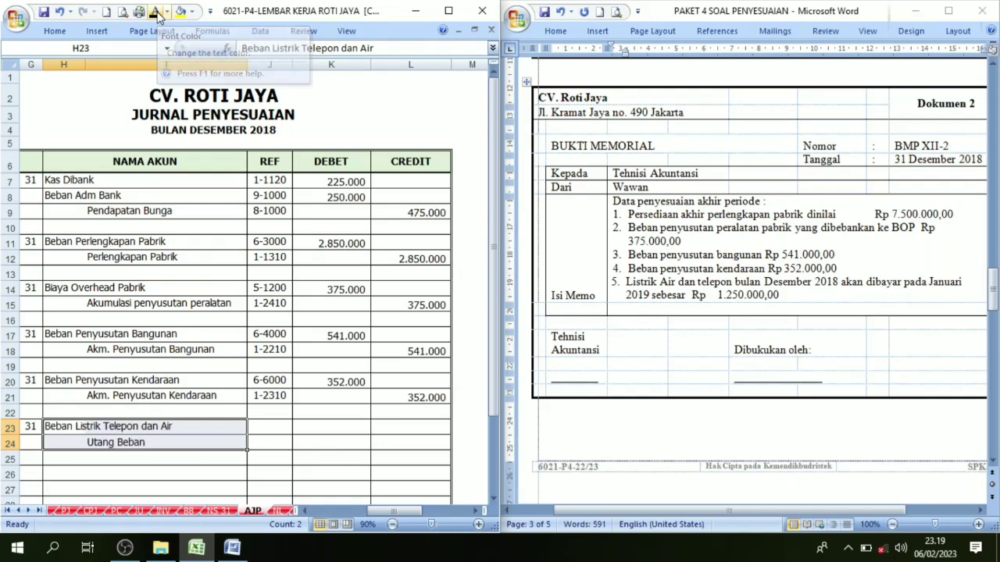
pyautogui.click(122, 445)
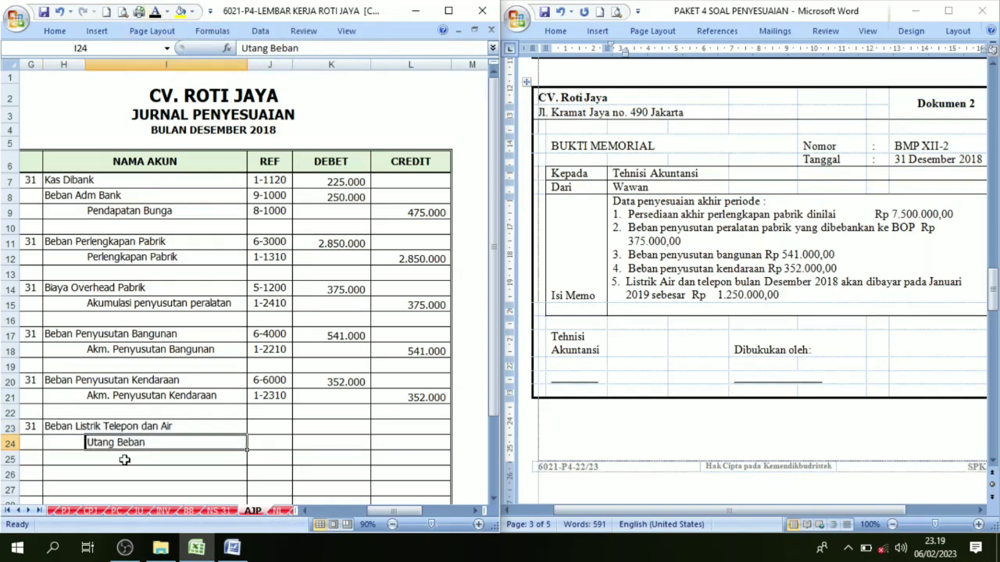
pyautogui.click(196, 453)
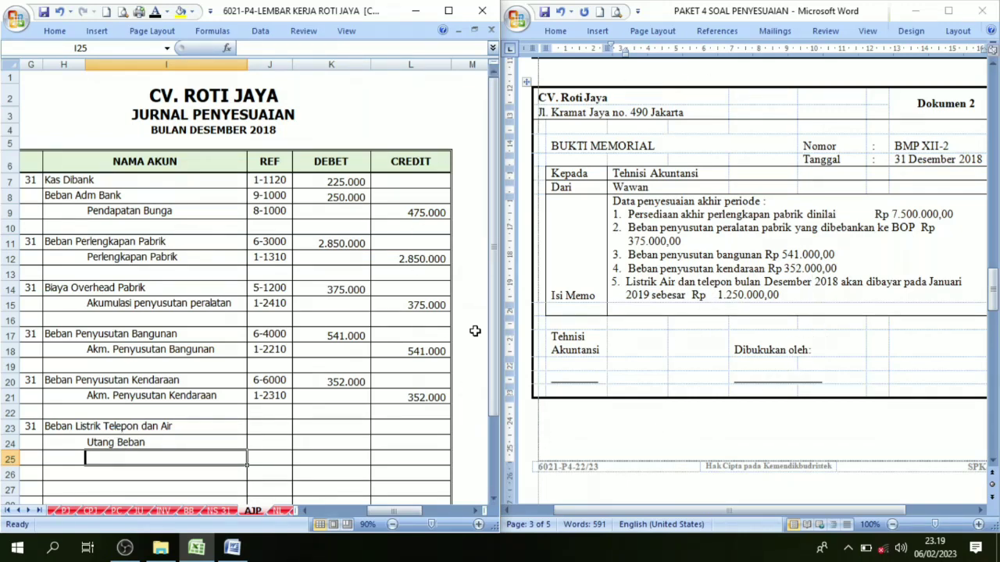
pyautogui.click(181, 445)
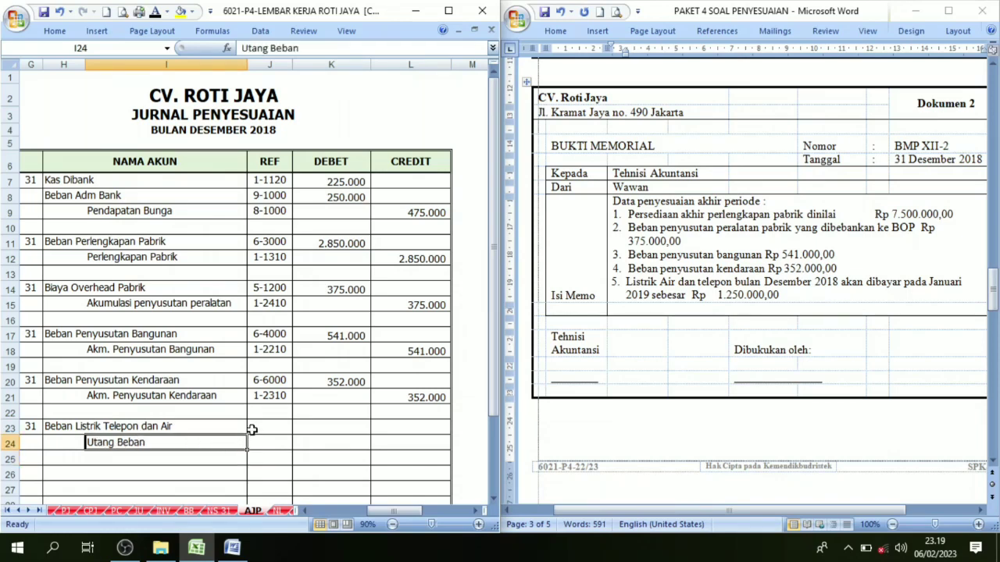
# Apply the black font color to the utilities entry's reference codes in J23:J24 and its amounts in K23:L24.
pyautogui.moveTo(253, 429); pyautogui.dragTo(267, 442)
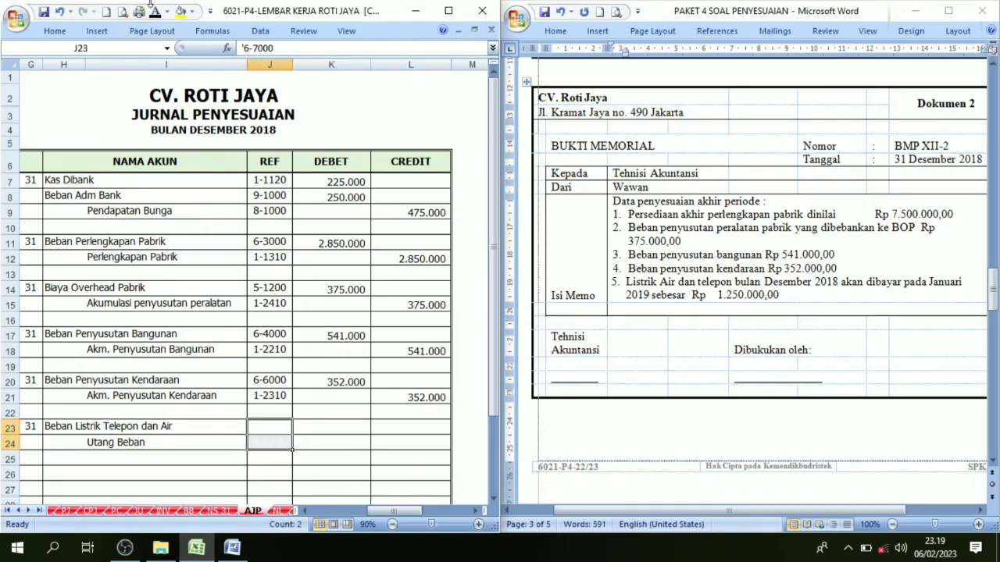
pyautogui.moveTo(367, 426); pyautogui.dragTo(390, 439)
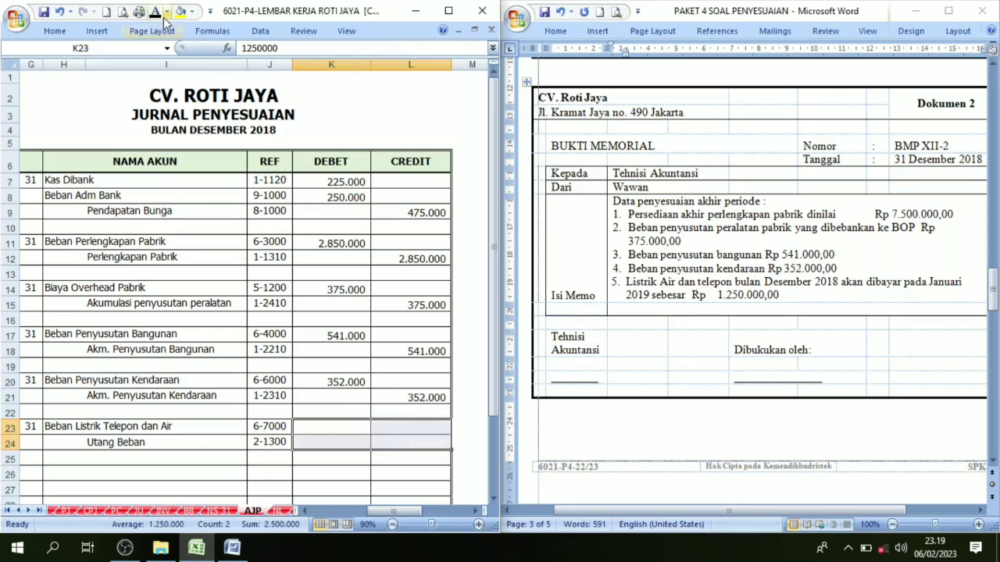
pyautogui.click(339, 423)
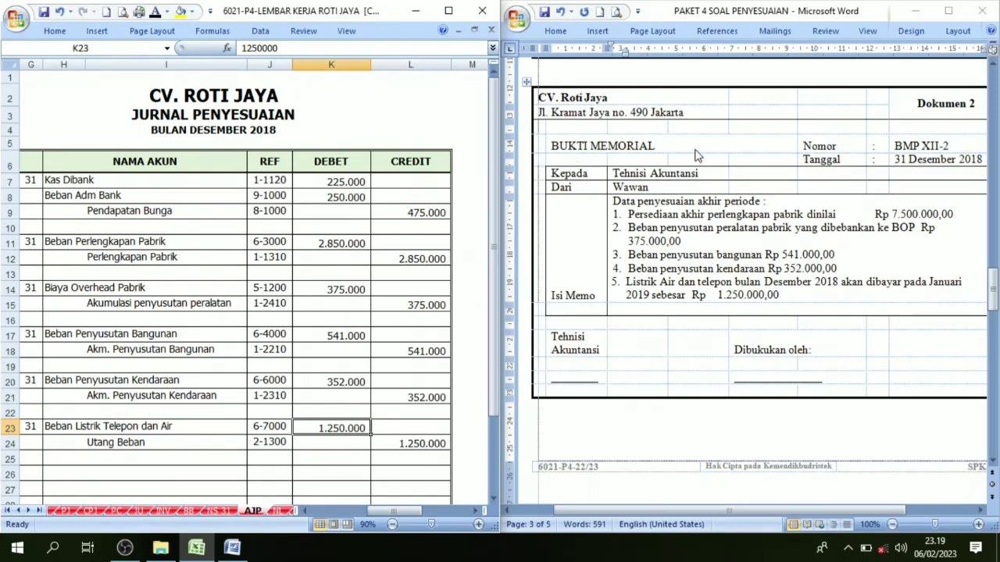
# Examine the Dokumen 3 memo about closing PPN Income and PPN Outcome to Utang PPN, with the journal's empty rows in view.
pyautogui.click(887, 295)
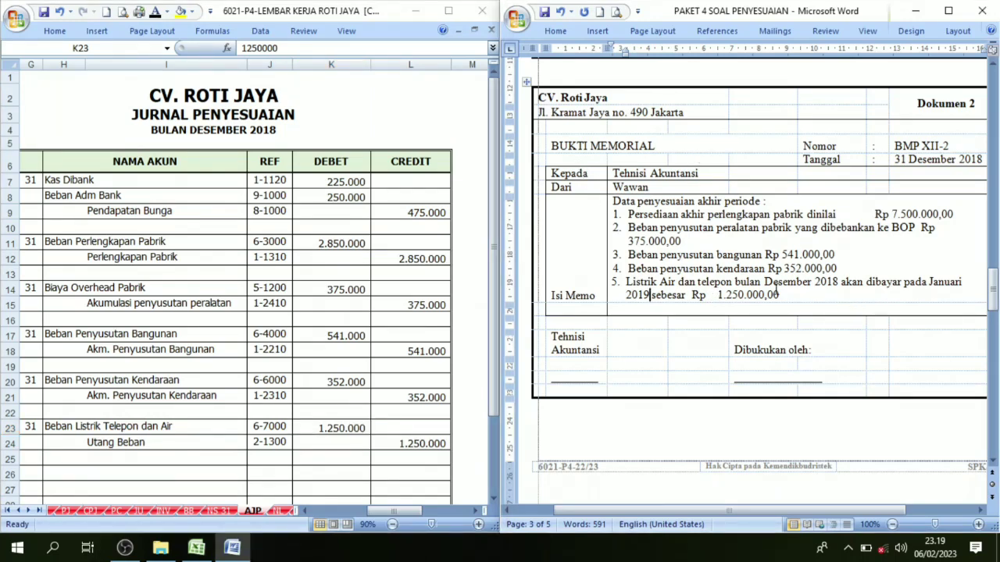
pyautogui.scroll(-9, 777, 288)
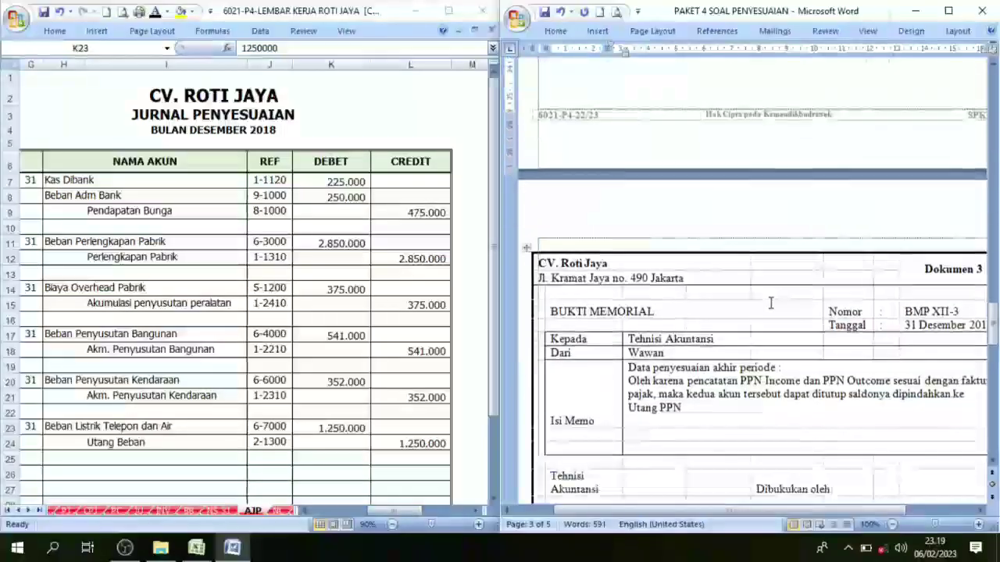
pyautogui.scroll(-8, 771, 303)
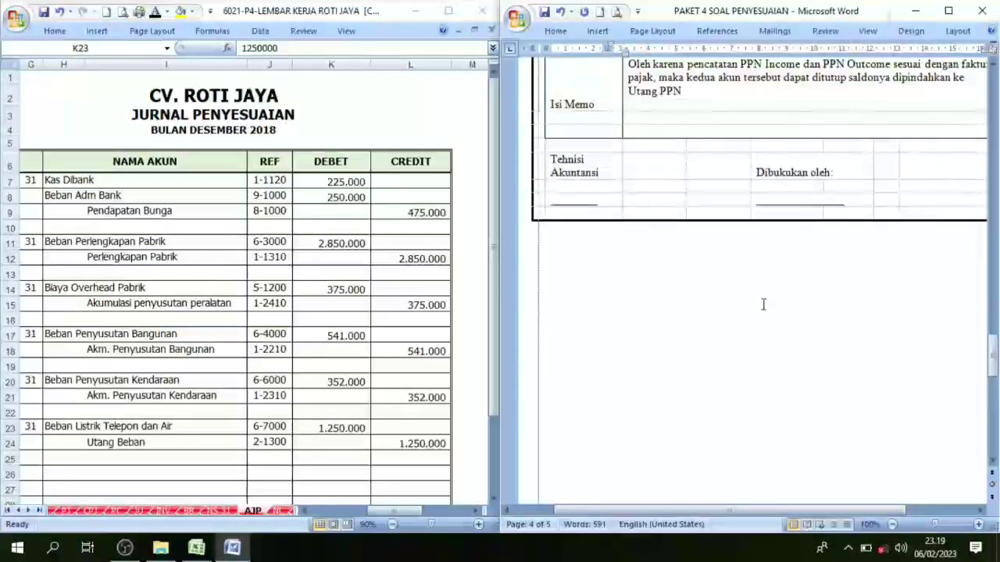
pyautogui.scroll(5, 776, 279)
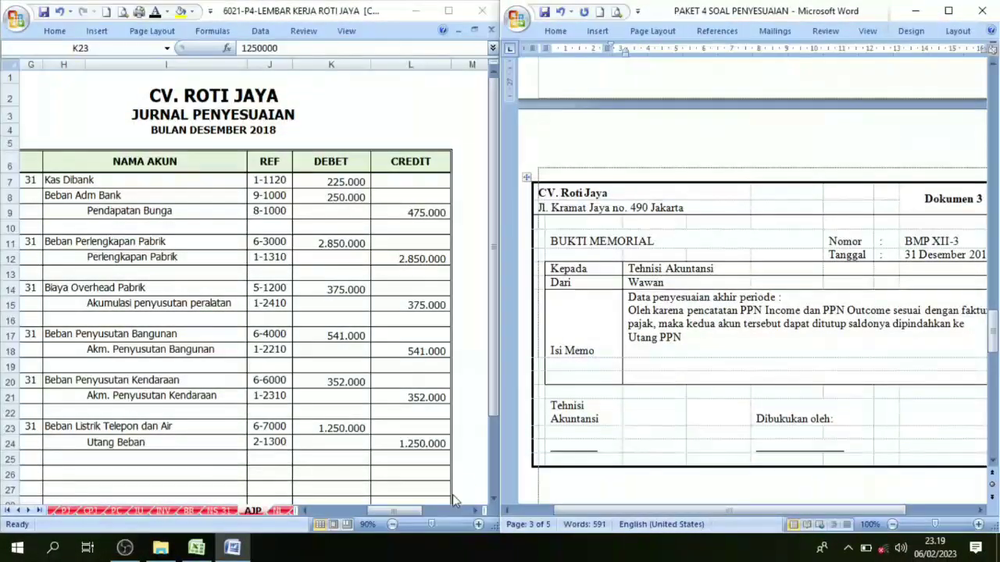
pyautogui.click(489, 394)
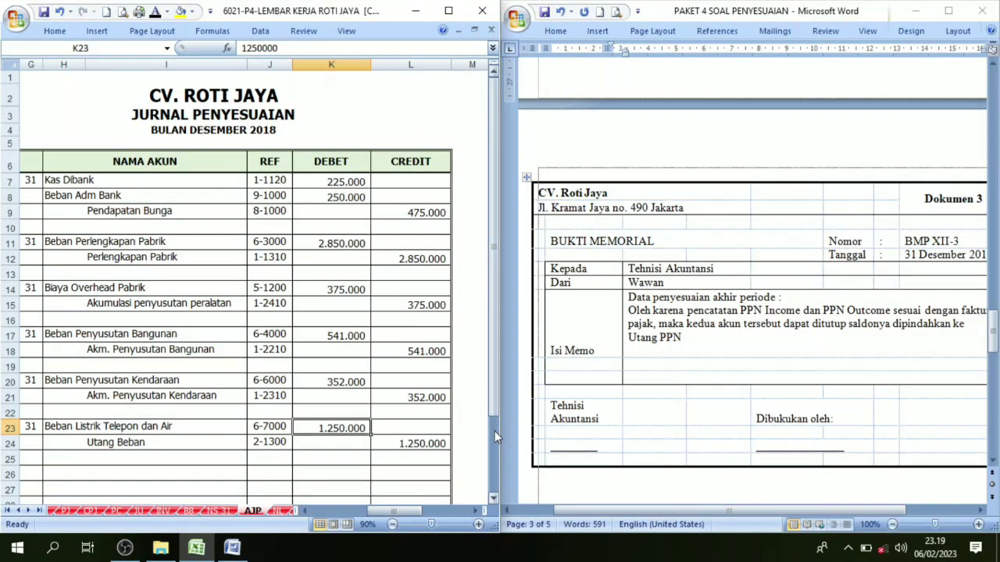
pyautogui.scroll(-2, 494, 415)
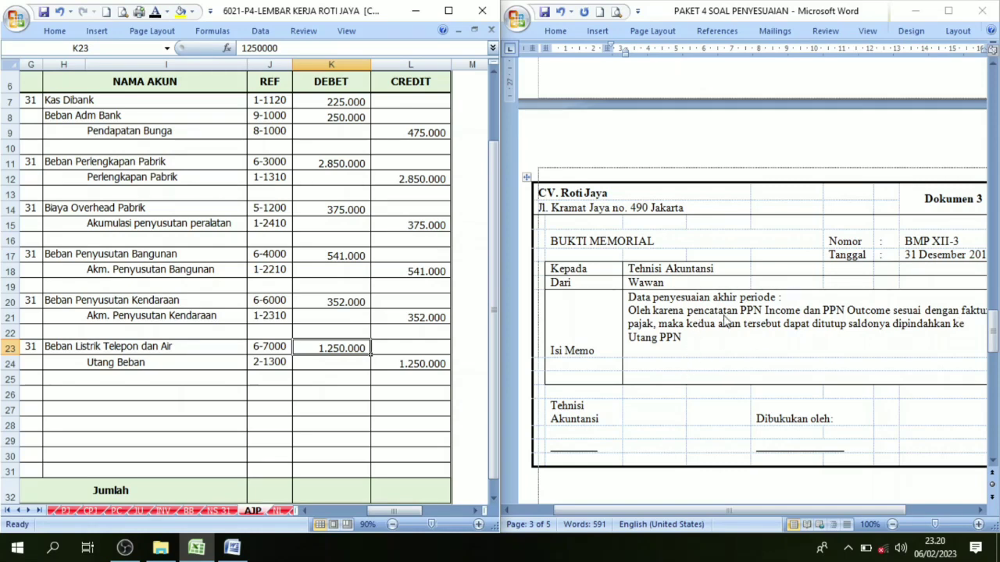
pyautogui.click(819, 331)
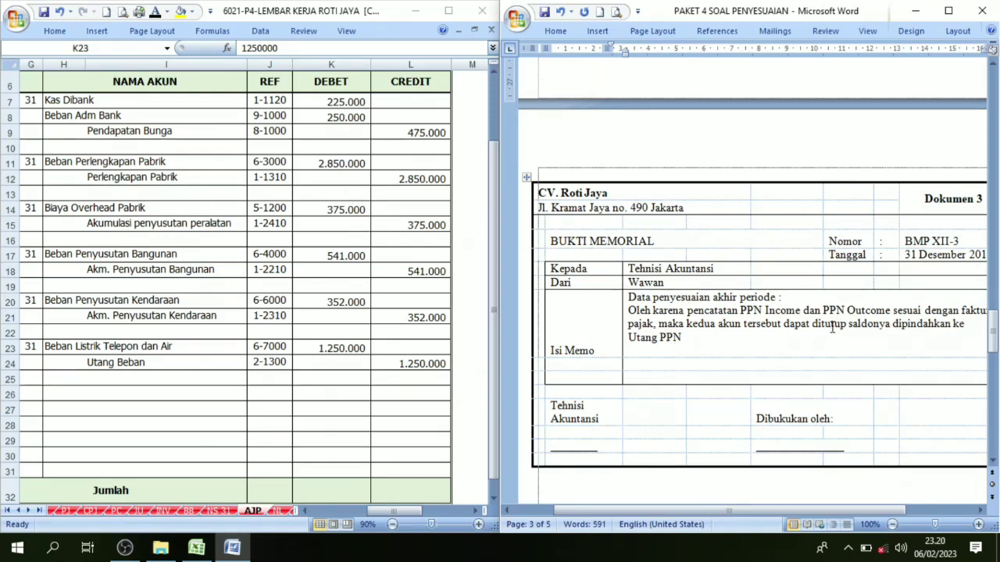
pyautogui.click(768, 311)
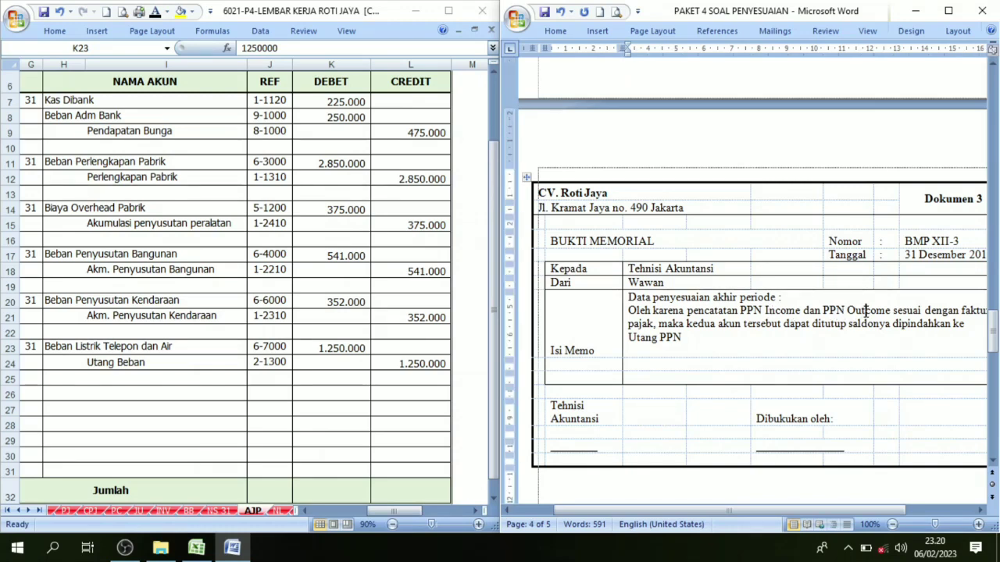
pyautogui.moveTo(751, 312); pyautogui.dragTo(885, 311)
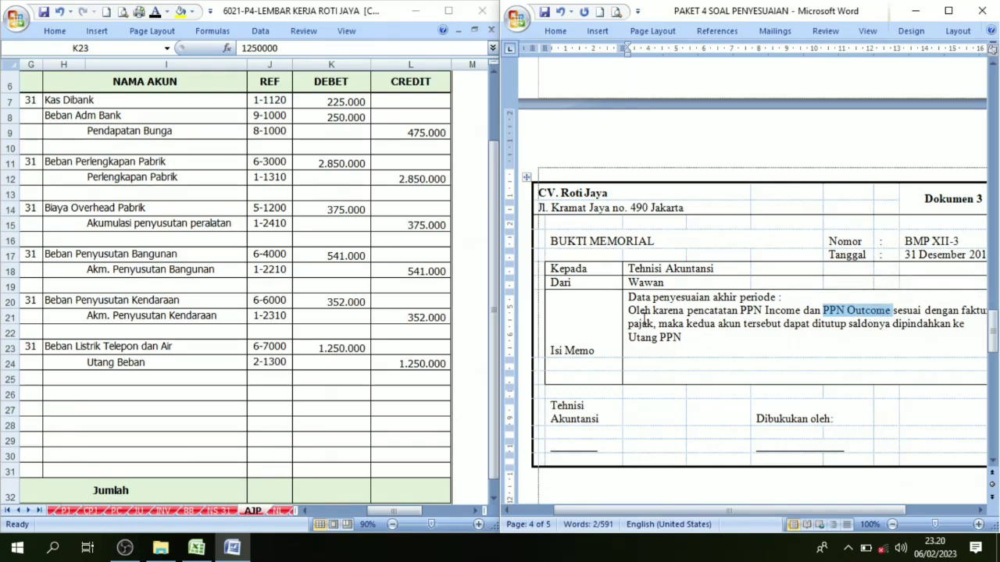
pyautogui.moveTo(645, 321); pyautogui.dragTo(816, 311)
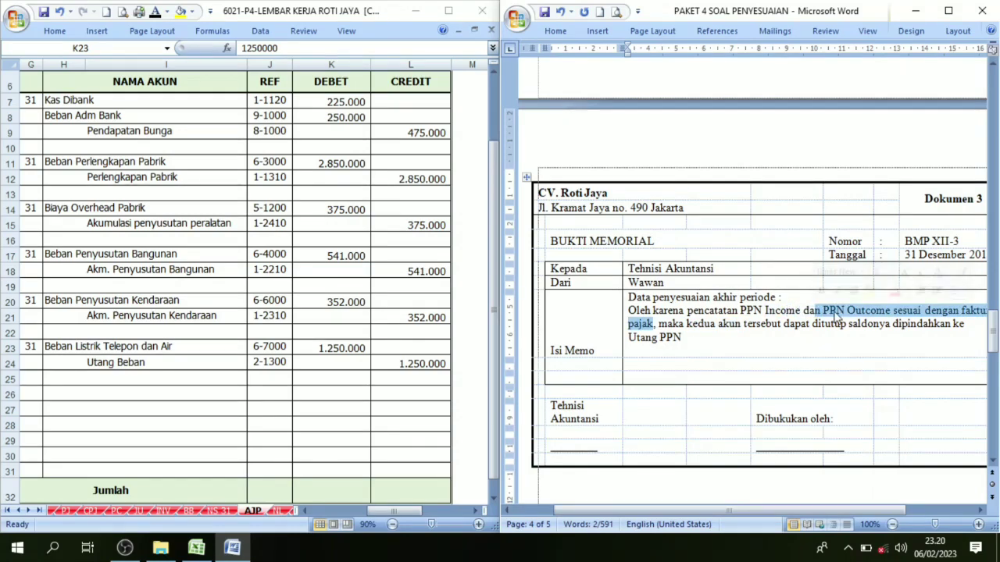
# Look up the PPN-Masukan and PPN- Keluaran balances in the trial balance on sheet NS 31.
pyautogui.click(222, 511)
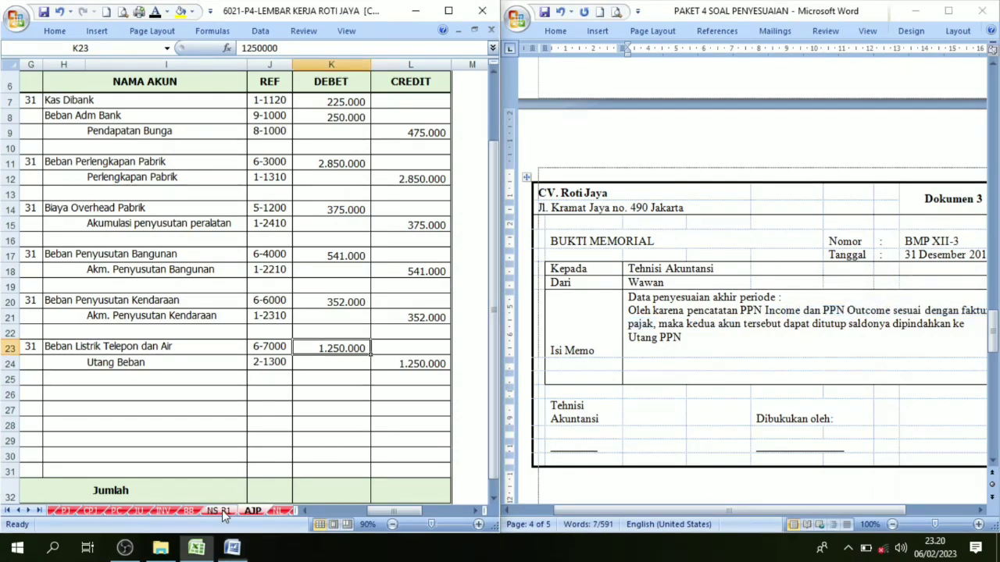
pyautogui.click(222, 510)
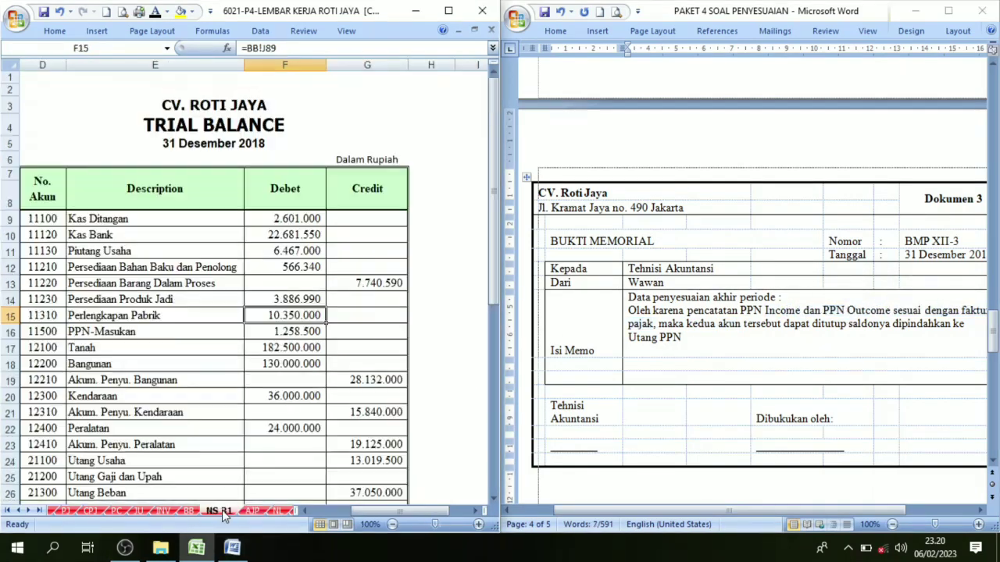
pyautogui.click(82, 331)
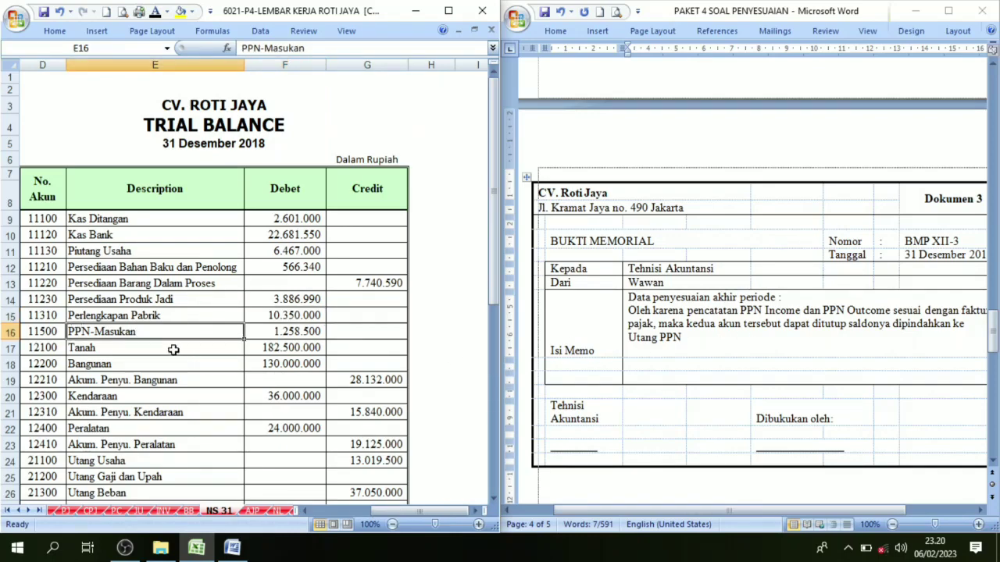
pyautogui.scroll(-3, 173, 350)
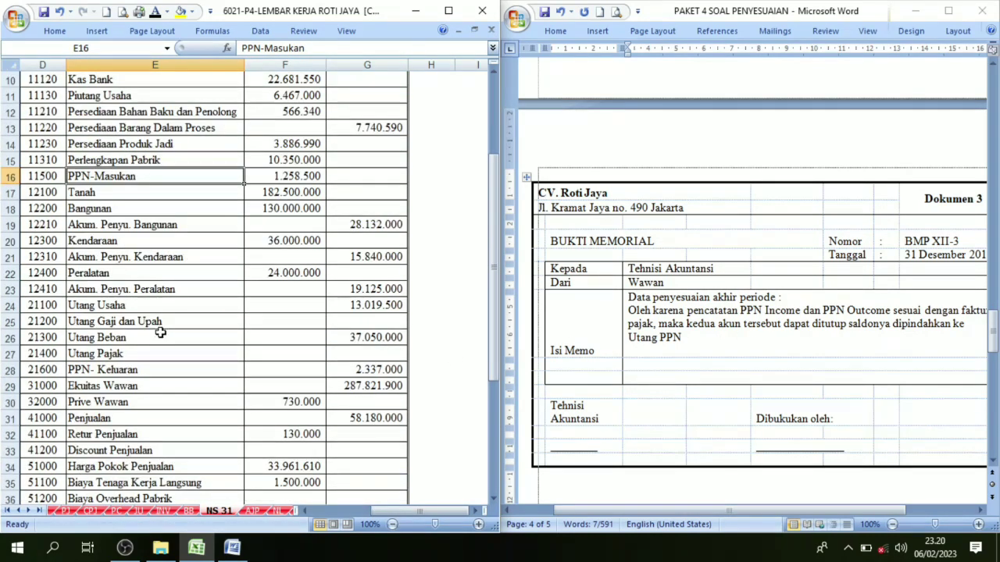
pyautogui.scroll(-1, 156, 321)
pyautogui.scroll(1, 119, 176)
pyautogui.click(285, 178)
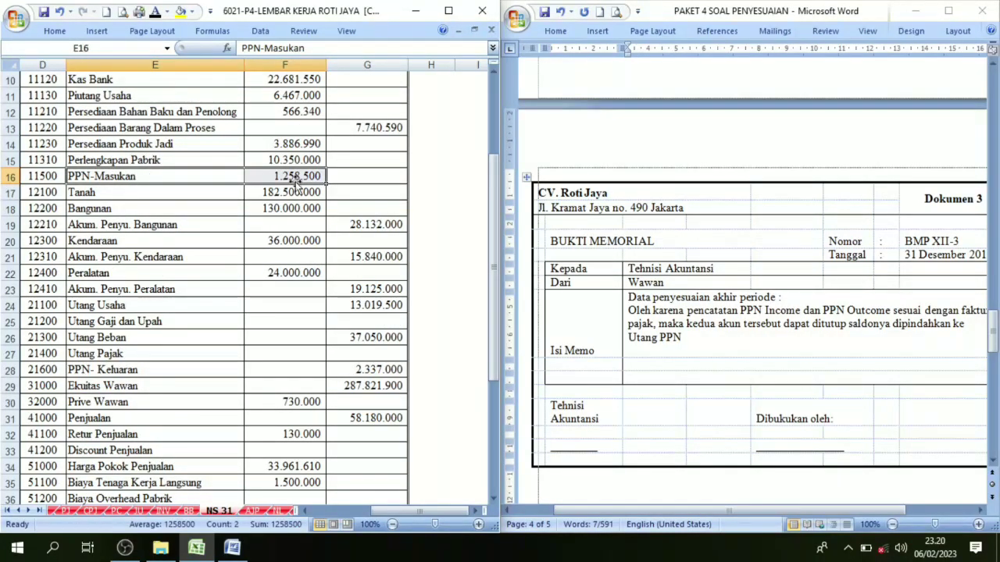
pyautogui.click(293, 193)
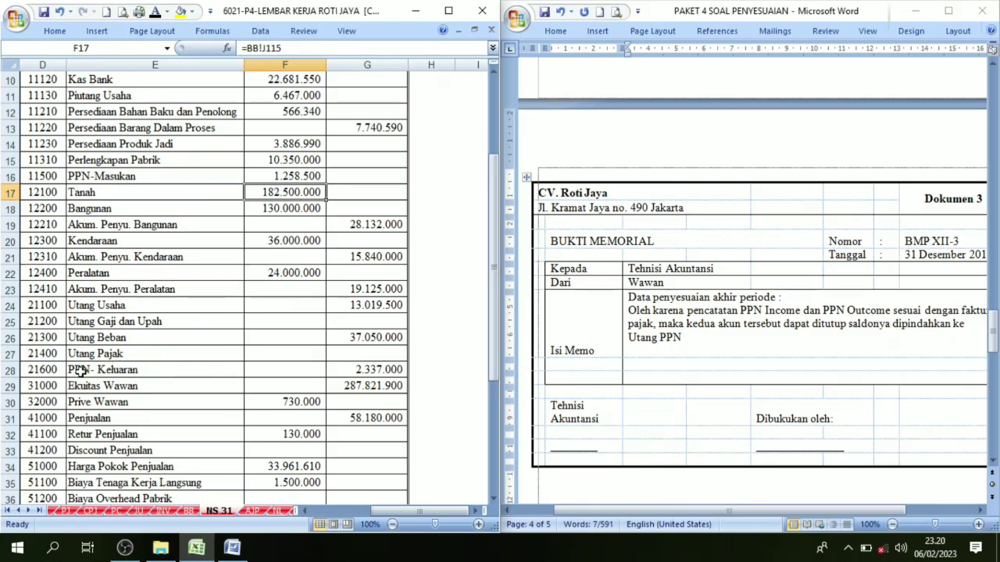
# Color the PPN- Keluaran cells E28:G28 and the PPN-Masukan cells E16:F16 red in the trial balance on sheet NS 31.
pyautogui.moveTo(167, 370); pyautogui.dragTo(359, 370)
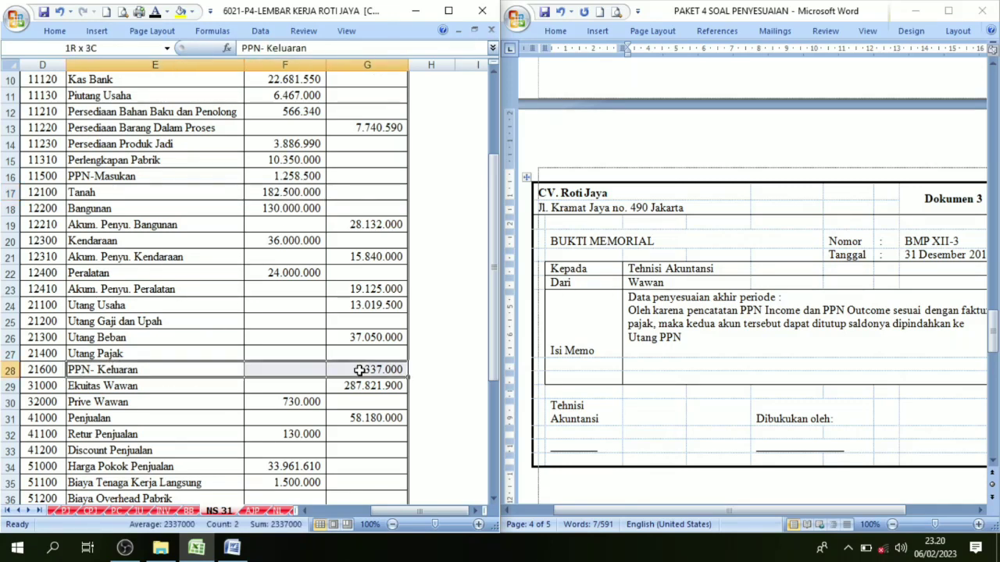
pyautogui.click(167, 11)
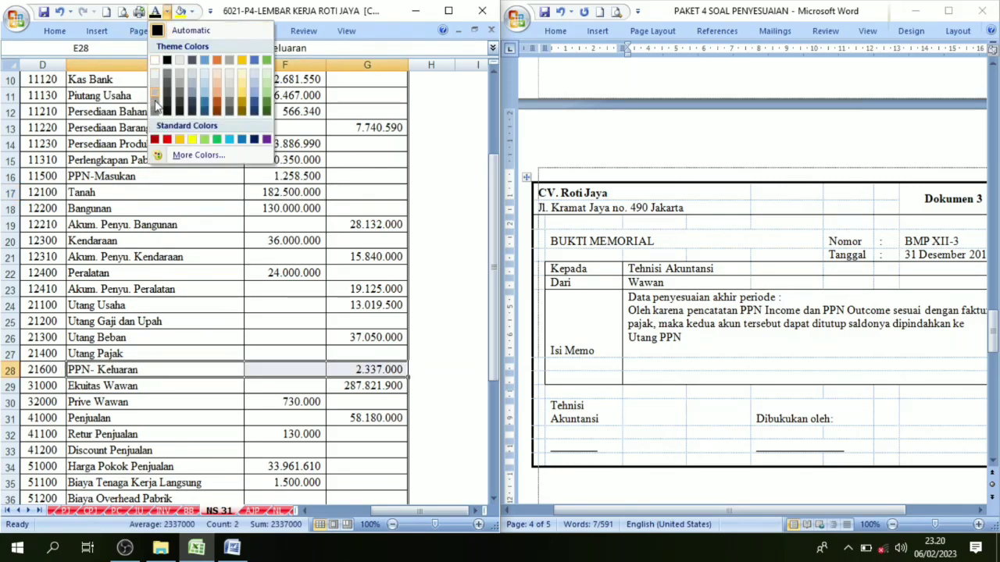
pyautogui.click(167, 139)
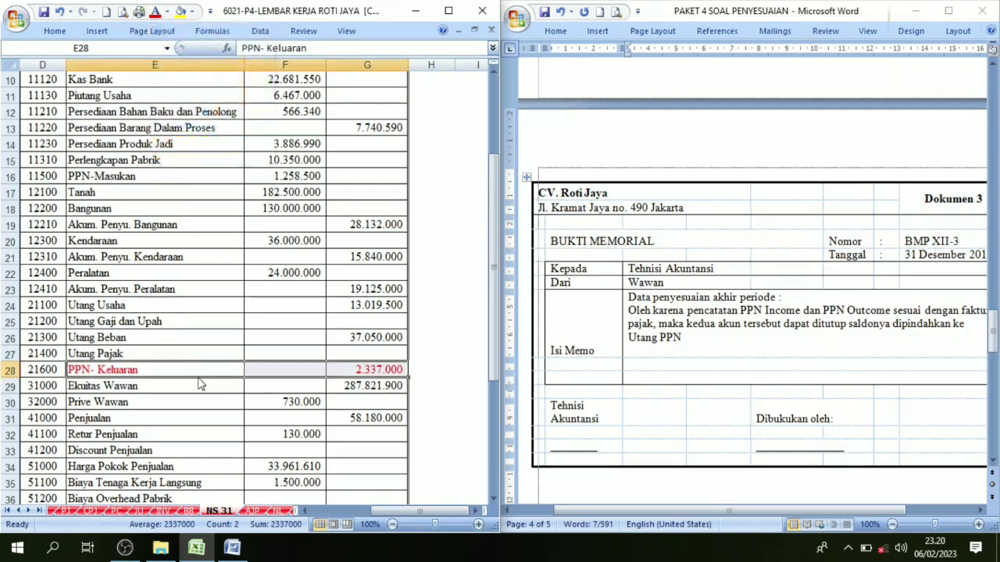
pyautogui.click(365, 370)
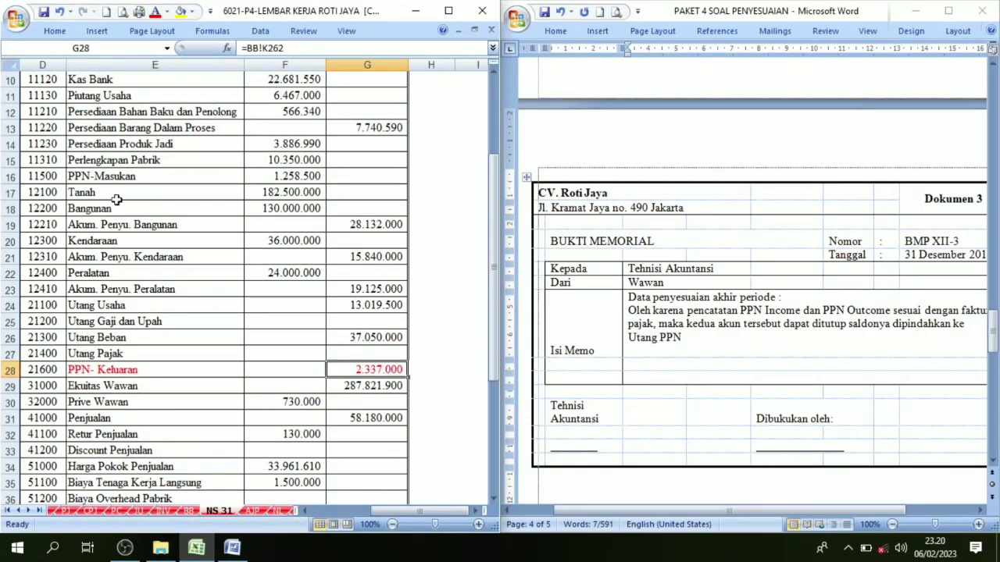
pyautogui.click(242, 177)
pyautogui.moveTo(241, 177); pyautogui.dragTo(263, 176)
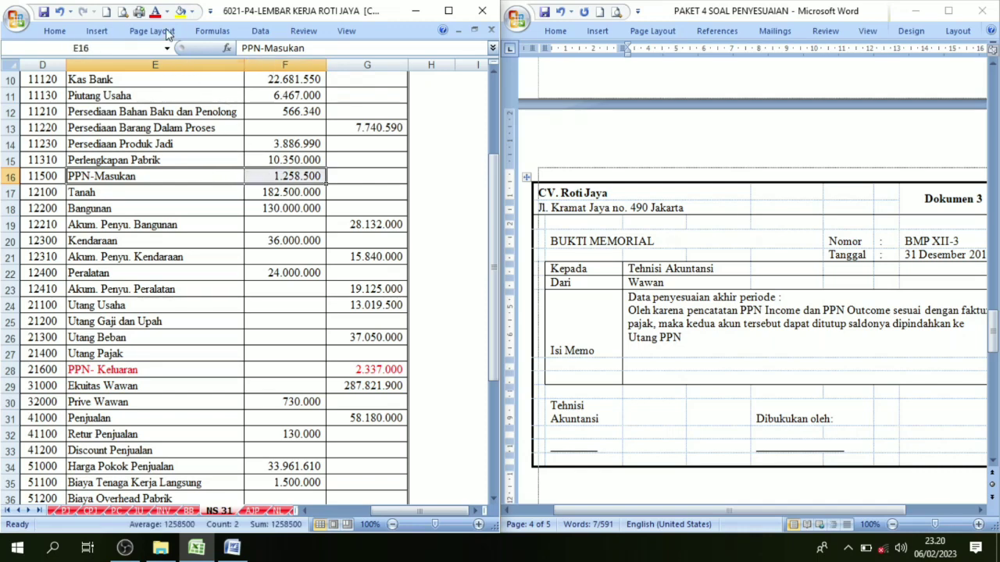
pyautogui.click(154, 11)
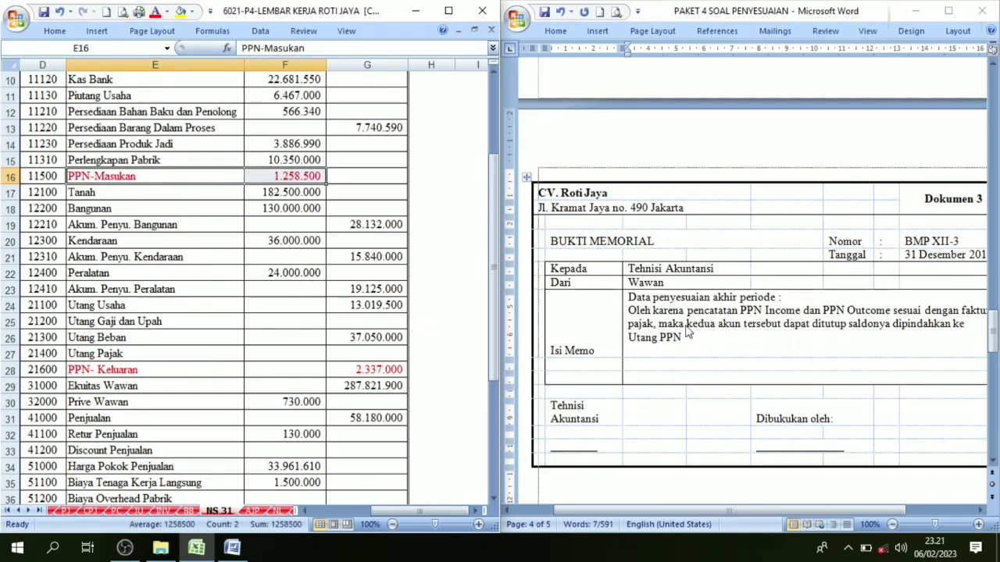
pyautogui.click(246, 223)
# Examine the red PPN-Masukan debit balance and PPN- Keluaran credit balance in the trial balance on sheet NS 31.
pyautogui.click(251, 511)
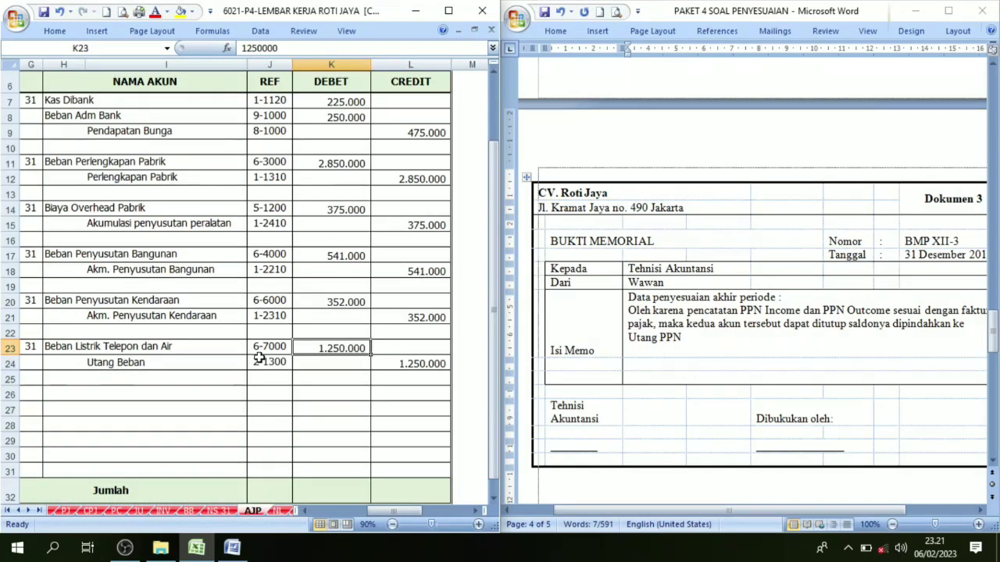
pyautogui.click(220, 511)
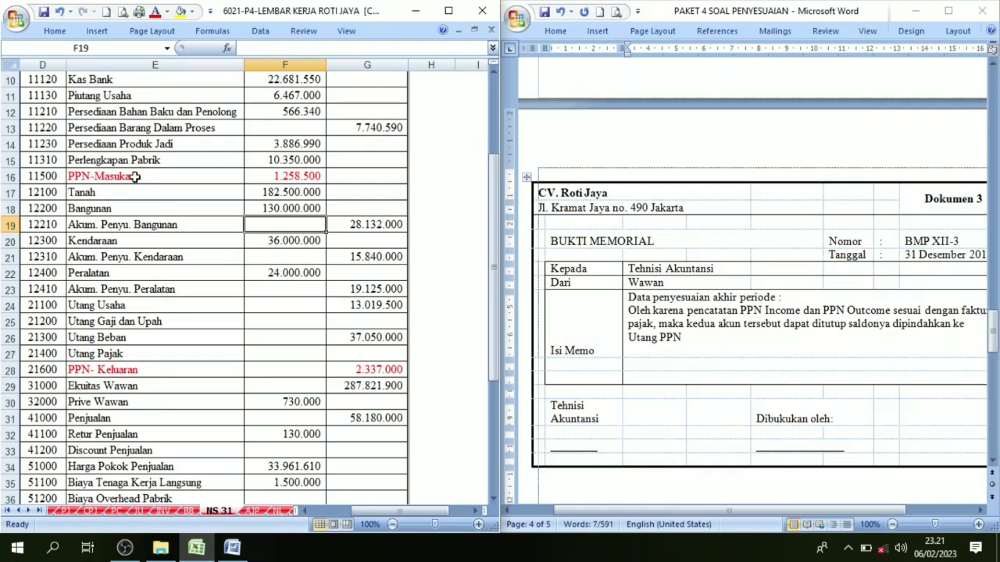
pyautogui.click(290, 176)
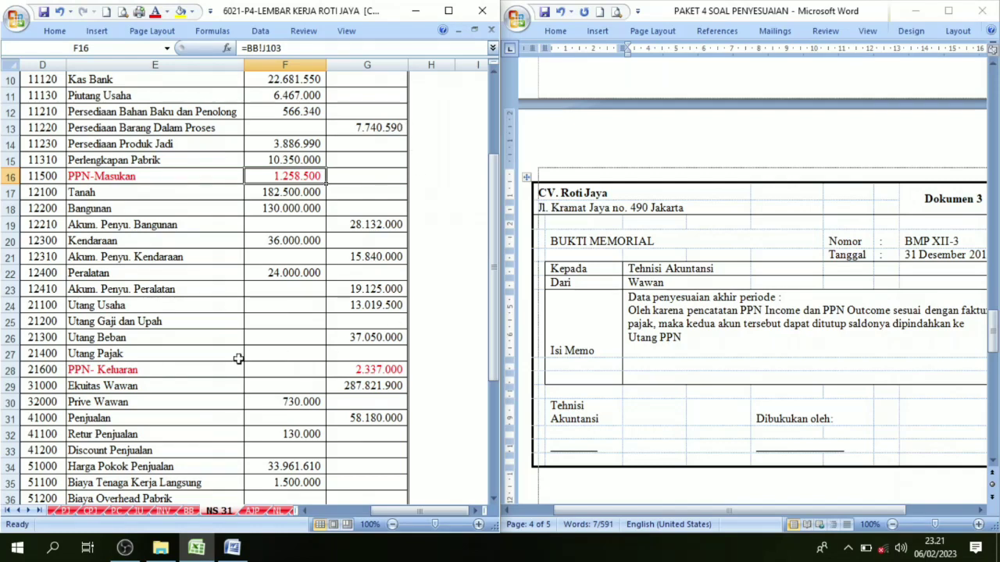
pyautogui.click(117, 370)
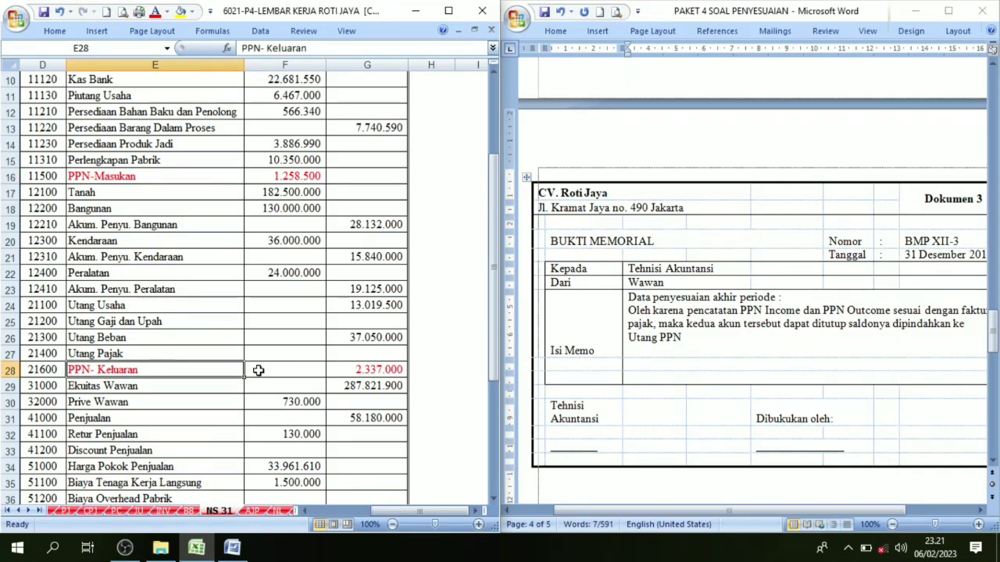
pyautogui.click(381, 370)
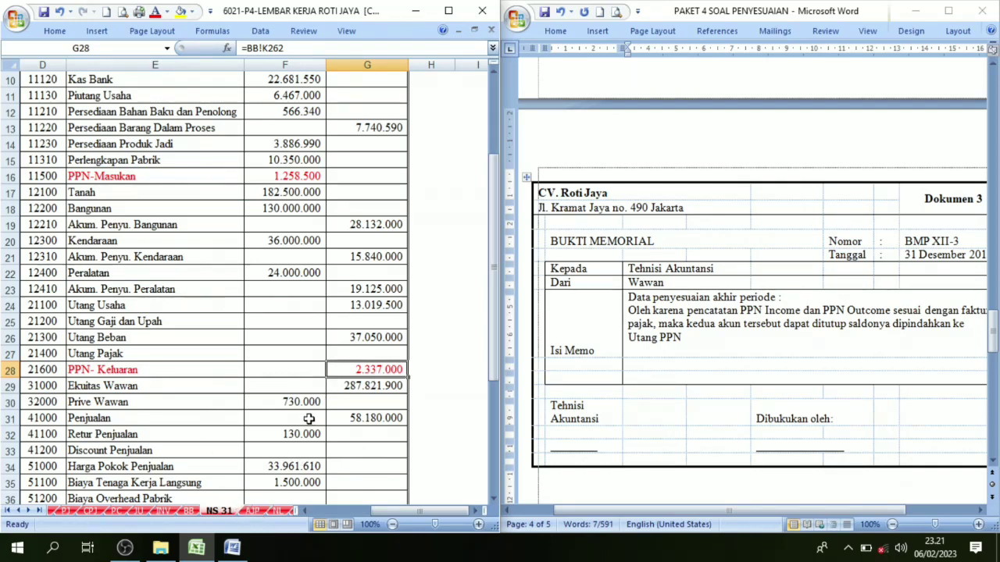
pyautogui.click(112, 369)
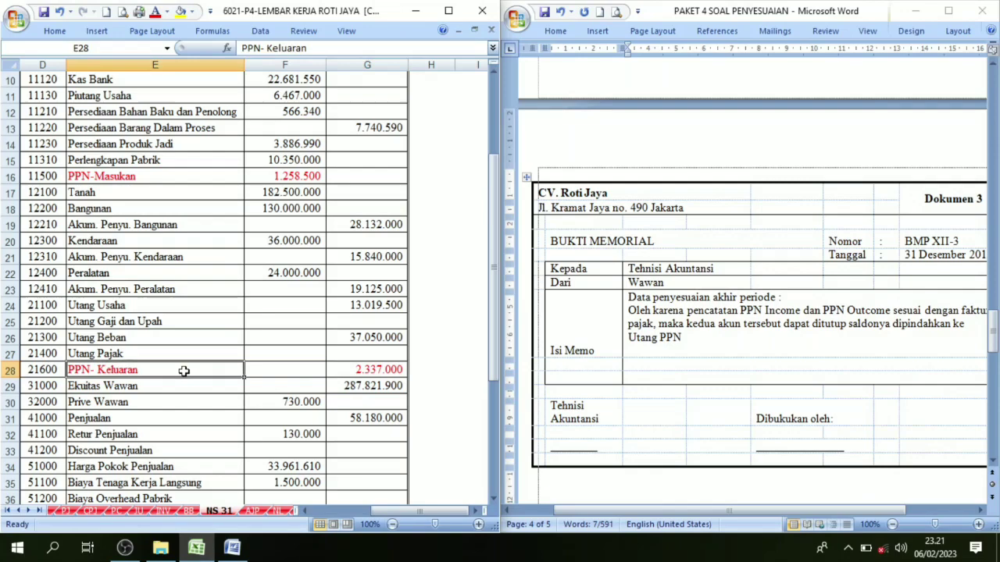
pyautogui.click(382, 367)
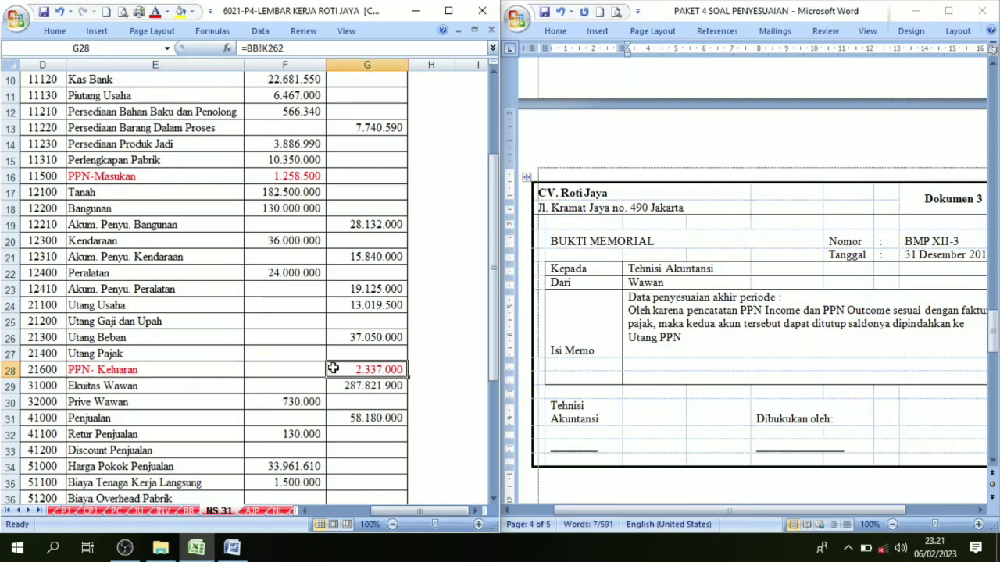
# On sheet AJP, apply the automatic black font color to the hidden date 31 in G26 and PPN Keluaran in H26.
pyautogui.click(256, 511)
pyautogui.scroll(-1, 75, 397)
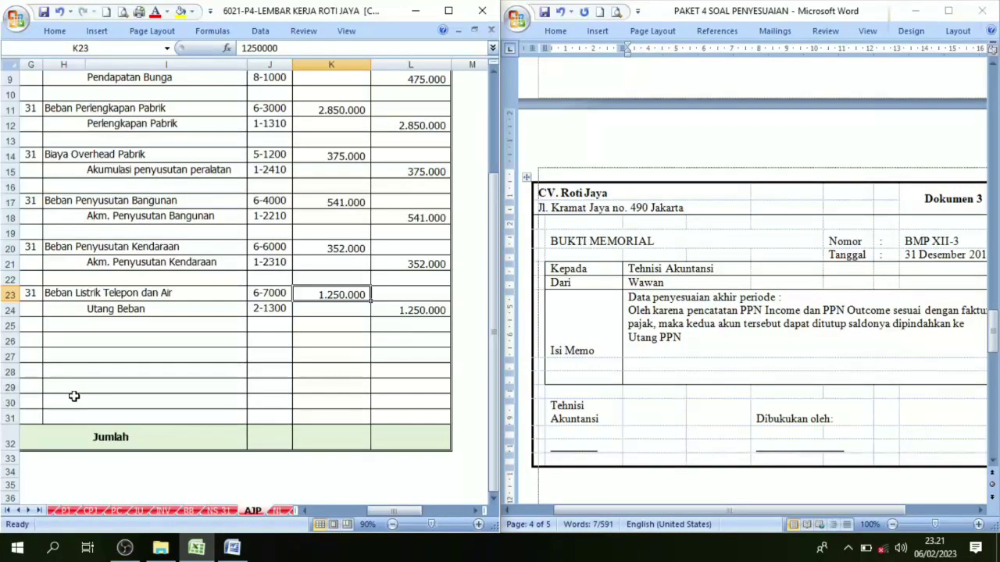
pyautogui.click(30, 341)
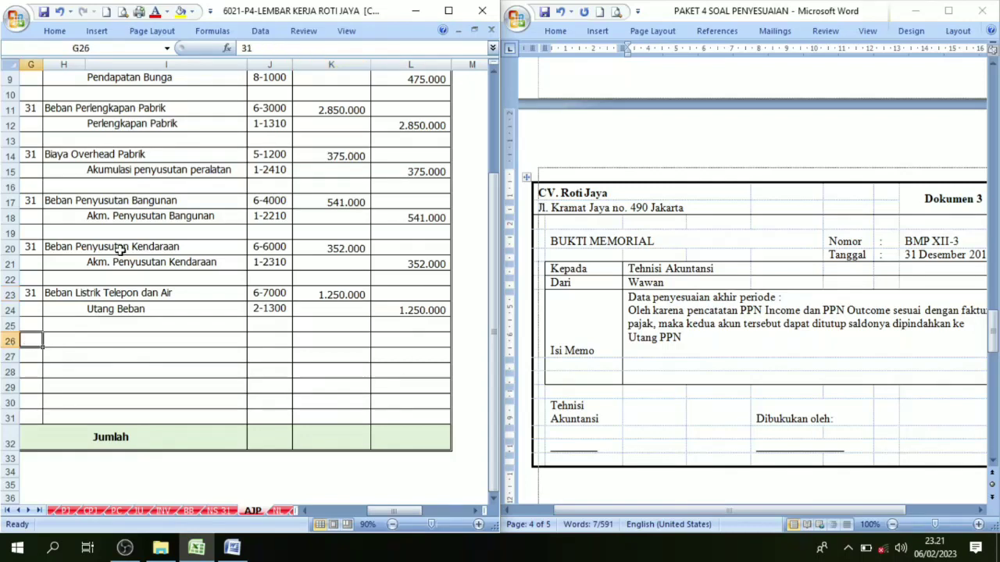
pyautogui.click(166, 14)
pyautogui.click(183, 29)
pyautogui.press('Right')
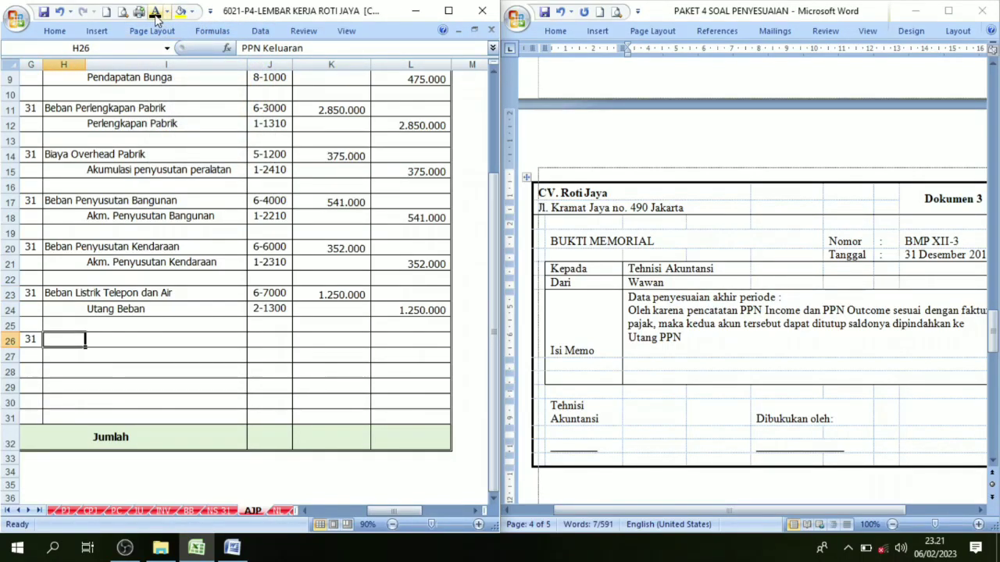
pyautogui.click(156, 14)
pyautogui.click(58, 353)
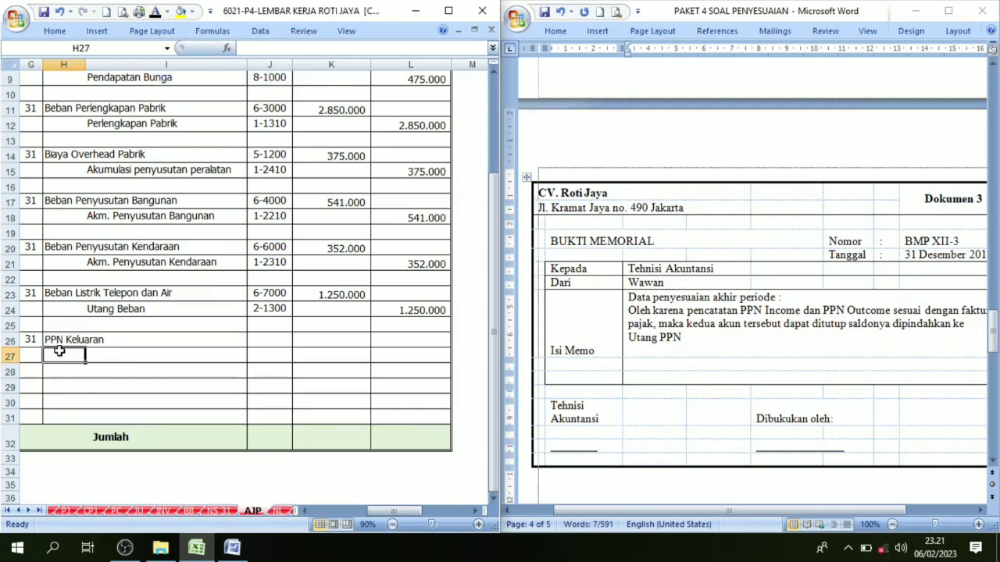
pyautogui.click(58, 341)
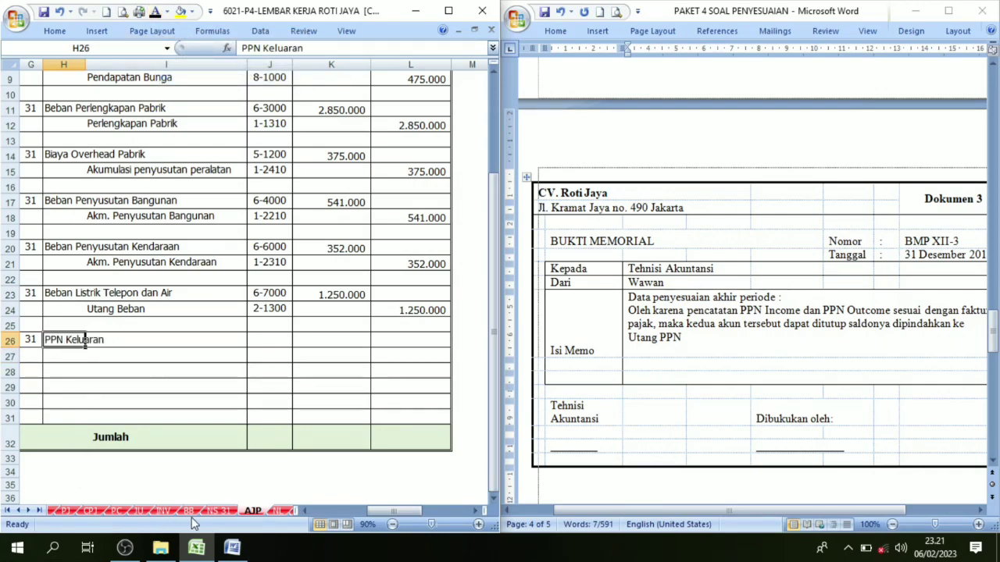
# Check the PPN-Masukan account on sheet NS 31 and make the hidden name PPN Masukan in the journal's I27 black.
pyautogui.click(212, 513)
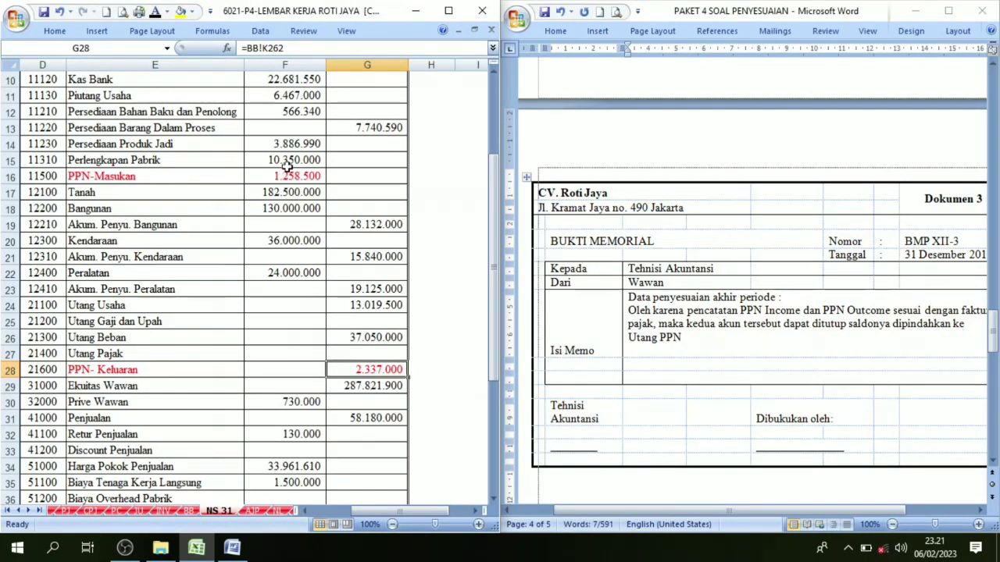
pyautogui.click(252, 512)
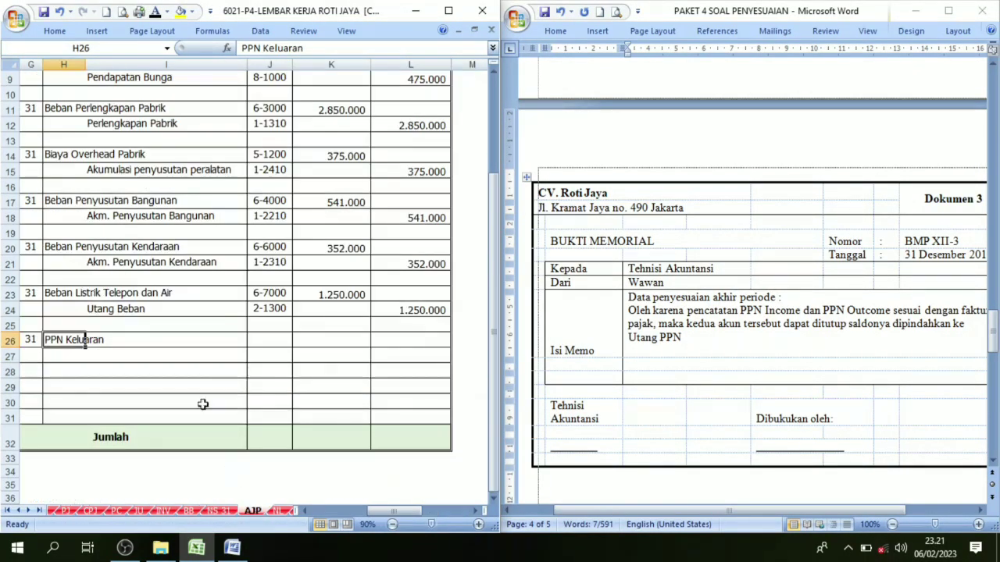
pyautogui.click(117, 356)
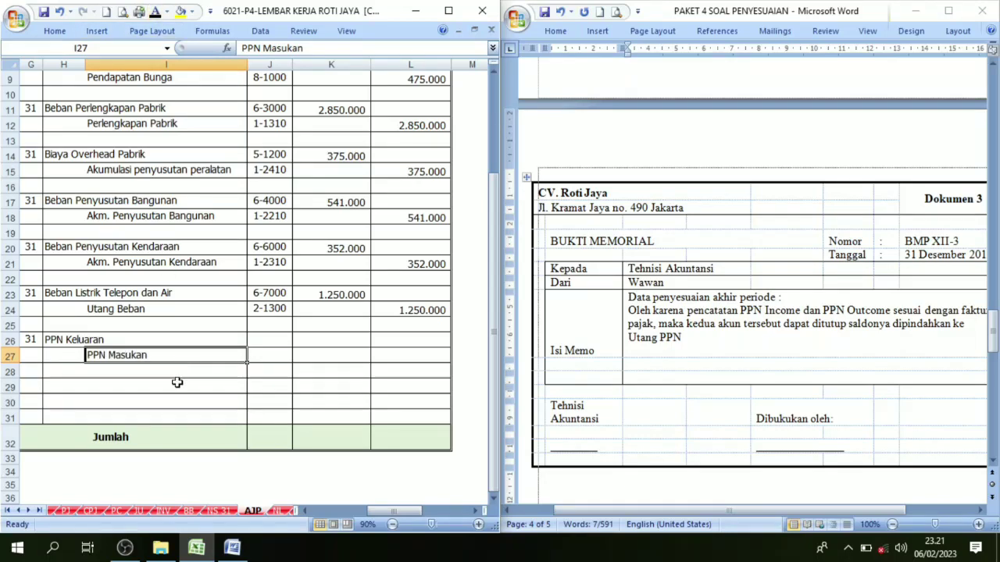
# Make the hidden PPN Keluaran debit of 2.337.000 in K26 and the PPN Masukan credit of 1.258.500 in L27 black.
pyautogui.click(332, 356)
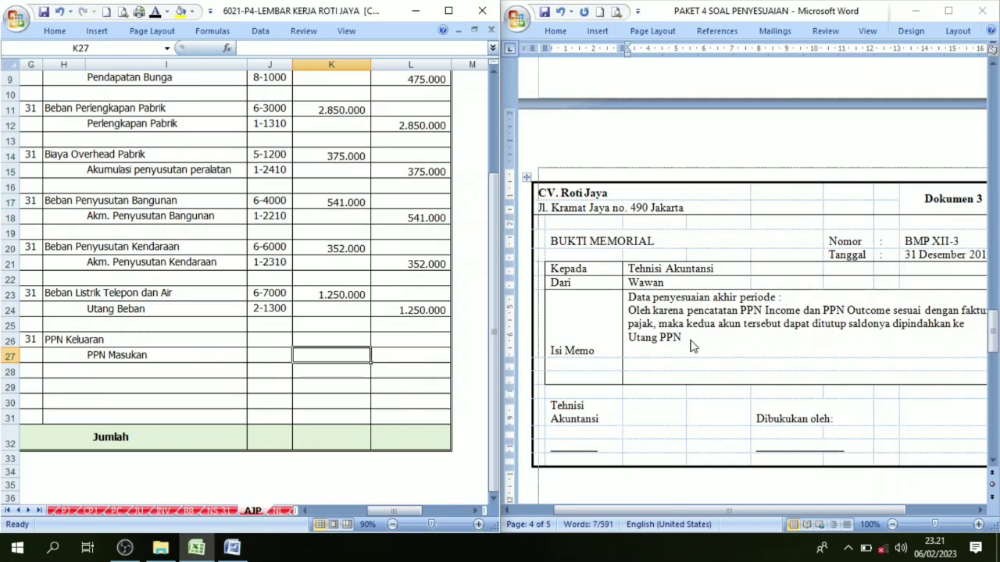
pyautogui.click(325, 339)
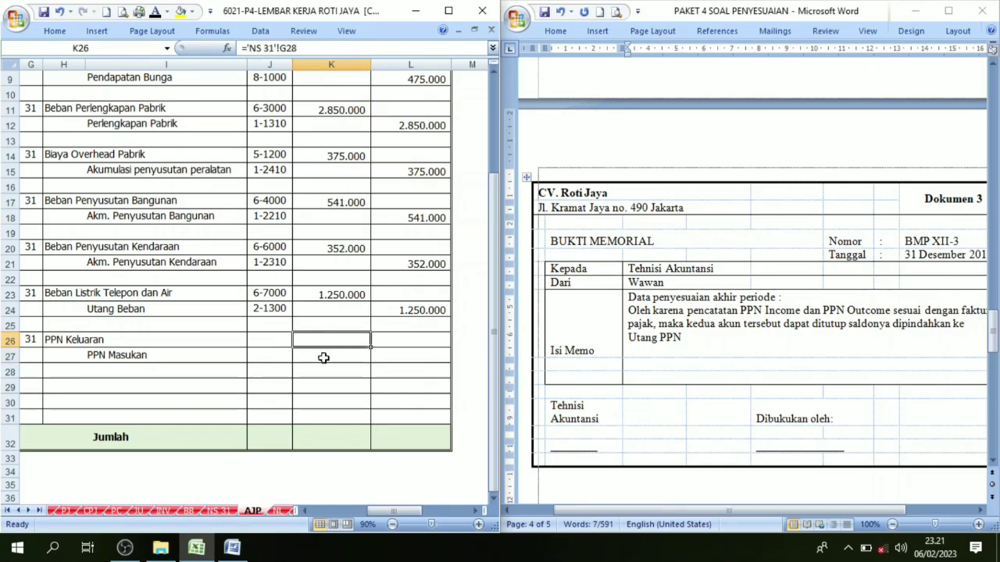
pyautogui.click(156, 13)
pyautogui.click(394, 356)
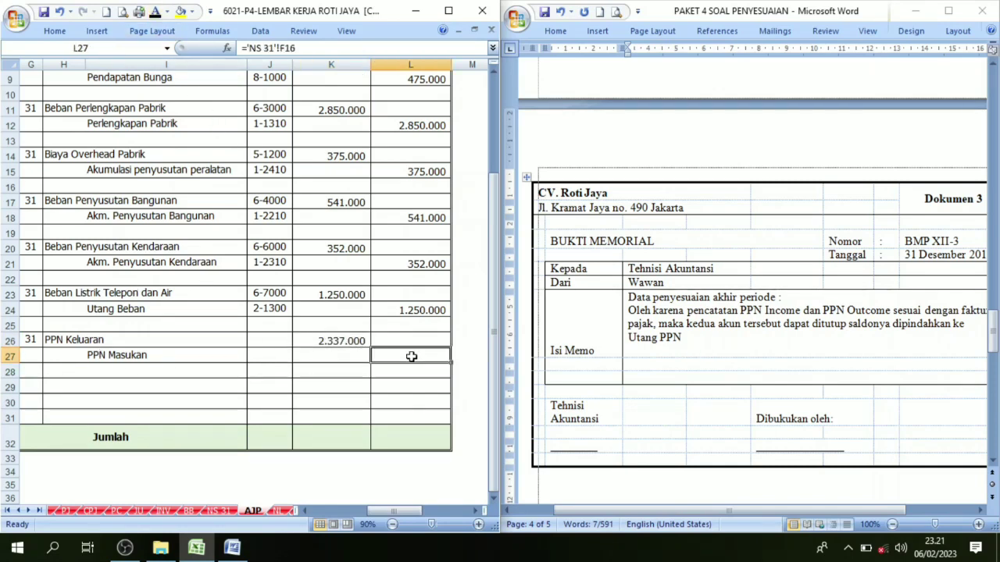
pyautogui.click(157, 13)
# Compare the journal's PPN amounts in K26 and L27 with each other and with the red balances on sheet NS 31.
pyautogui.click(220, 510)
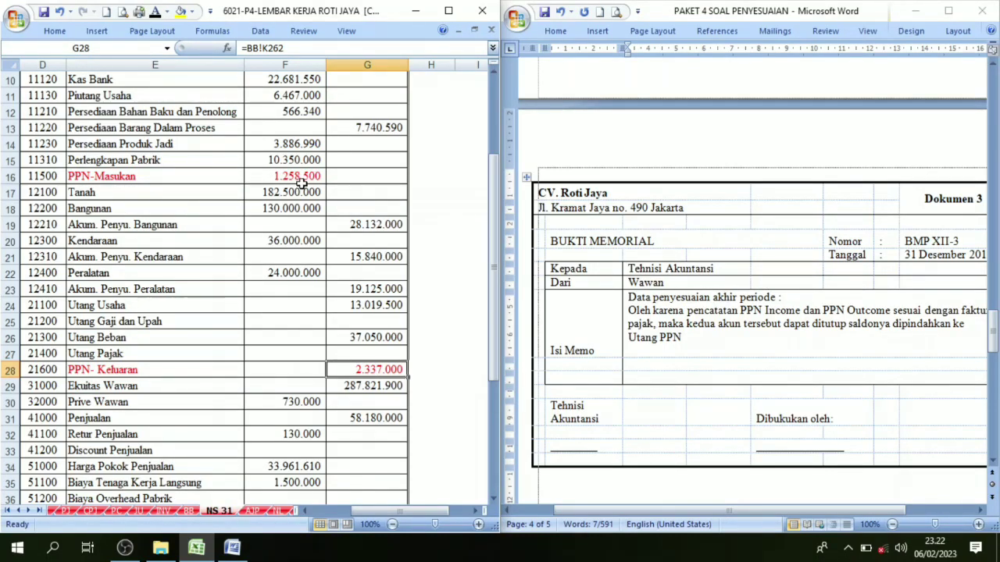
pyautogui.click(254, 511)
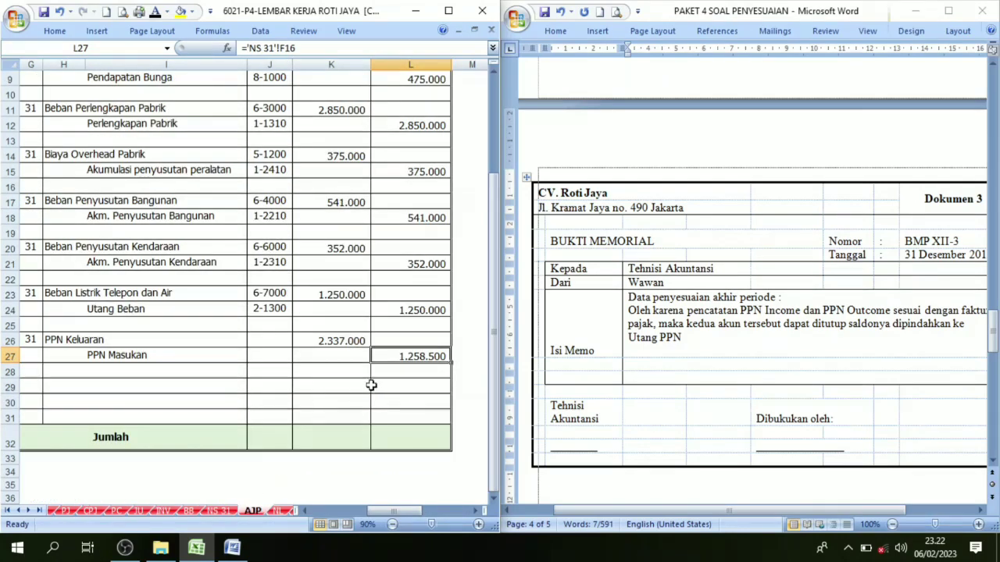
pyautogui.click(347, 344)
pyautogui.click(407, 357)
pyautogui.click(338, 341)
pyautogui.click(399, 354)
pyautogui.click(342, 342)
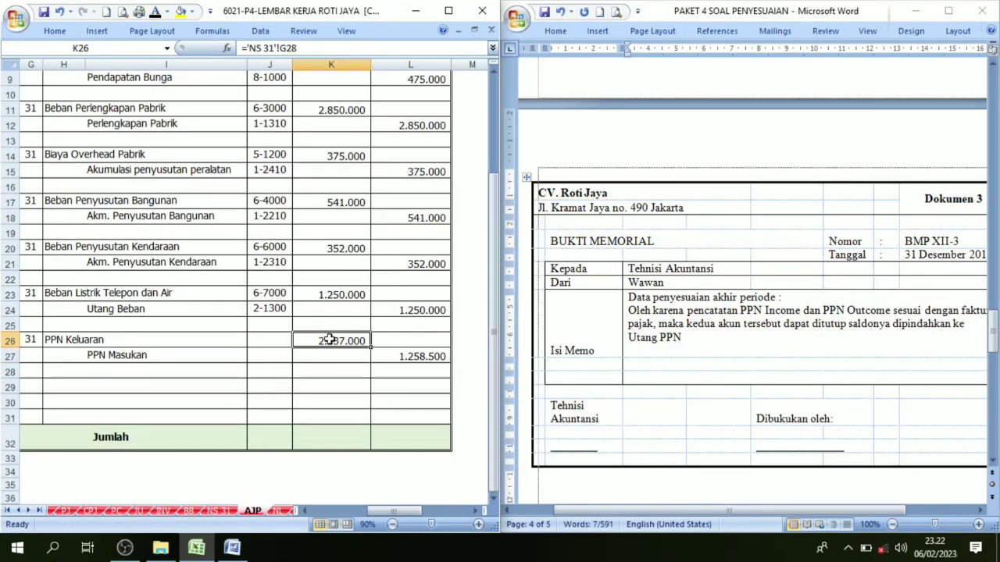
pyautogui.click(420, 361)
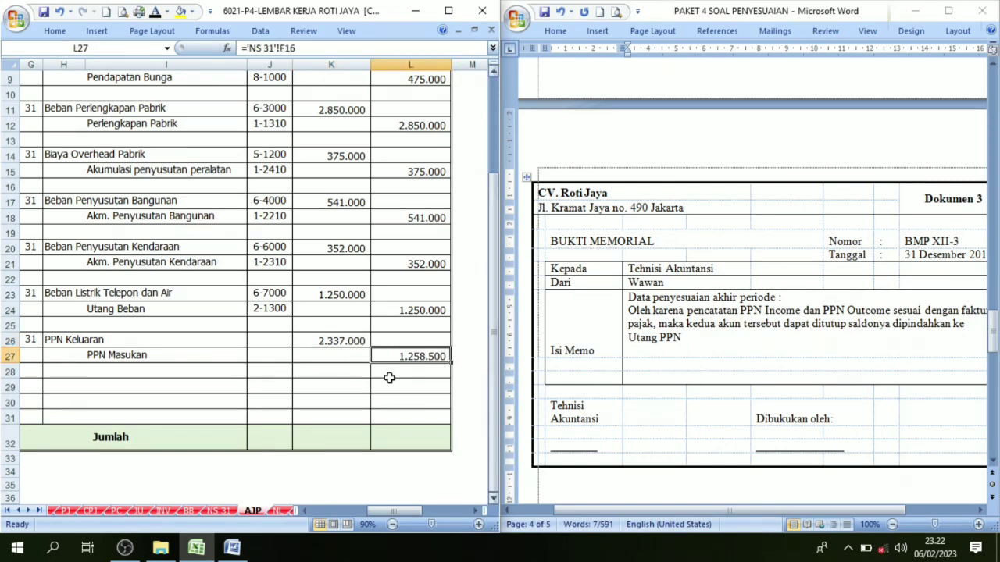
# Make the hidden account Utang Pajak in I28 and its credit of 1.078.500 in L28, calculated as K26-L27, black.
pyautogui.click(121, 374)
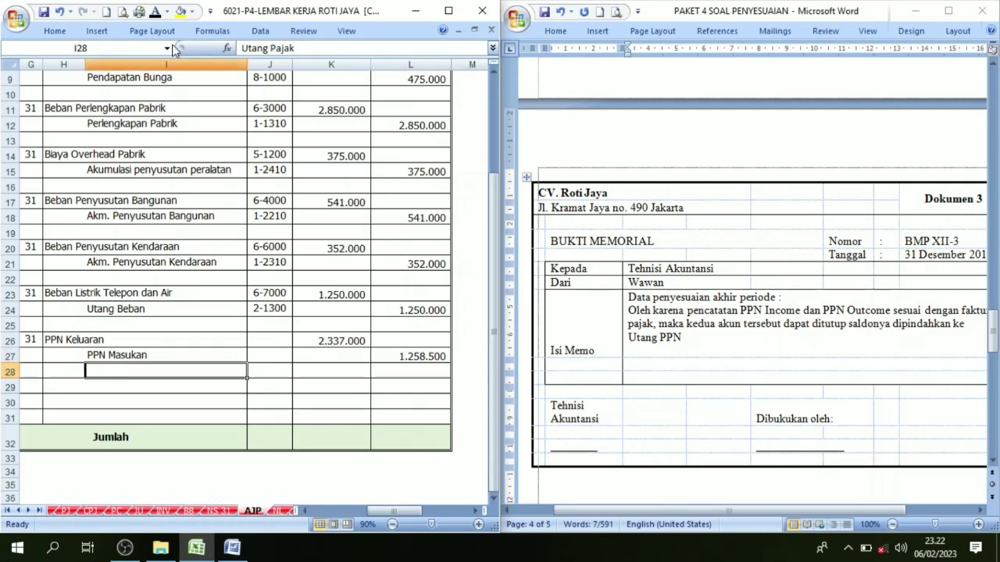
pyautogui.click(156, 13)
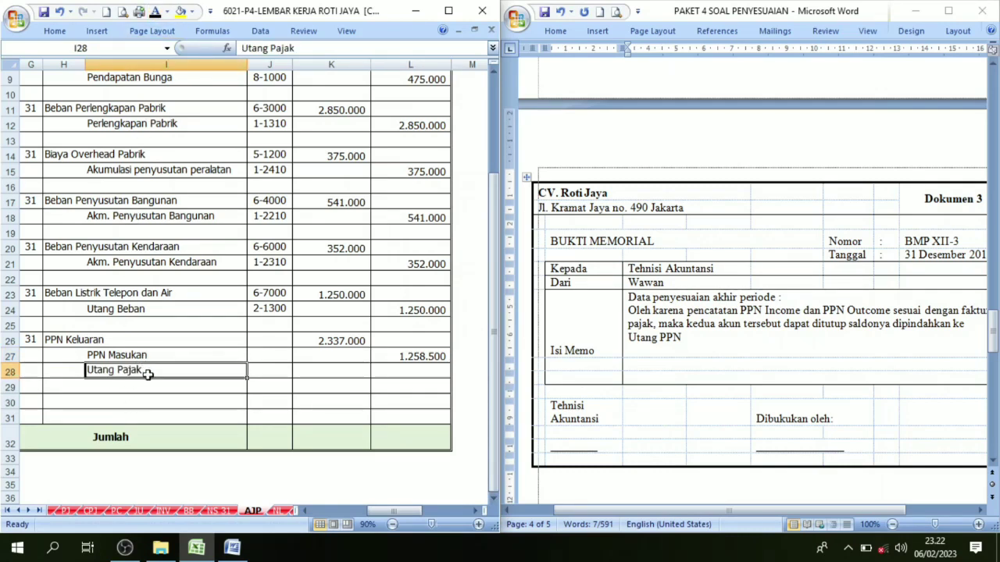
pyautogui.click(329, 340)
pyautogui.click(396, 352)
pyautogui.click(343, 342)
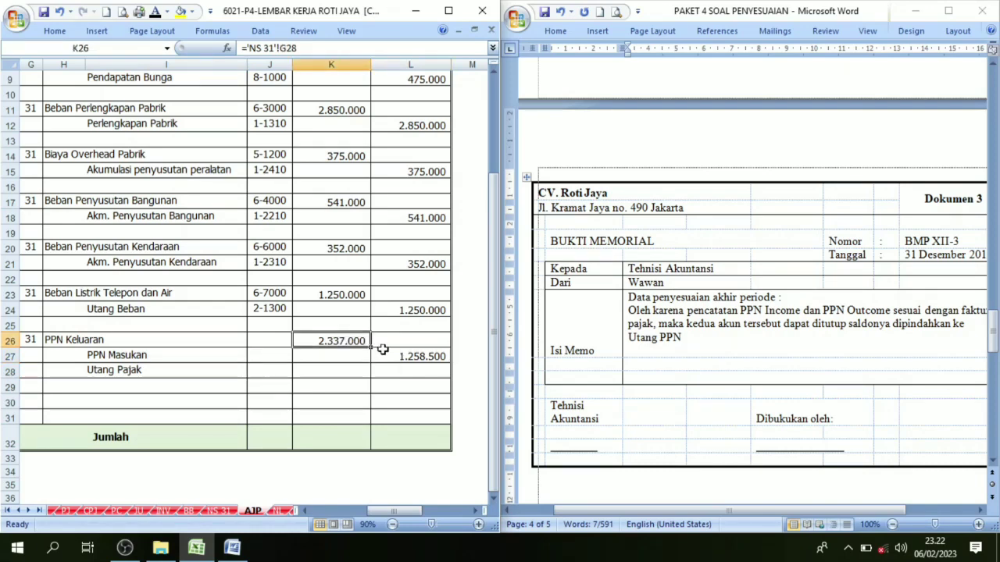
pyautogui.click(404, 358)
pyautogui.click(349, 340)
pyautogui.click(408, 355)
pyautogui.click(353, 341)
pyautogui.click(427, 365)
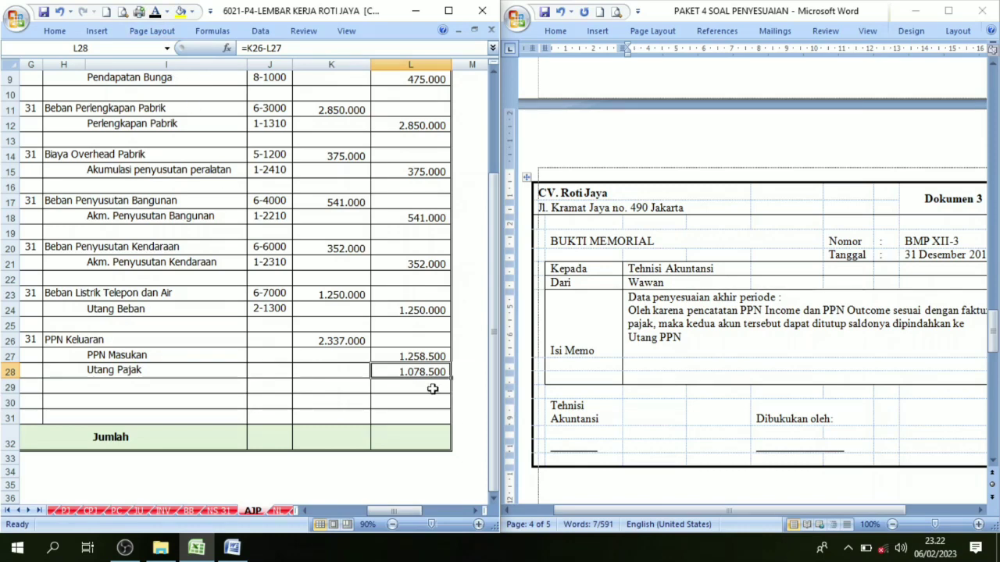
# Check the sum of the credits in L27:L28 against the PPN Keluaran debit in K26, and review the Dokumen 3 memo.
pyautogui.moveTo(410, 357); pyautogui.dragTo(412, 374)
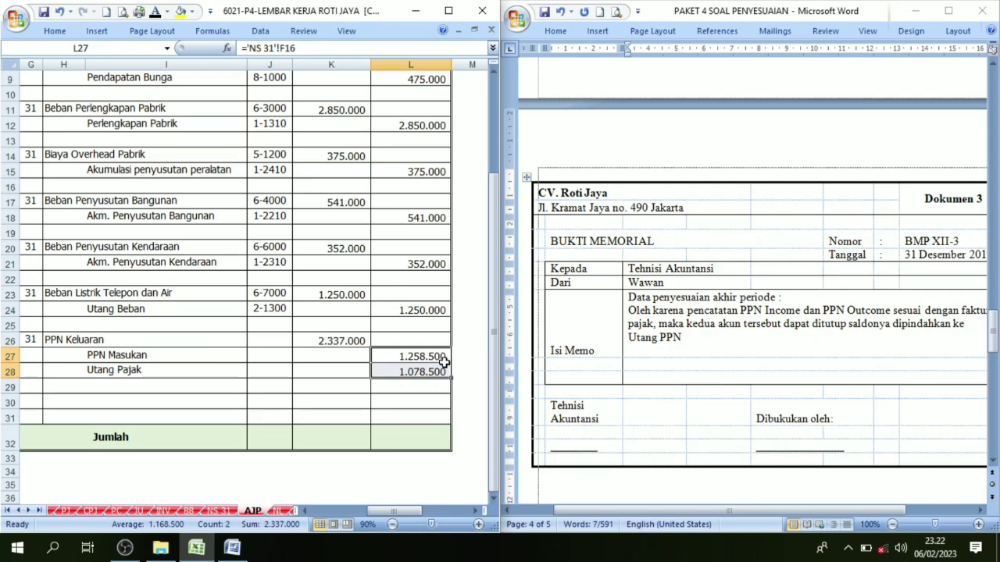
pyautogui.click(334, 344)
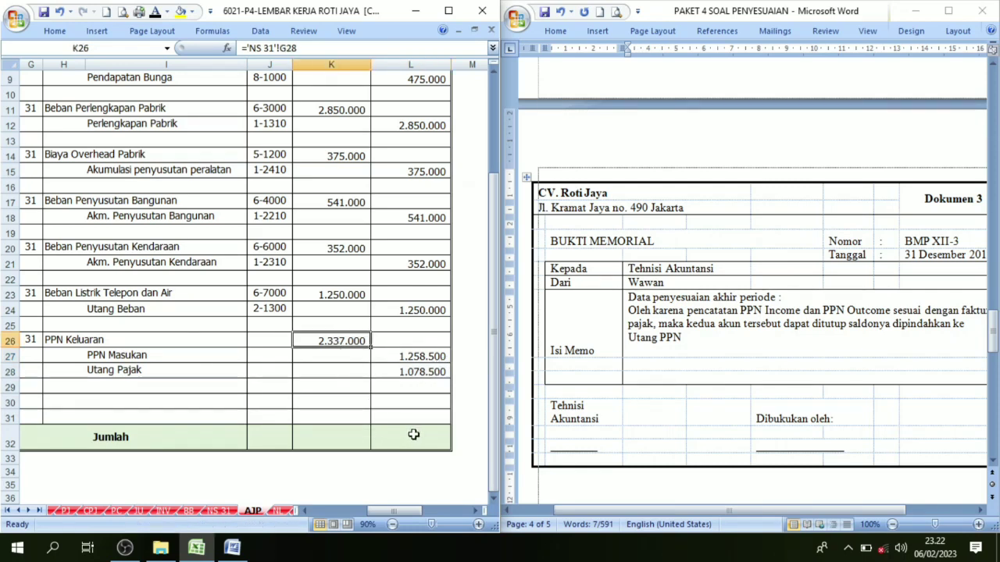
pyautogui.scroll(-3, 870, 446)
pyautogui.scroll(6, 828, 360)
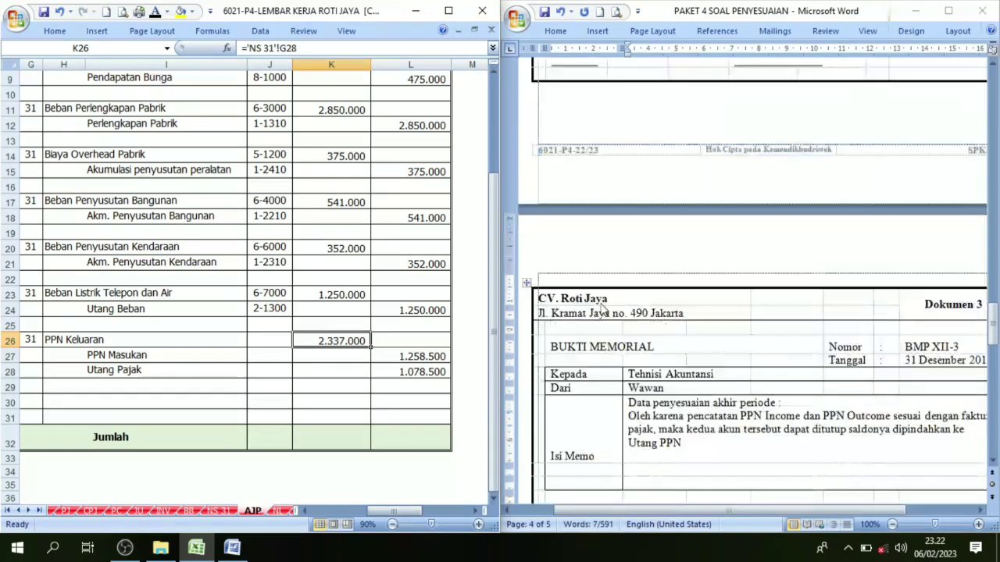
# Enlarge the workbook window and make the hidden PPN entry references 2-1600, 1-1500 and 2-1400 in J26:J28 black.
pyautogui.scroll(5, 822, 343)
pyautogui.click(449, 11)
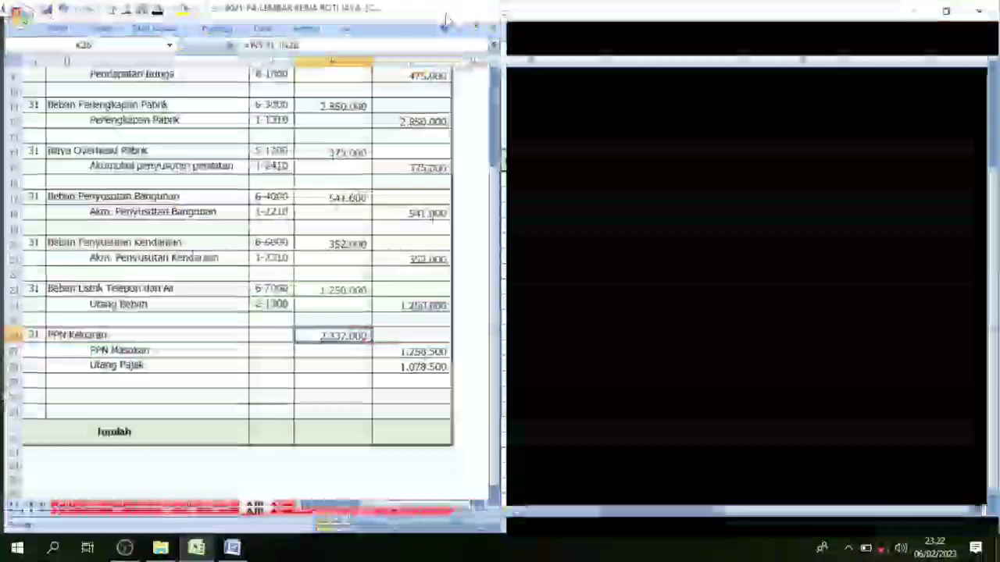
pyautogui.moveTo(780, 513); pyautogui.dragTo(673, 507)
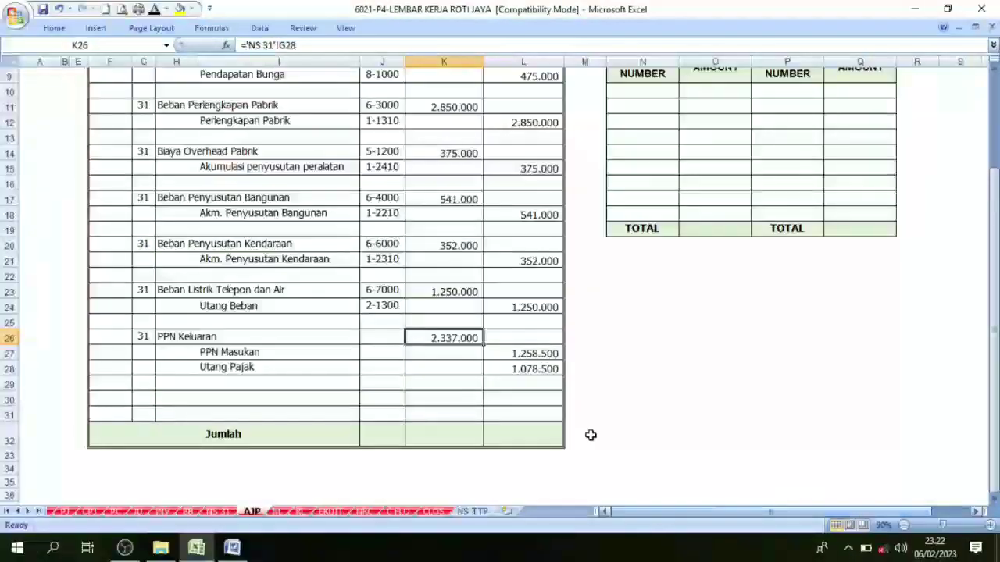
pyautogui.scroll(3, 586, 426)
pyautogui.scroll(-5, 458, 272)
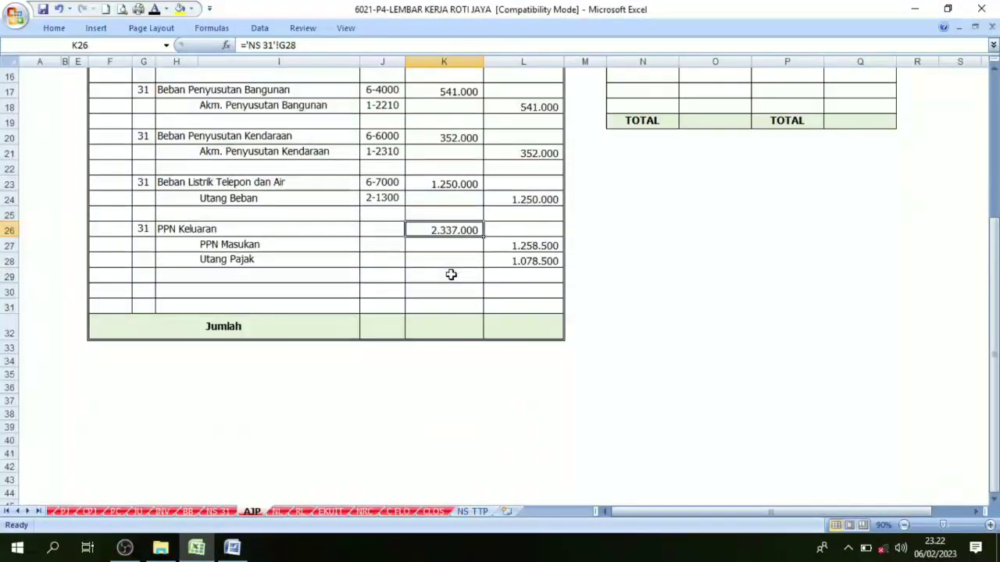
pyautogui.moveTo(378, 231); pyautogui.dragTo(383, 262)
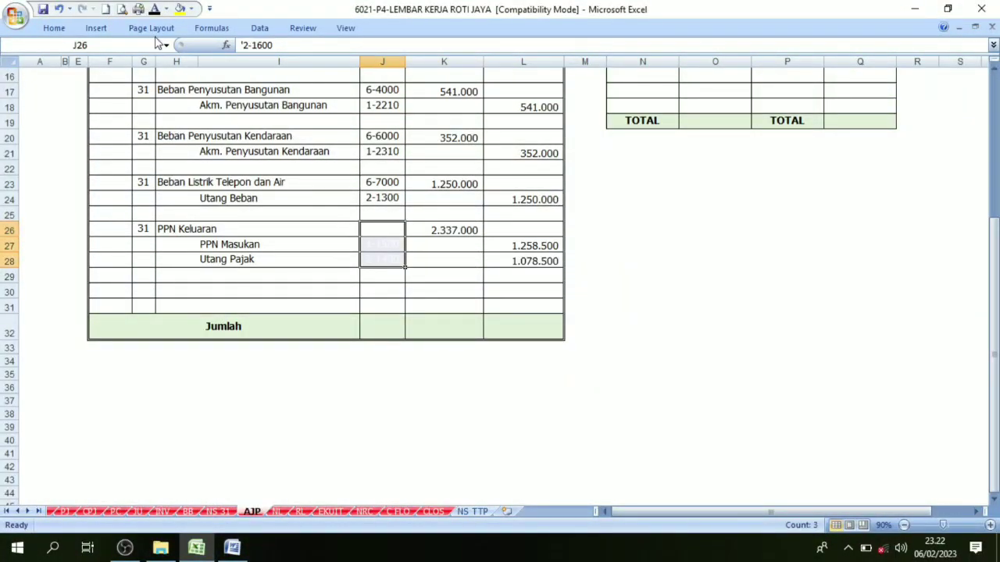
pyautogui.click(154, 9)
pyautogui.click(500, 307)
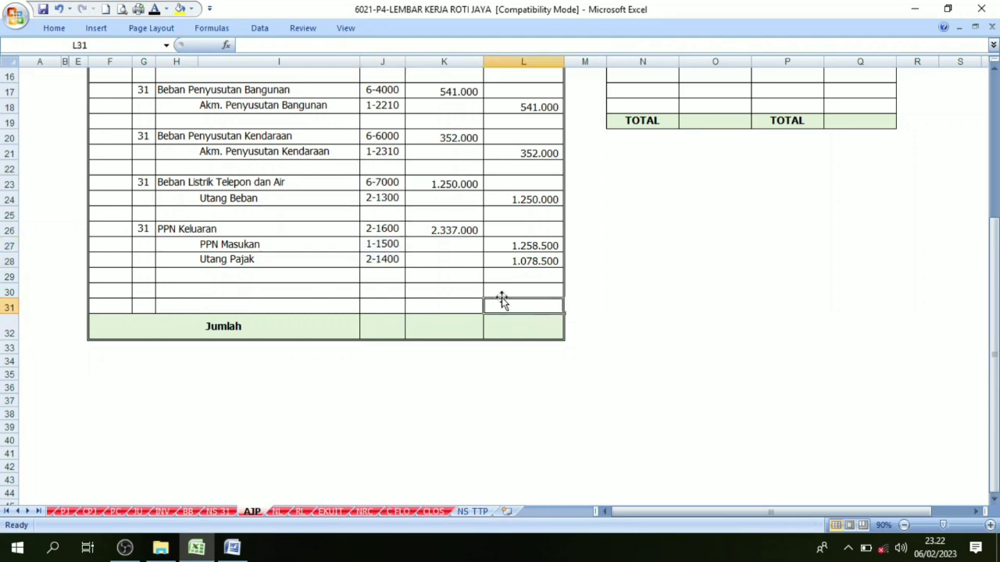
# Make the hidden Jumlah totals of 8.180.000 in K32 and L32 black and check the sum formula of each.
pyautogui.scroll(5, 486, 234)
pyautogui.moveTo(445, 167); pyautogui.dragTo(538, 163)
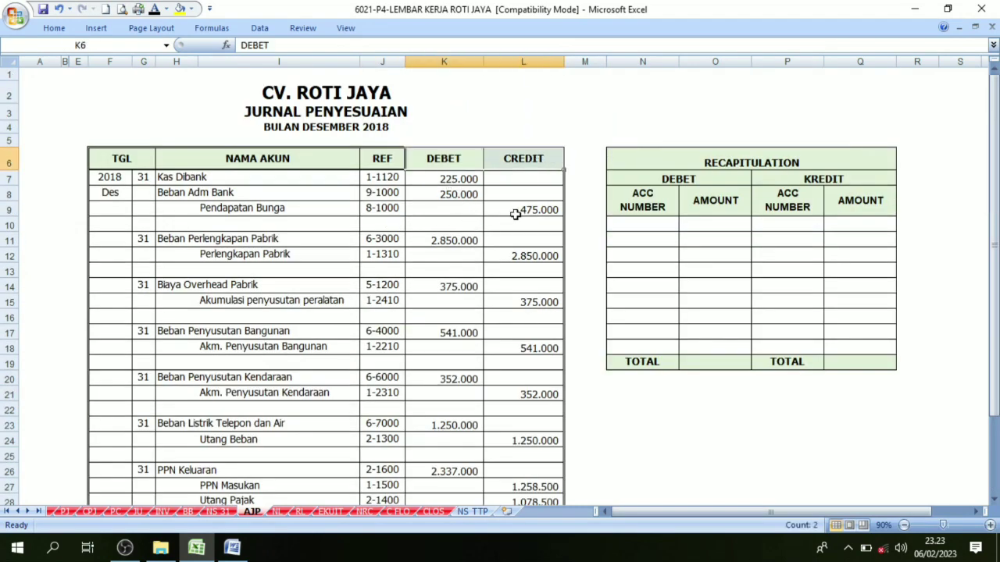
pyautogui.scroll(-5, 493, 320)
pyautogui.moveTo(449, 328); pyautogui.dragTo(523, 328)
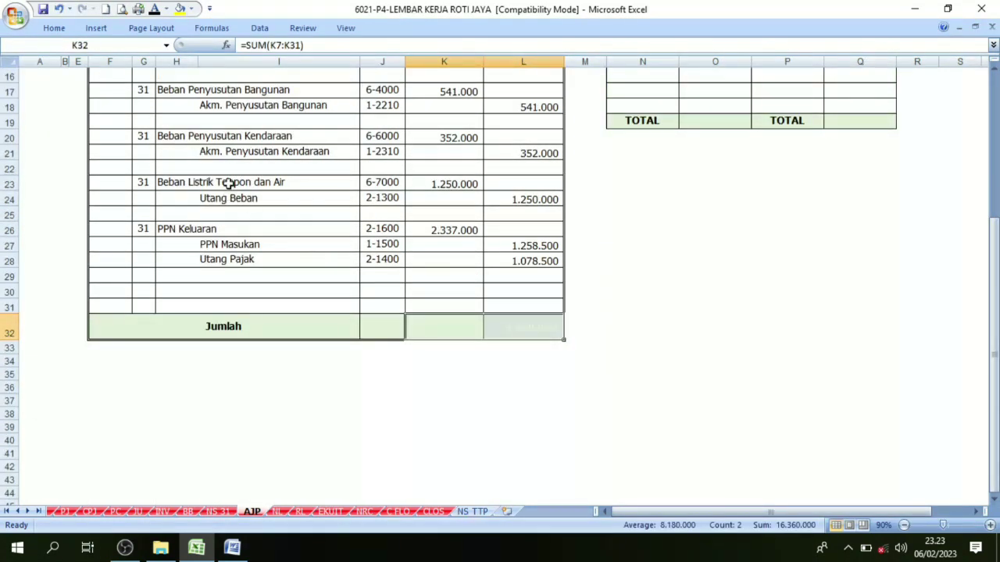
pyautogui.click(154, 9)
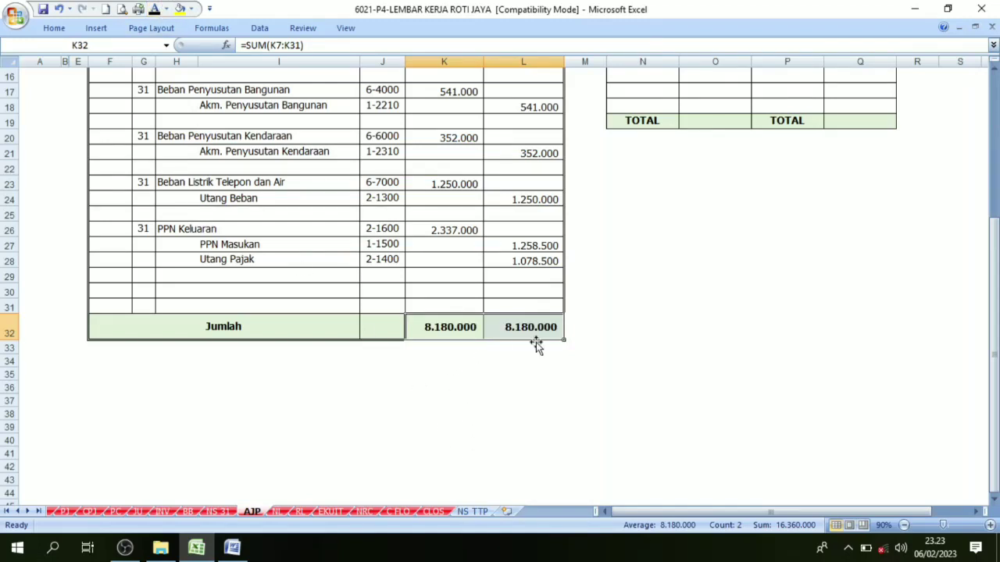
pyautogui.click(456, 327)
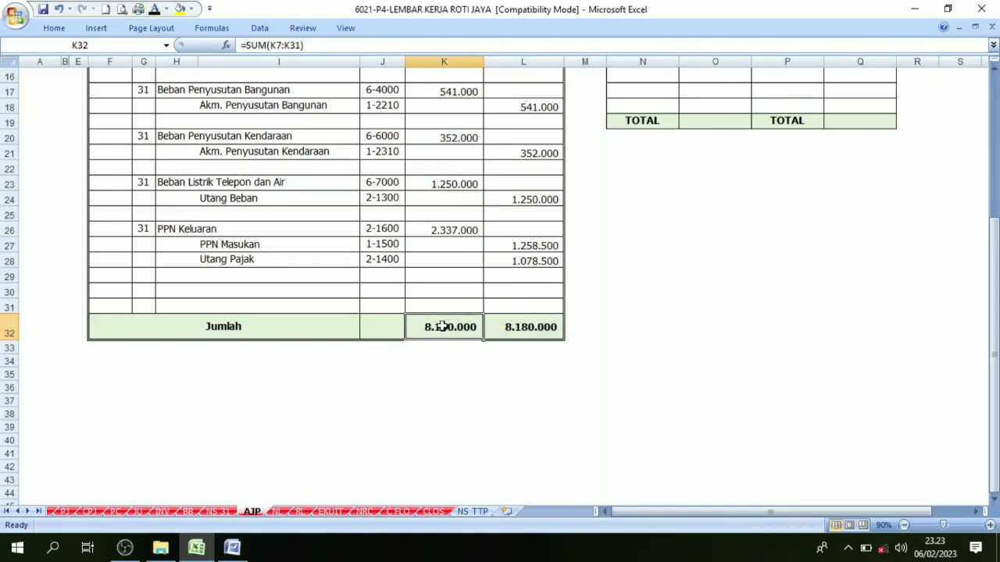
pyautogui.click(495, 328)
# Mark the debit account references in J7:J8, J11 and J14 red in preparation for the Recapitulation table.
pyautogui.scroll(5, 495, 328)
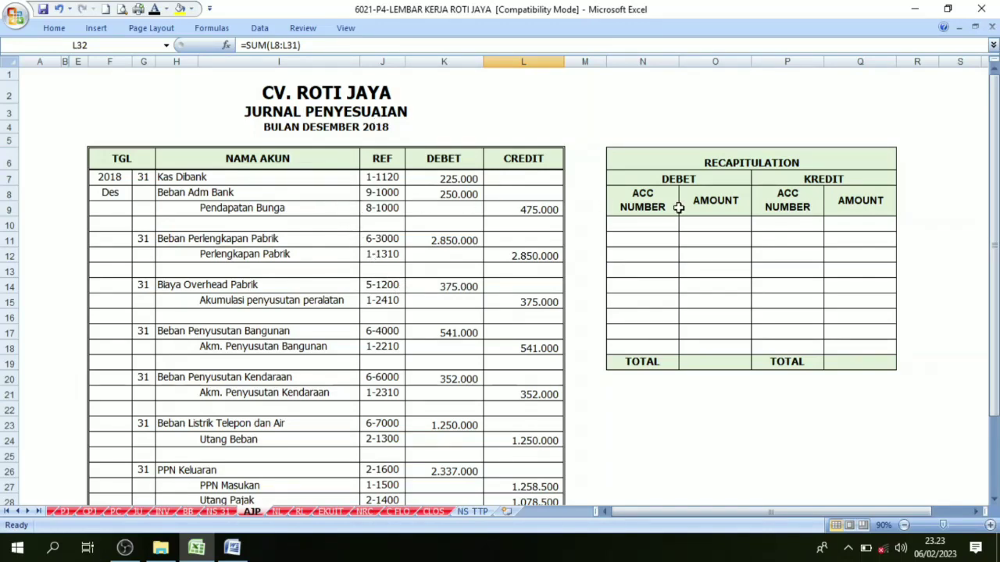
pyautogui.click(770, 163)
pyautogui.click(737, 237)
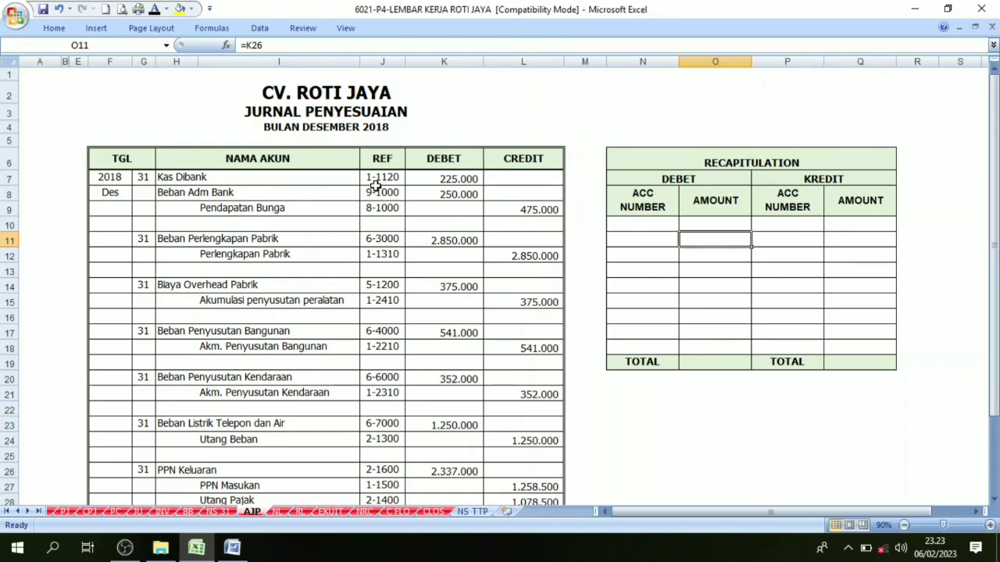
pyautogui.moveTo(380, 177); pyautogui.dragTo(380, 197)
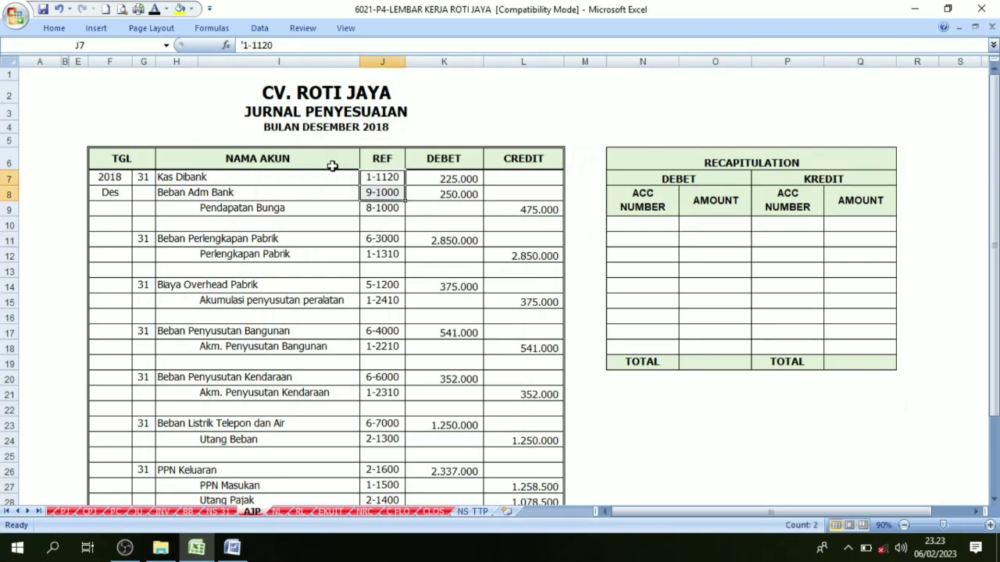
pyautogui.click(166, 9)
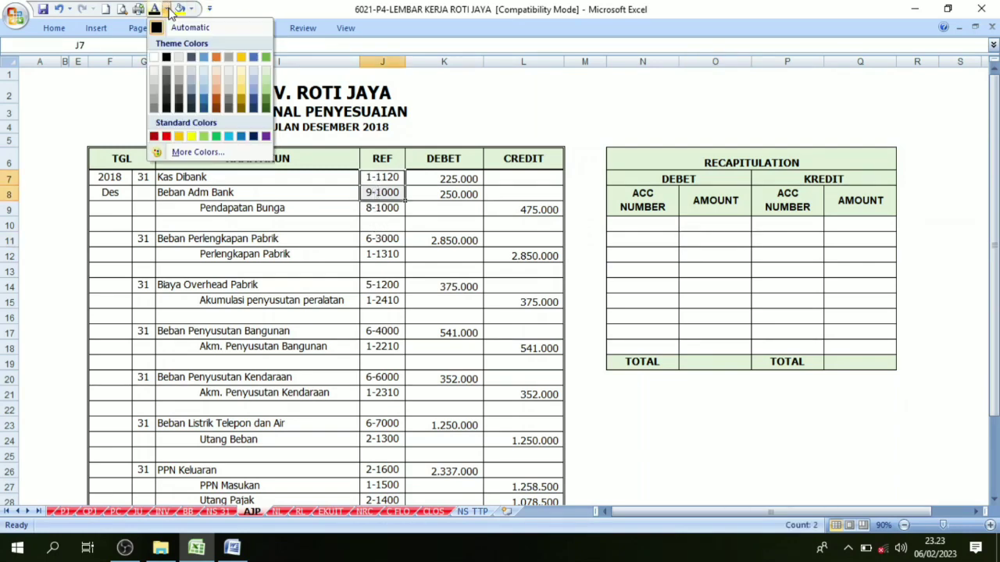
pyautogui.click(166, 136)
pyautogui.click(367, 234)
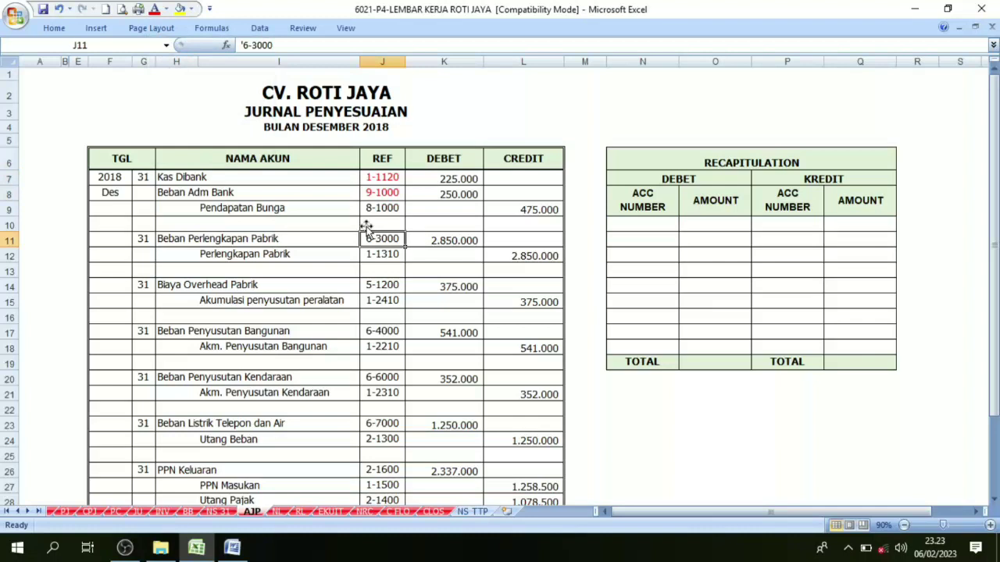
pyautogui.click(154, 9)
pyautogui.scroll(-1, 331, 205)
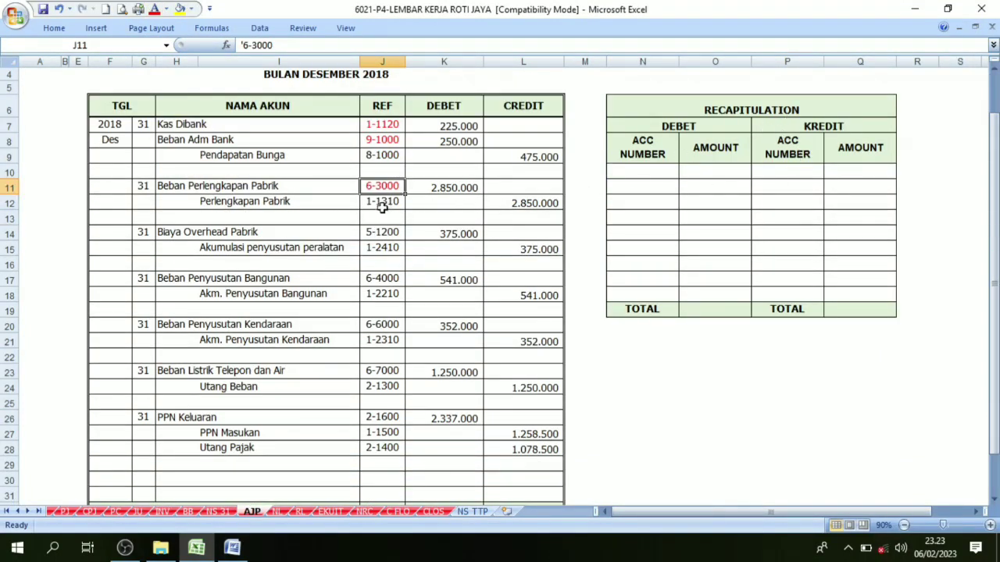
pyautogui.click(388, 232)
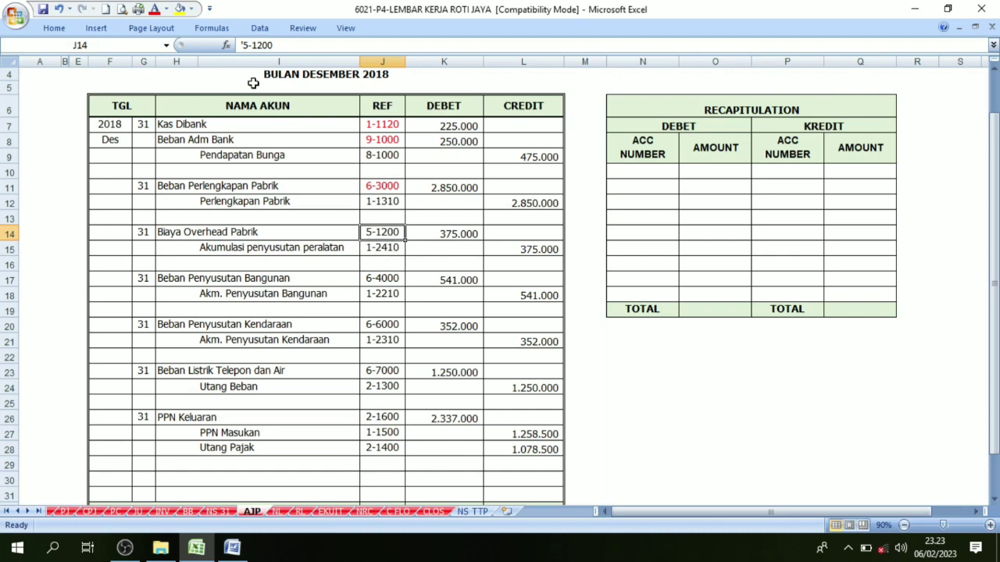
pyautogui.click(154, 9)
# Mark the remaining debit account references in J17, J20, J23 and J26 red.
pyautogui.click(380, 278)
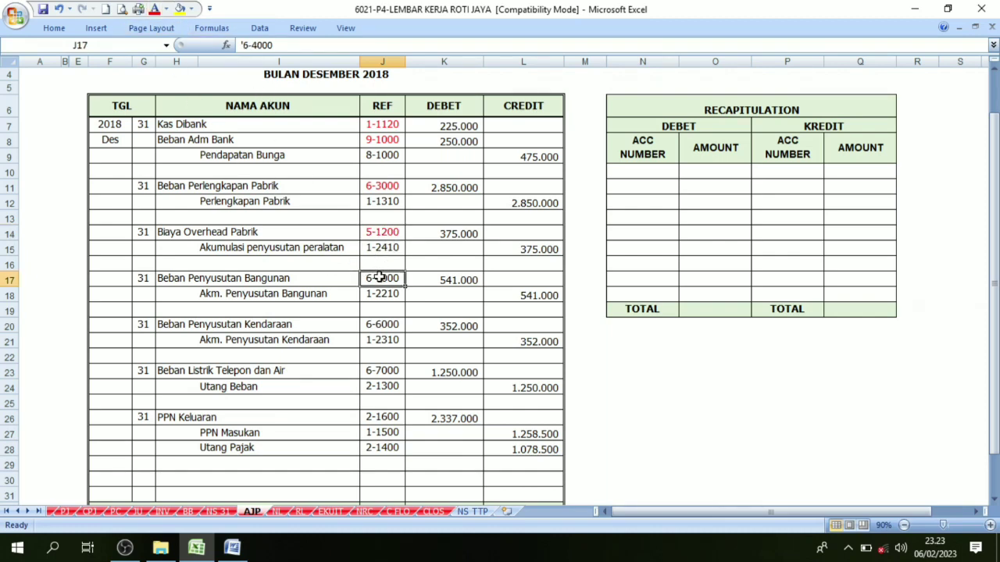
pyautogui.click(154, 9)
pyautogui.click(385, 323)
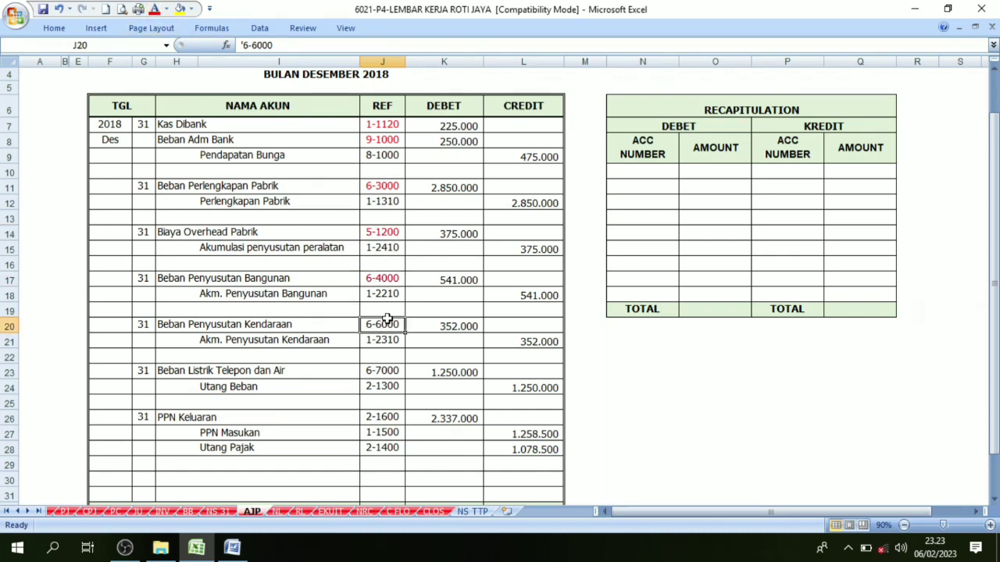
pyautogui.click(154, 10)
pyautogui.click(390, 373)
pyautogui.click(154, 9)
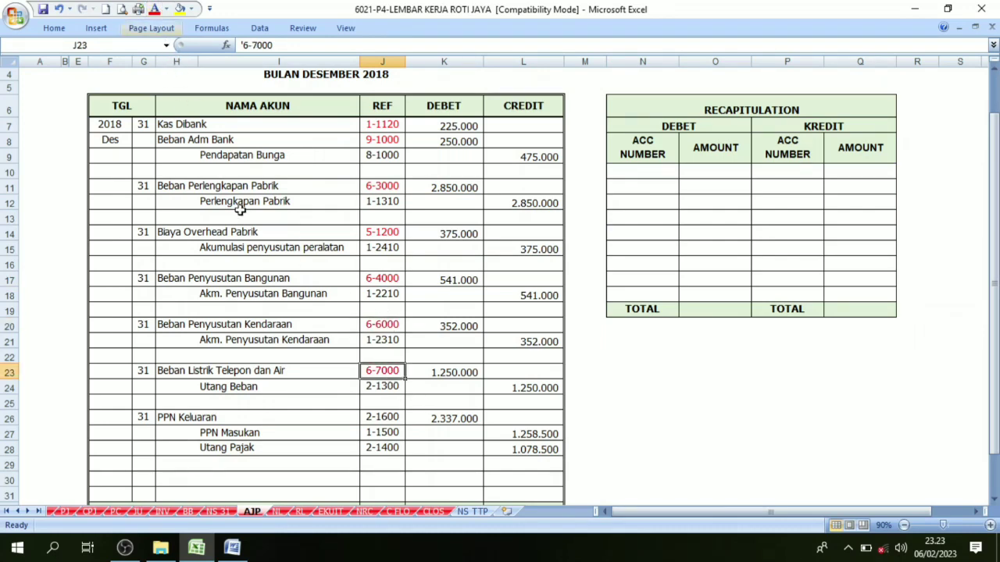
pyautogui.click(381, 418)
pyautogui.click(154, 9)
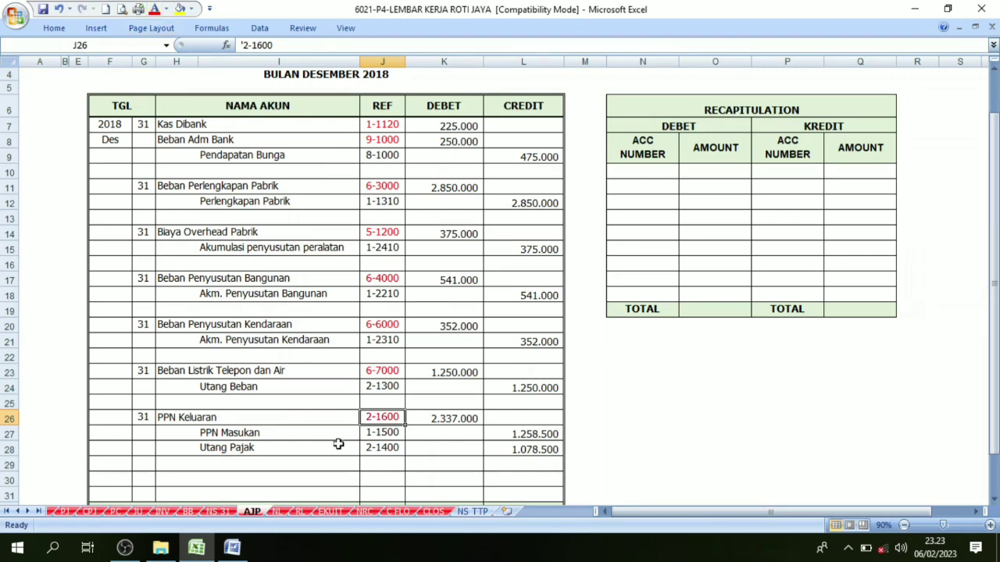
# Go through the red debit references in the REF column one by one, from J7 to J26, together with their debit amounts.
pyautogui.scroll(1, 428, 409)
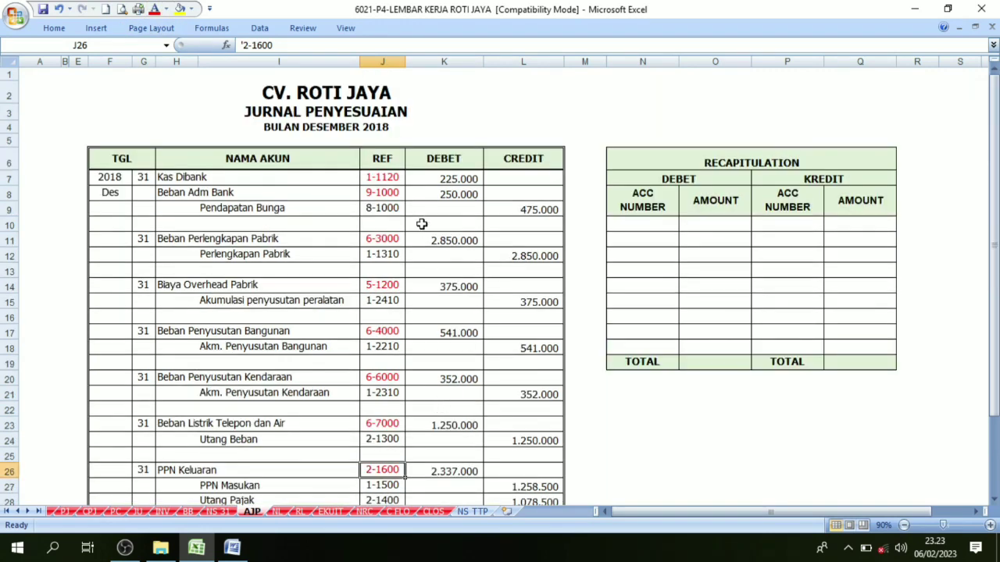
pyautogui.moveTo(391, 181); pyautogui.dragTo(449, 195)
pyautogui.click(436, 270)
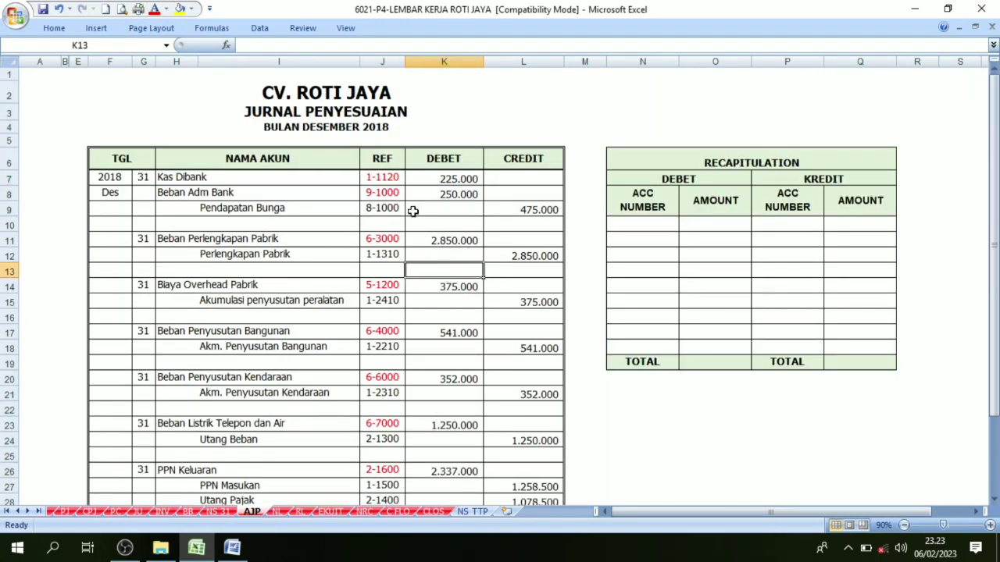
pyautogui.click(391, 178)
pyautogui.click(391, 193)
pyautogui.click(388, 239)
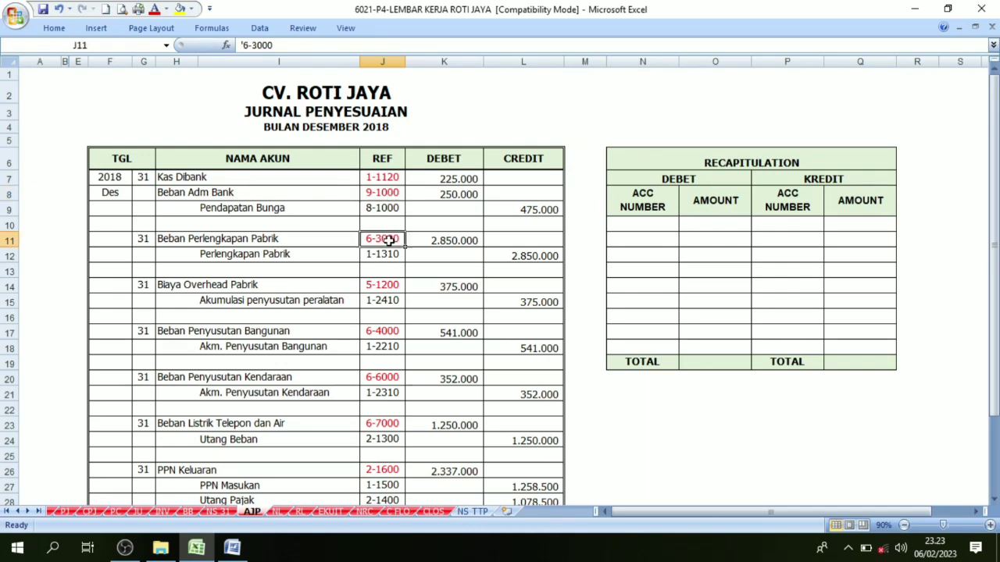
pyautogui.click(382, 286)
pyautogui.click(386, 331)
pyautogui.click(388, 378)
pyautogui.click(390, 424)
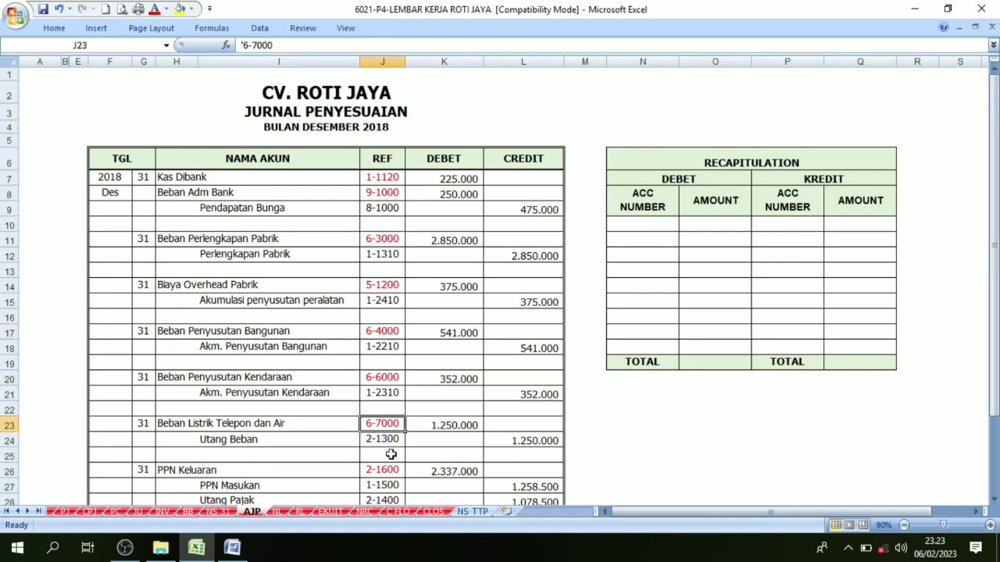
pyautogui.click(389, 470)
pyautogui.scroll(-2, 387, 453)
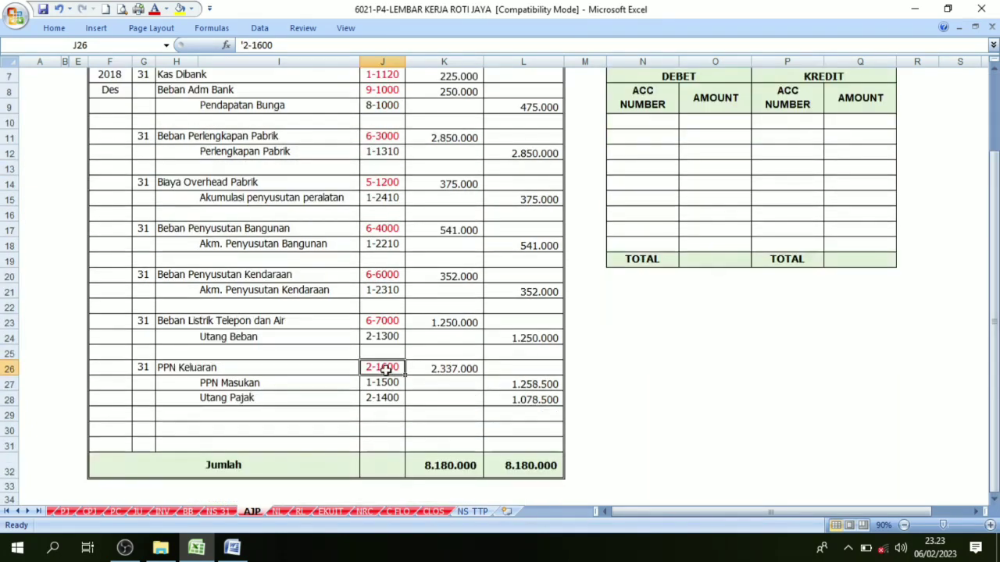
pyautogui.scroll(1, 385, 370)
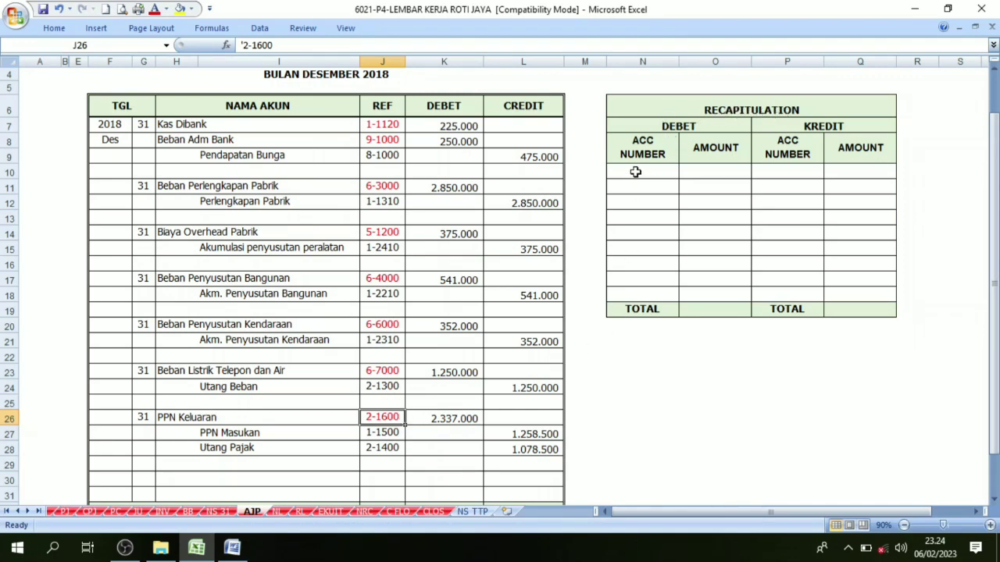
# Make the hidden debit account numbers of the Recapitulation in N10:N18 black and check their order from 1-1120 to 9-1000.
pyautogui.moveTo(633, 172); pyautogui.dragTo(634, 294)
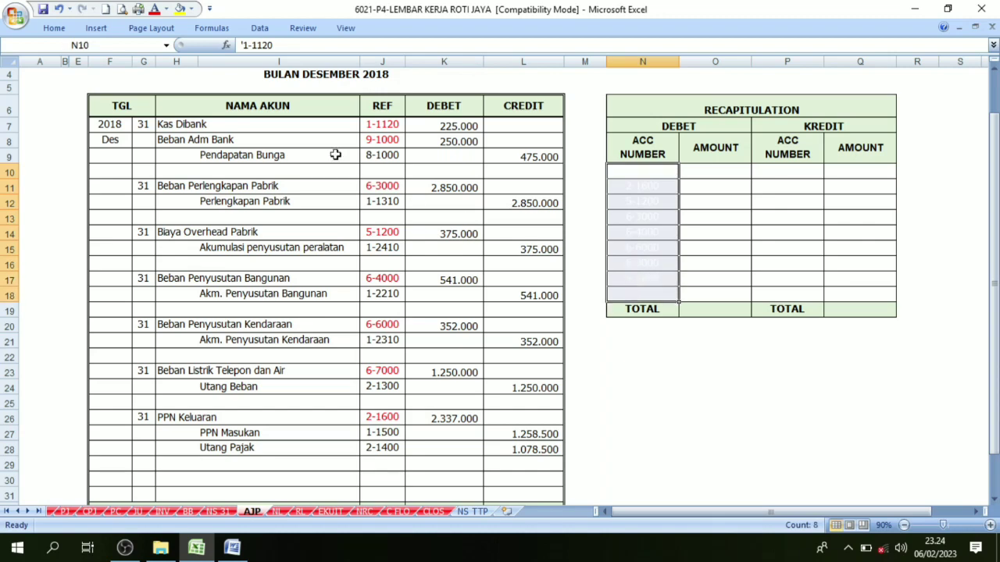
pyautogui.click(166, 10)
pyautogui.click(174, 28)
pyautogui.click(704, 351)
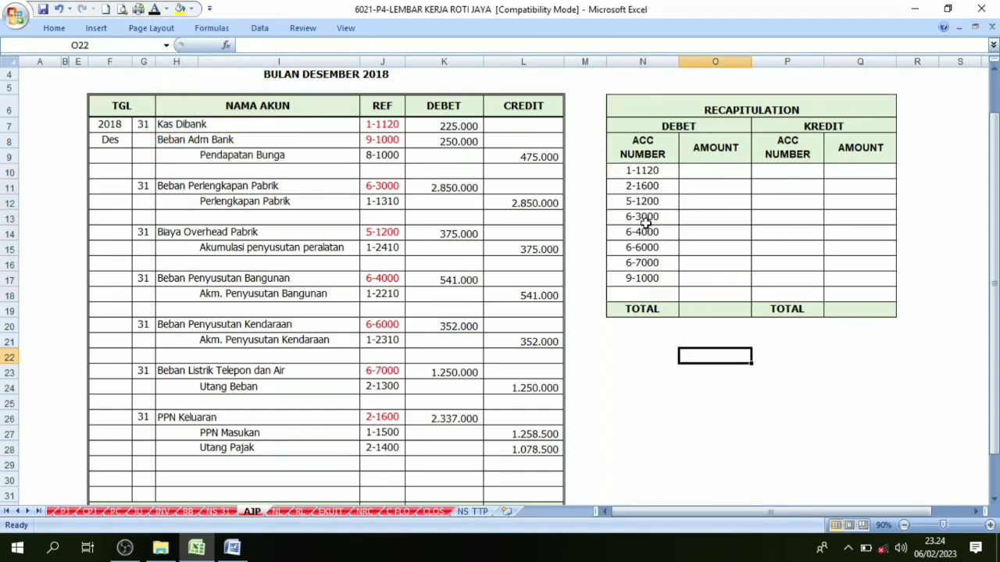
pyautogui.click(622, 171)
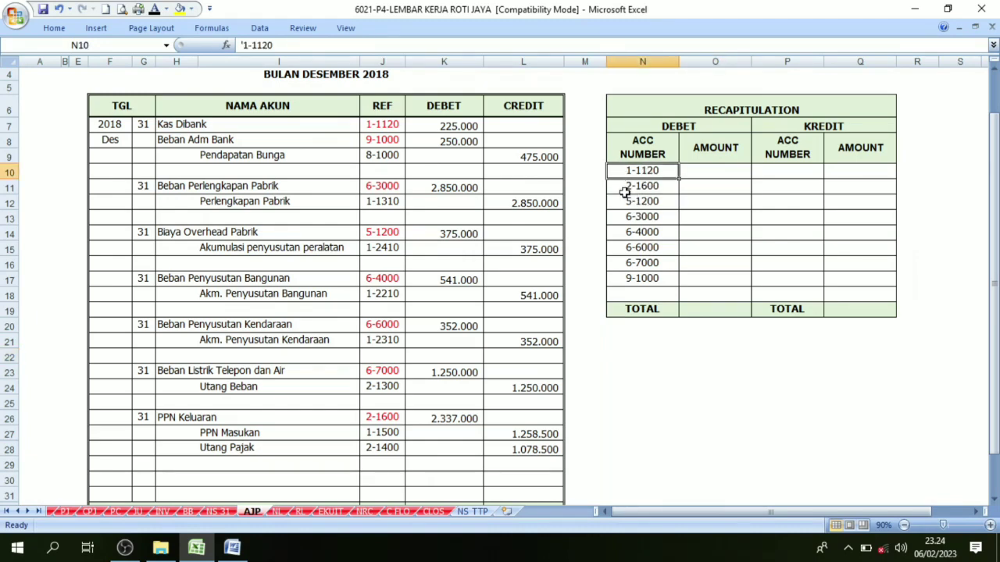
pyautogui.click(654, 281)
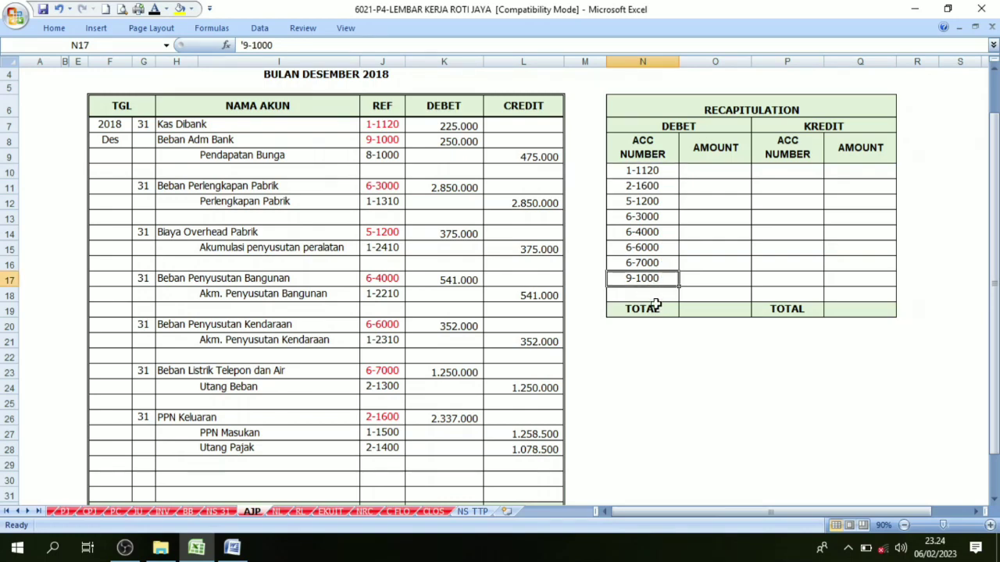
pyautogui.click(700, 297)
pyautogui.moveTo(652, 170); pyautogui.dragTo(654, 276)
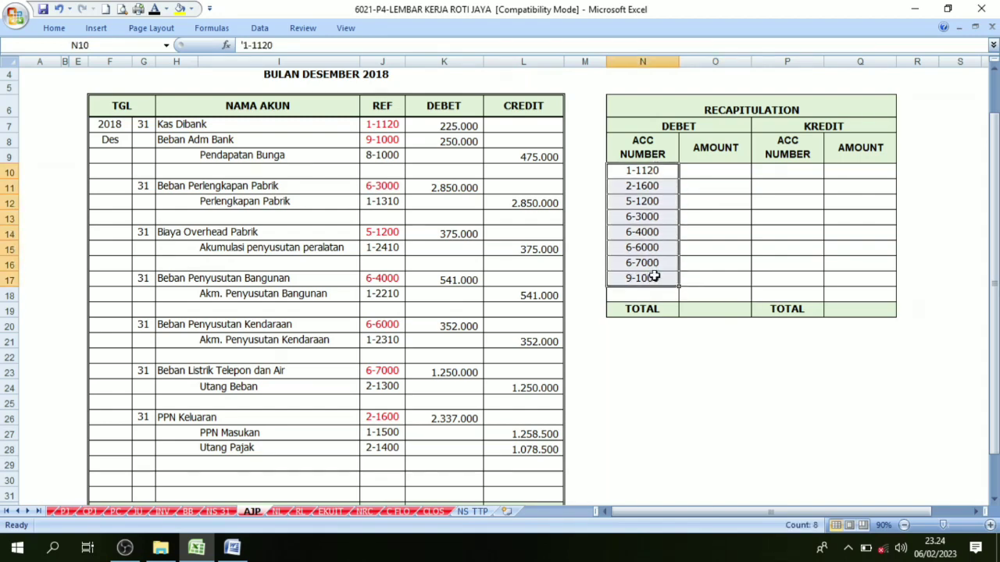
# Make the hidden debit amount of 225.000 for account 1-1120 in O10, linked to K7, black.
pyautogui.click(708, 176)
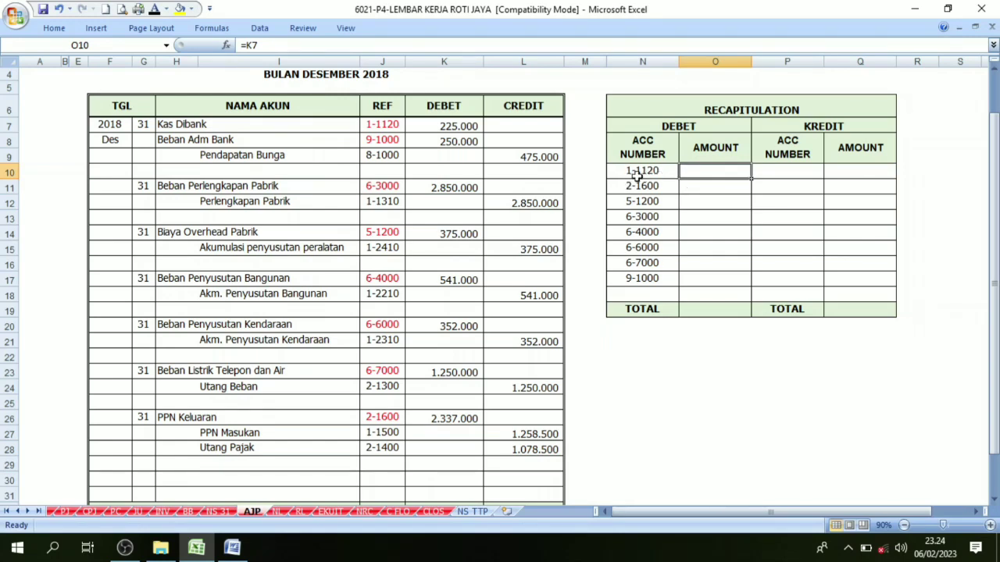
pyautogui.click(442, 130)
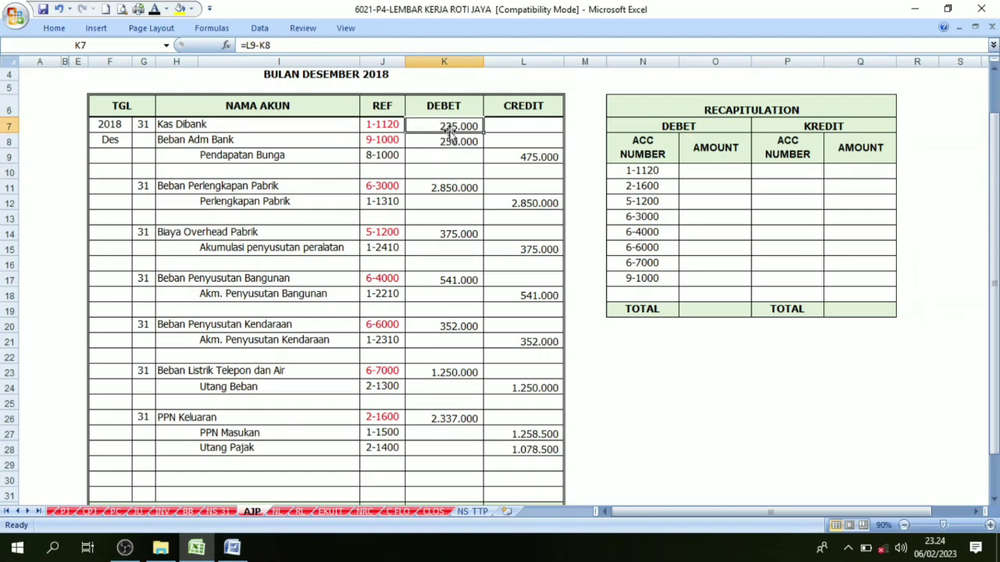
pyautogui.click(718, 181)
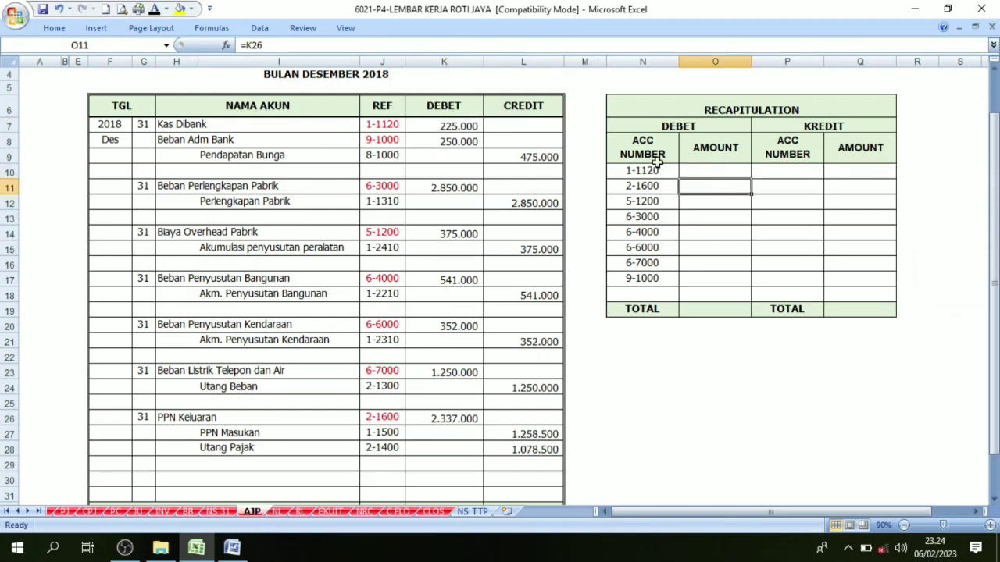
pyautogui.click(694, 170)
pyautogui.click(156, 12)
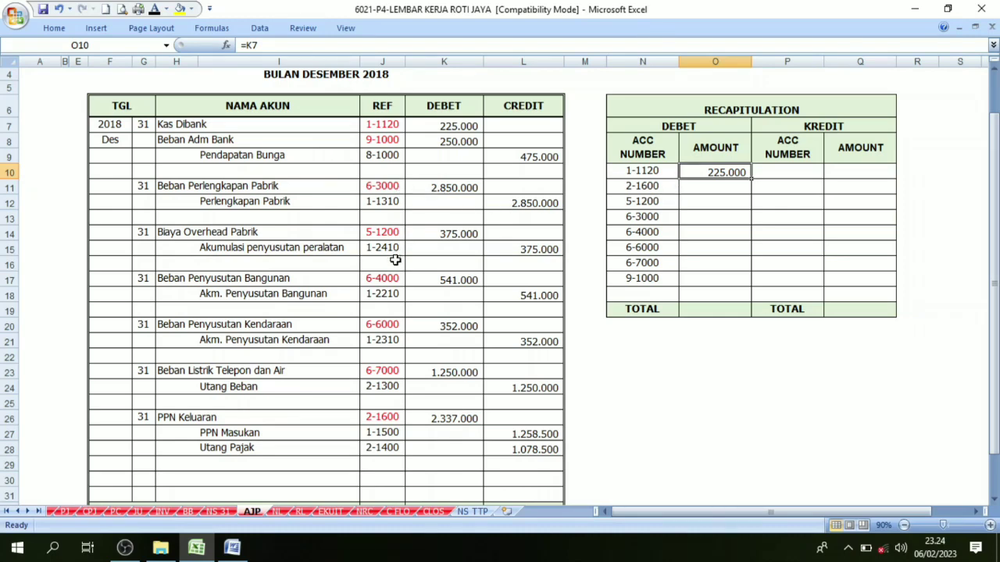
# Make the hidden debit amount of account 2-1600 in O11, linked to K26, black.
pyautogui.click(384, 416)
pyautogui.click(416, 418)
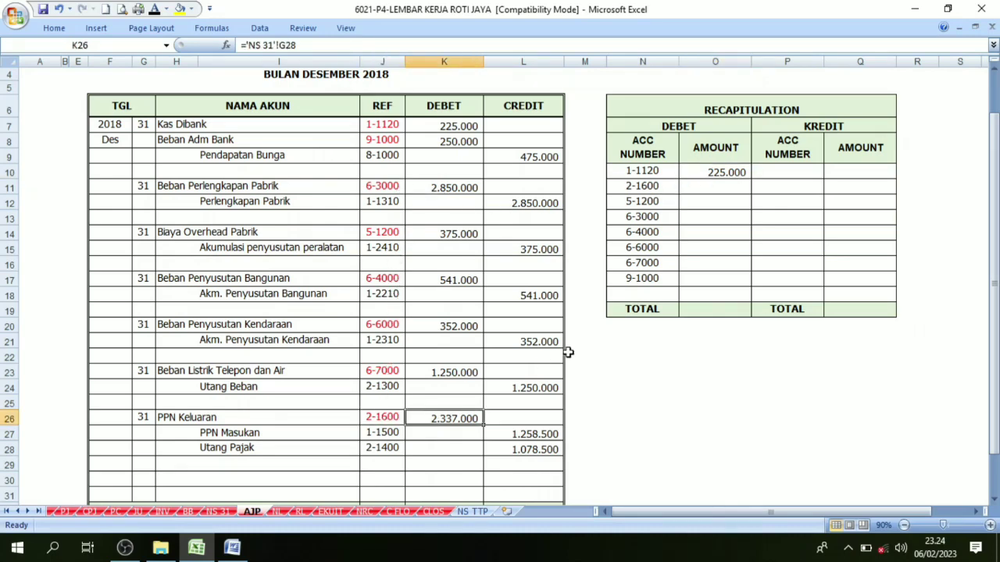
pyautogui.click(697, 187)
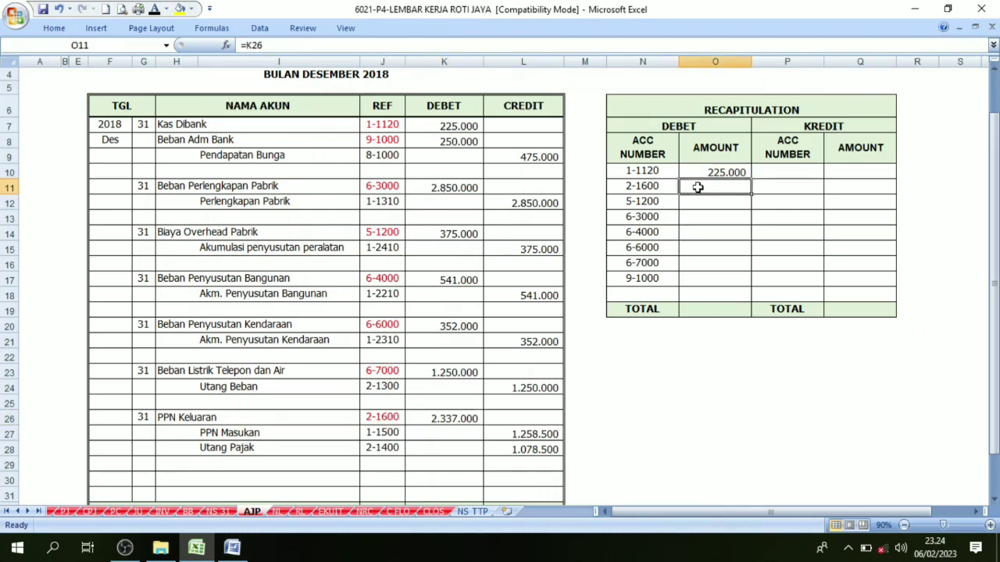
pyautogui.click(154, 8)
# Make the hidden debit amount of account 5-1200 in O12, linked to K14, black.
pyautogui.click(648, 202)
pyautogui.click(688, 201)
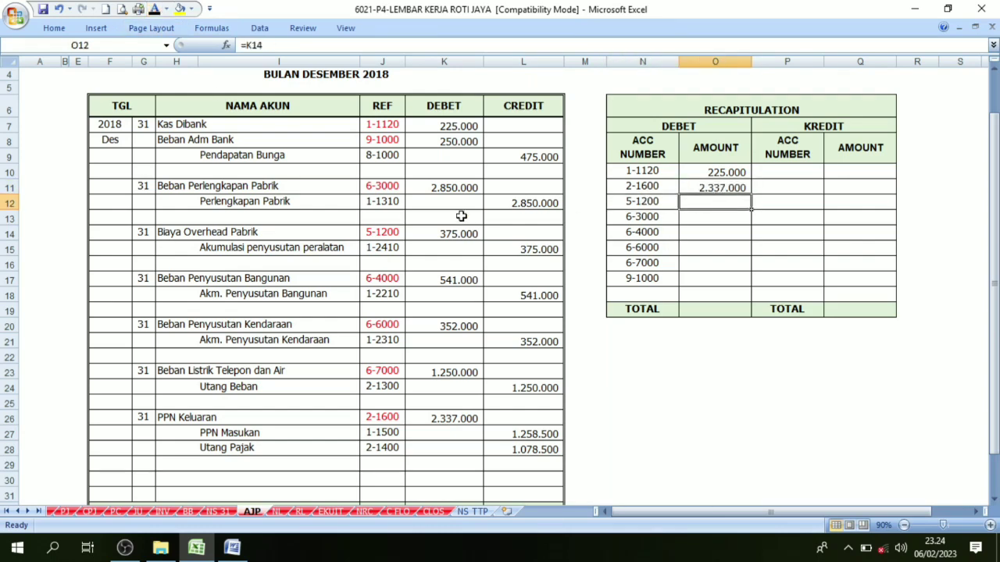
pyautogui.click(410, 234)
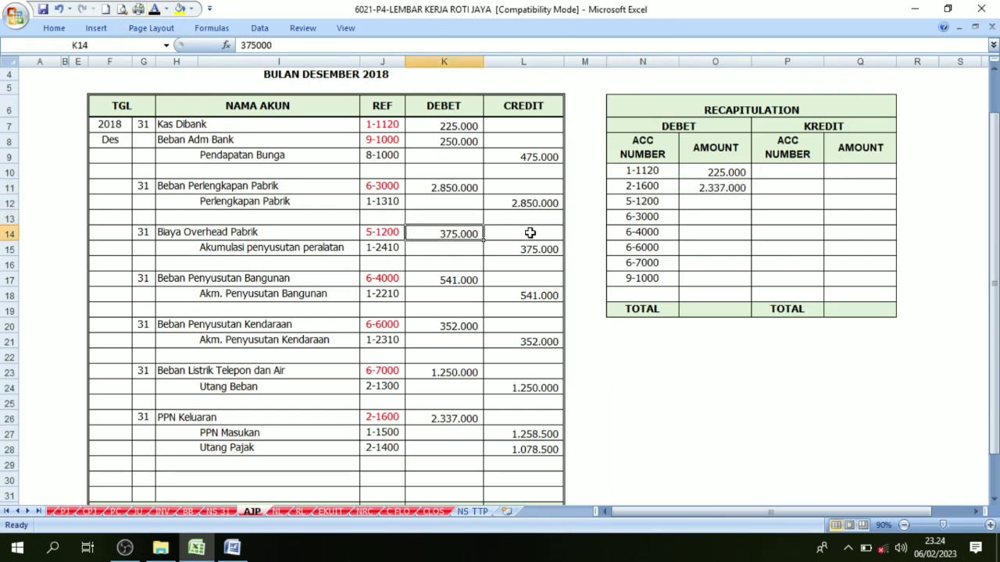
pyautogui.click(703, 204)
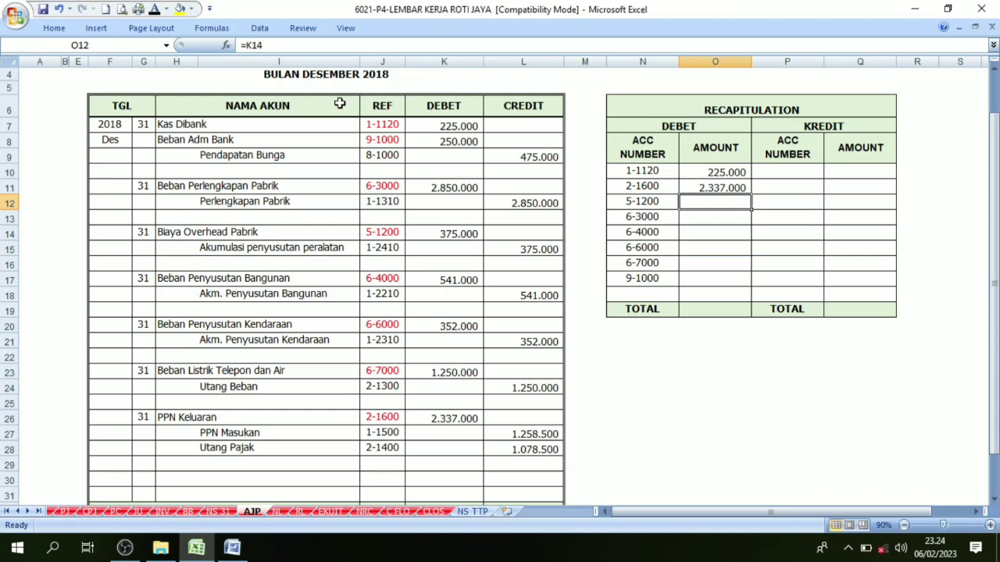
pyautogui.click(154, 9)
# Make the hidden debit amount of account 6-3000 in O13, linked to K11, black.
pyautogui.click(680, 224)
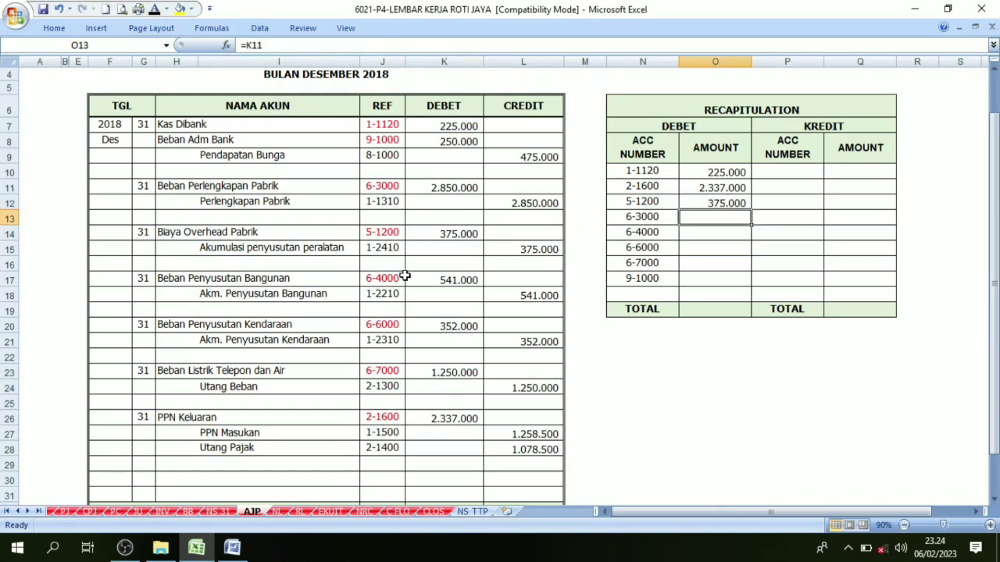
pyautogui.click(395, 188)
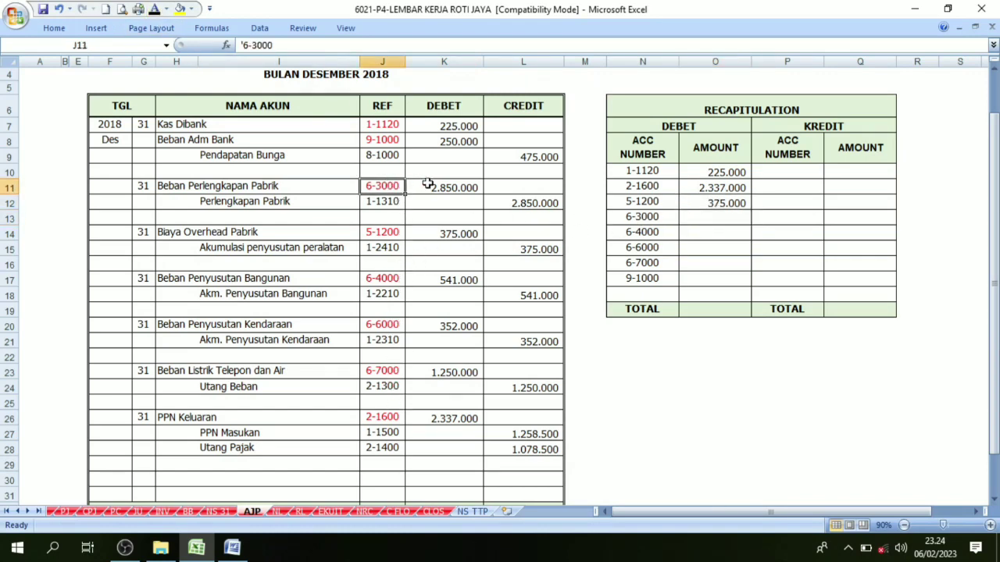
pyautogui.click(432, 187)
pyautogui.click(706, 215)
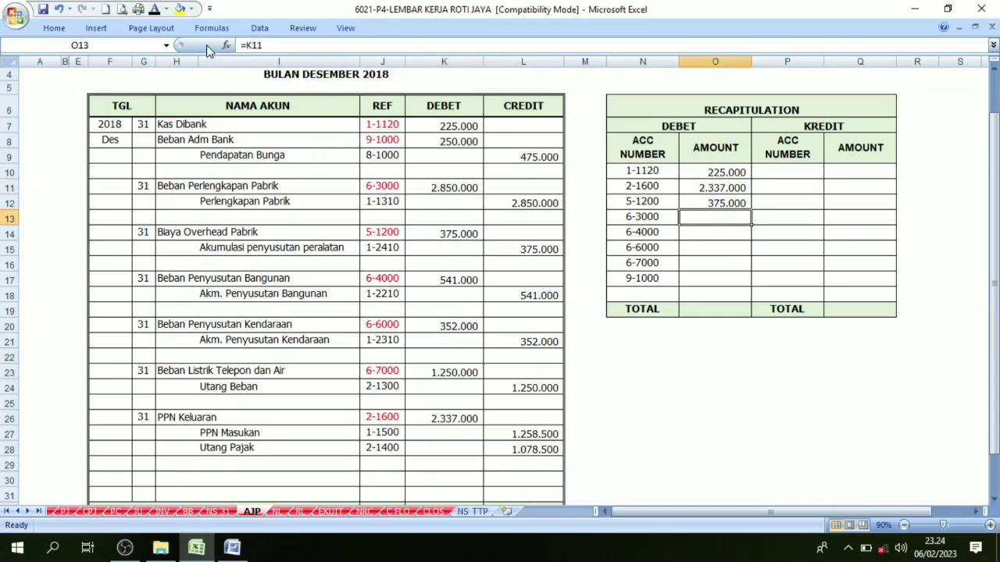
pyautogui.click(206, 46)
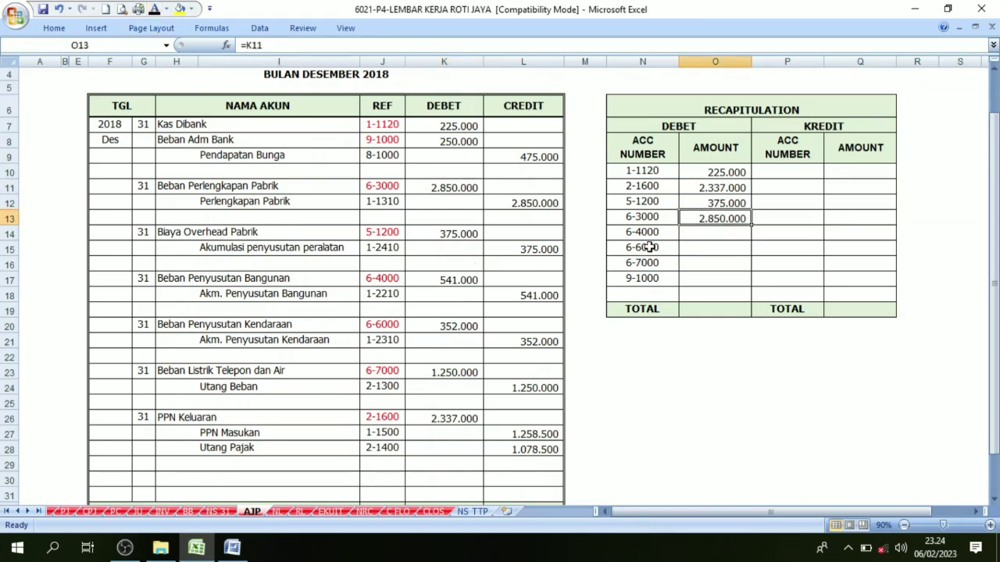
# Make the hidden debit amount in O14, linked to K17, and the remaining debit amounts in O15:O17 black.
pyautogui.click(383, 279)
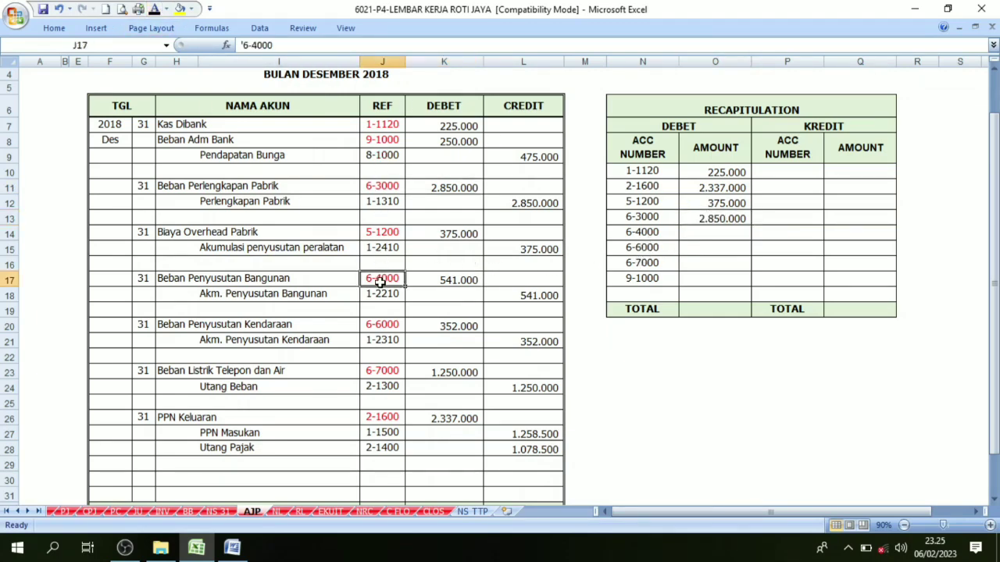
pyautogui.click(453, 281)
pyautogui.click(725, 234)
pyautogui.click(206, 45)
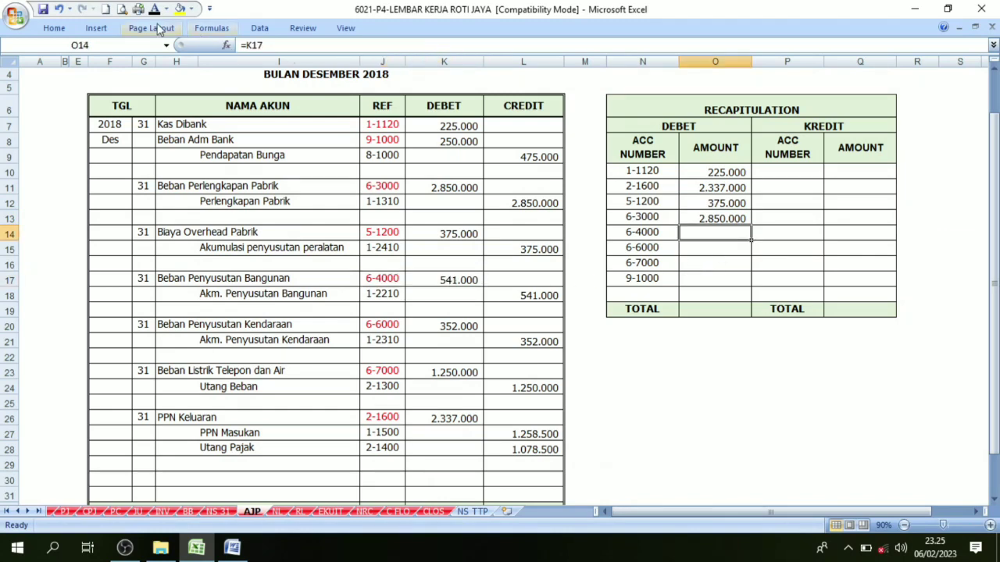
pyautogui.moveTo(720, 247); pyautogui.dragTo(721, 276)
pyautogui.click(155, 9)
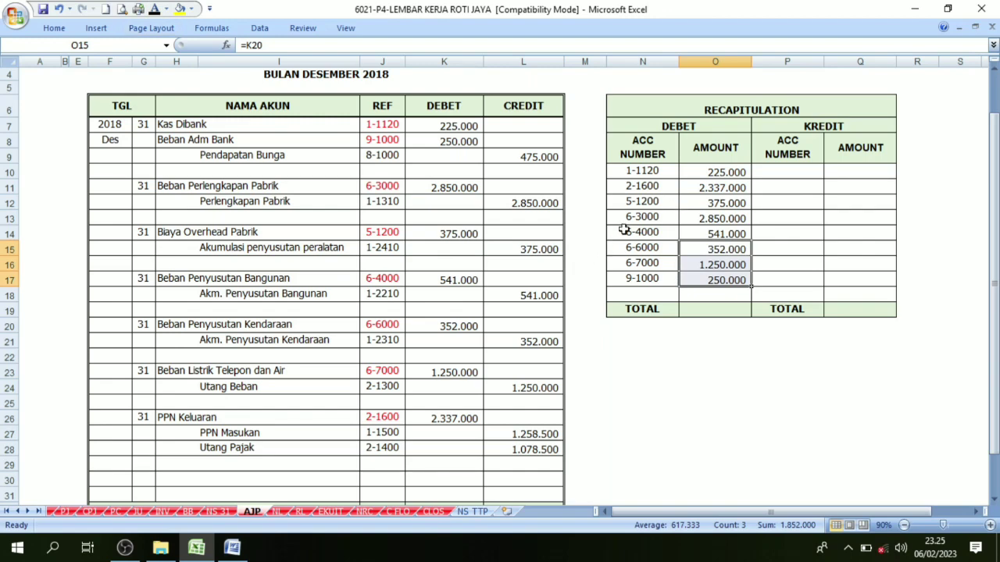
# Make the hidden debit total of the Recapitulation in O19 black and compare it with the journal's debit total in K32.
pyautogui.click(703, 306)
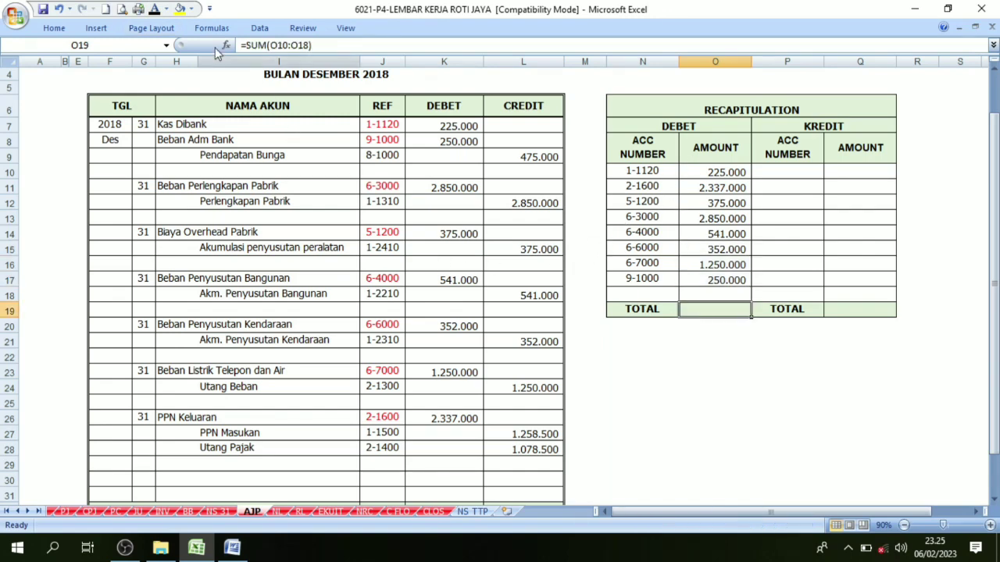
pyautogui.click(154, 9)
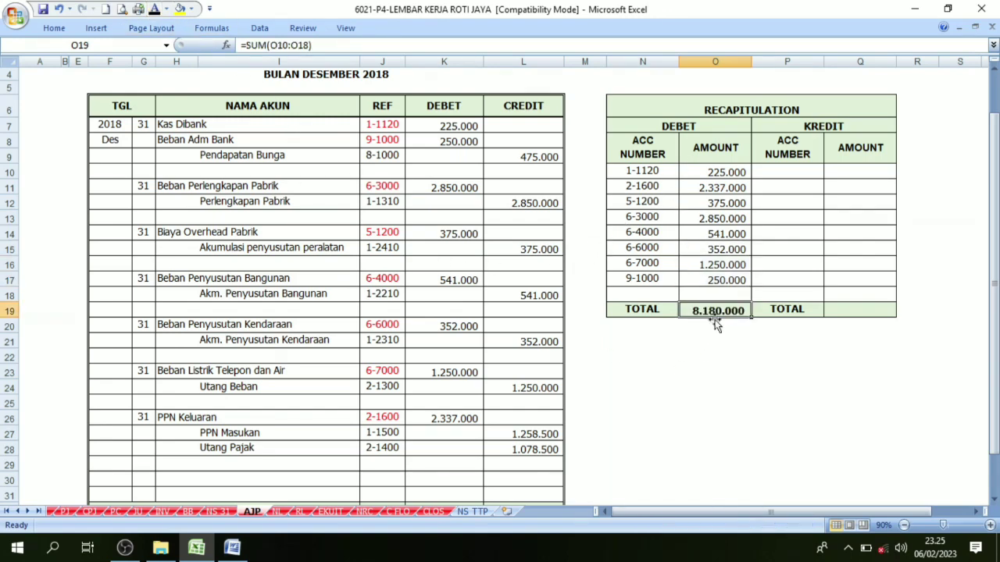
pyautogui.scroll(-2, 703, 320)
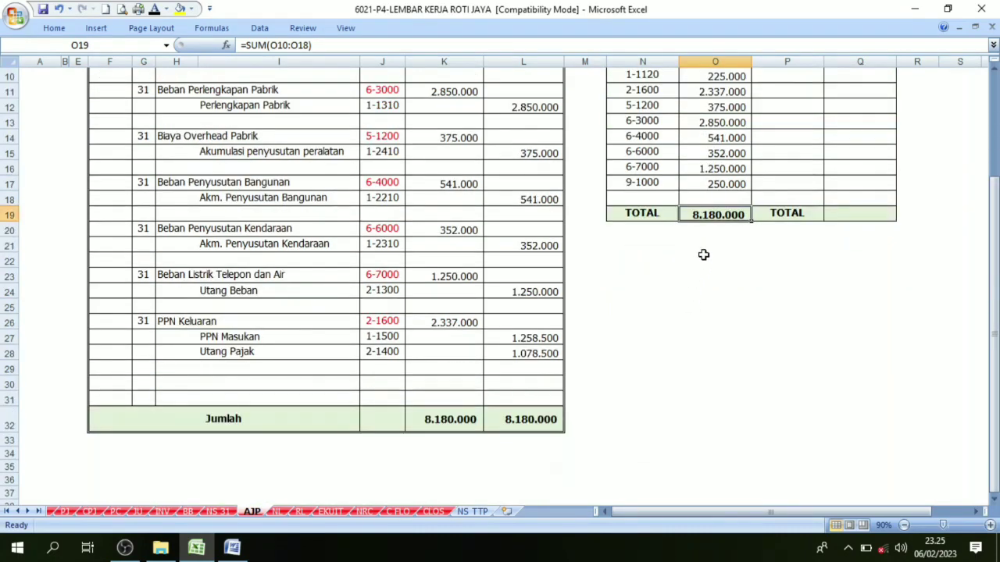
pyautogui.click(447, 419)
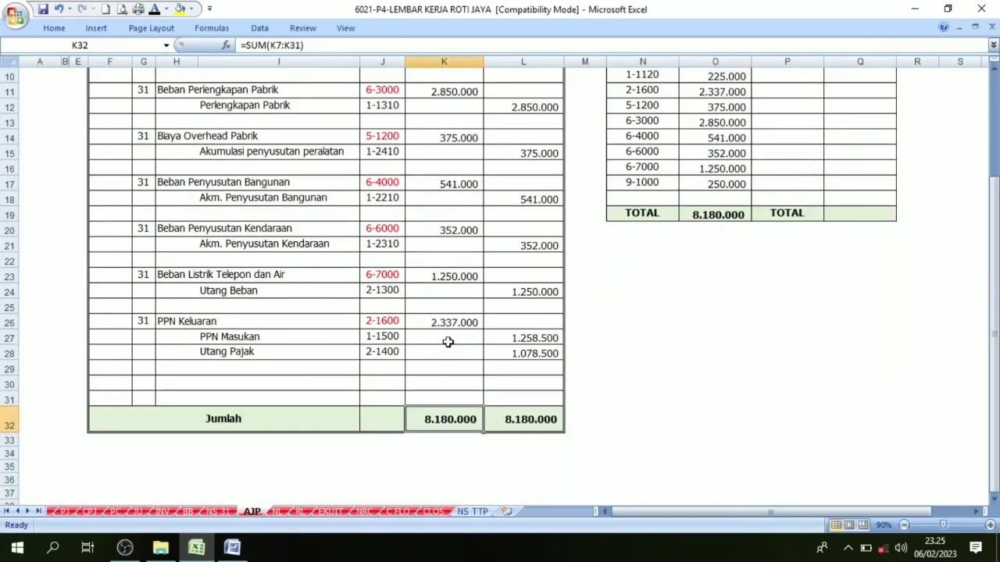
pyautogui.scroll(3, 673, 399)
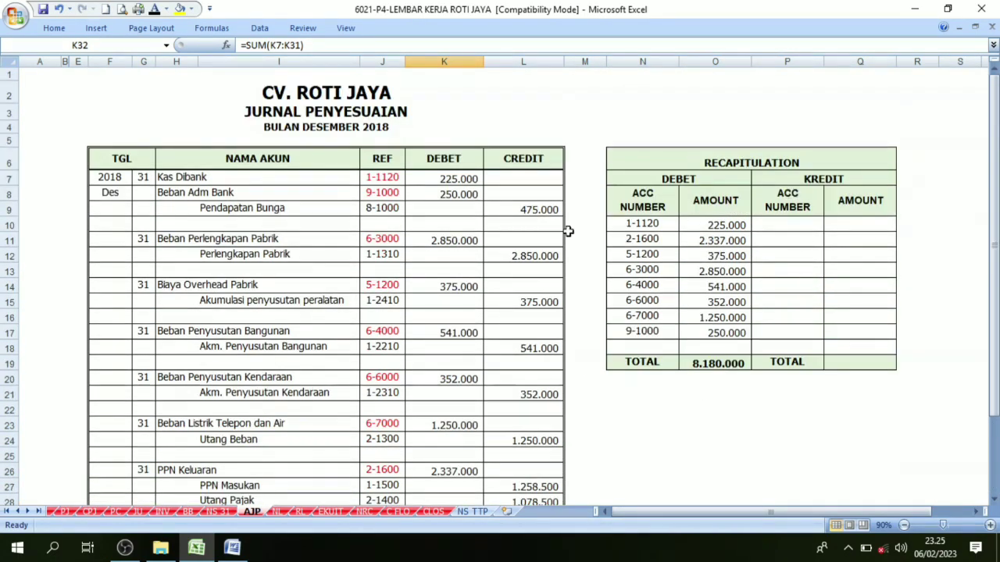
# Go through the black credit references in the REF column one by one, from J9 to J28.
pyautogui.click(375, 207)
pyautogui.click(382, 253)
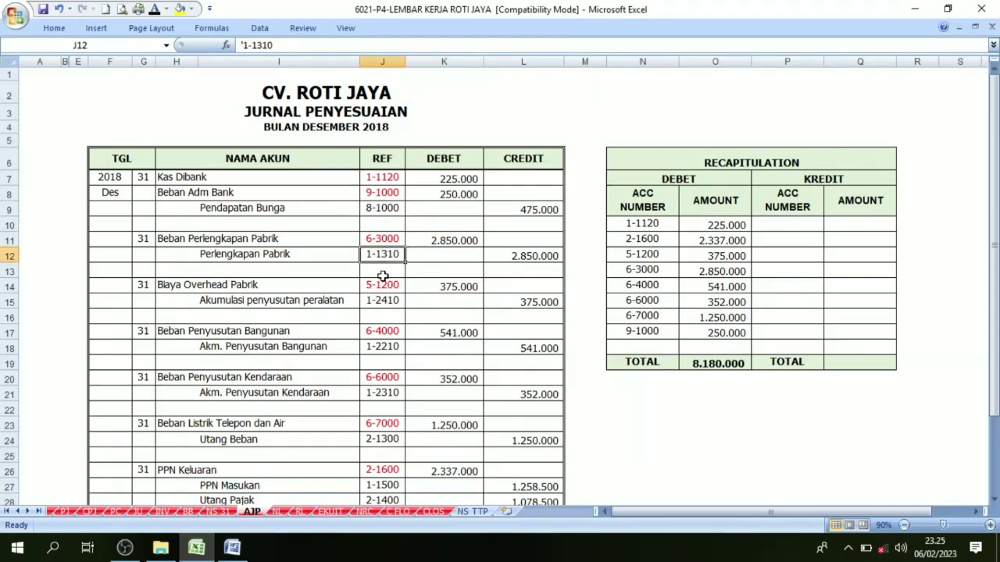
pyautogui.click(383, 296)
pyautogui.click(384, 346)
pyautogui.click(385, 393)
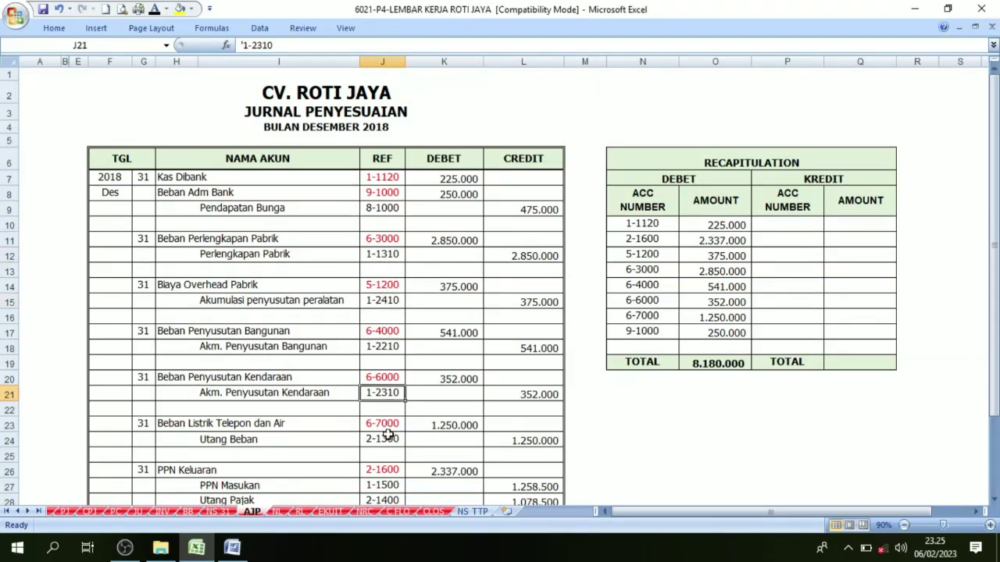
pyautogui.click(388, 439)
pyautogui.click(390, 485)
pyautogui.scroll(-1, 390, 484)
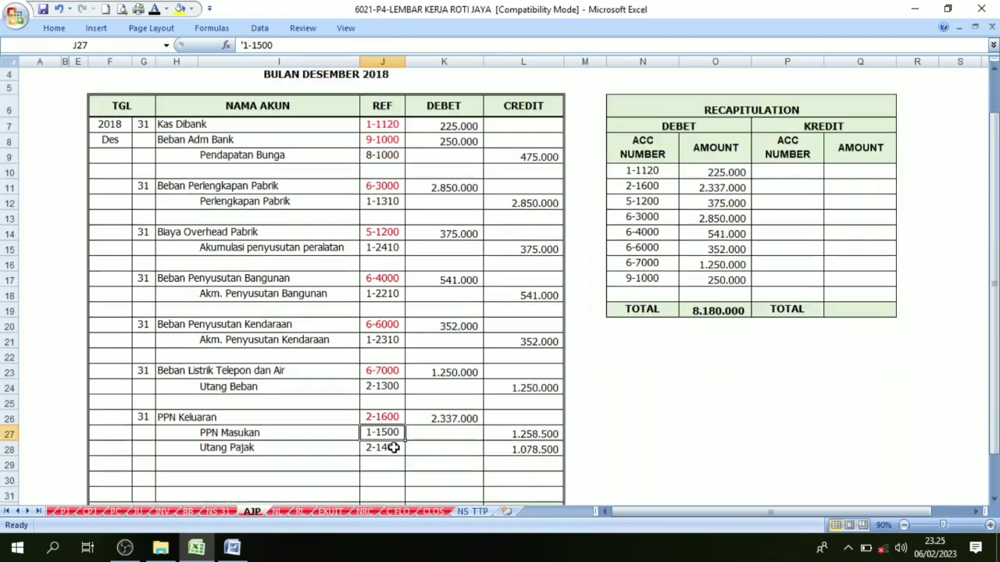
pyautogui.click(390, 446)
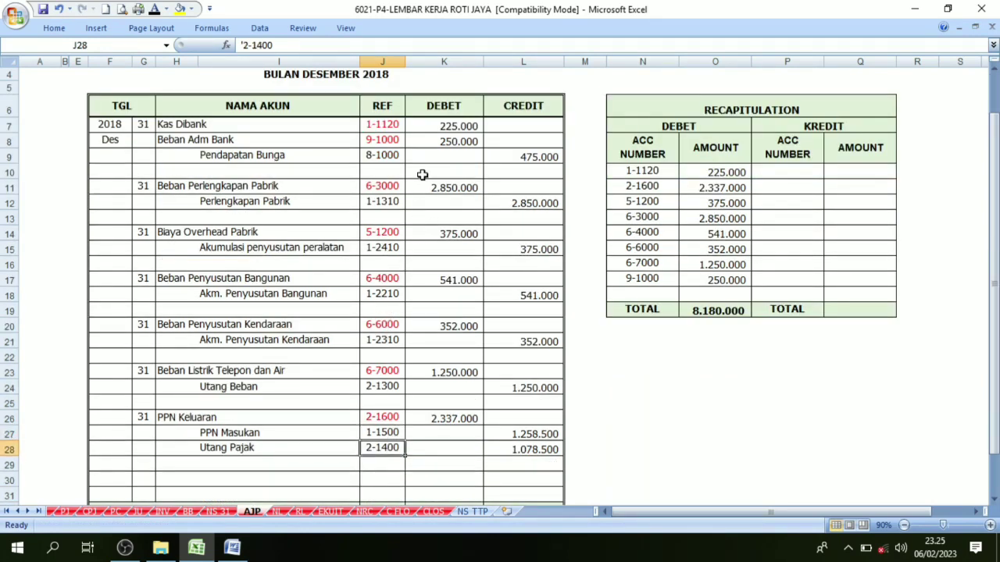
# Make the hidden credit account numbers of the Recapitulation in P10:P18 black.
pyautogui.moveTo(782, 175); pyautogui.dragTo(775, 289)
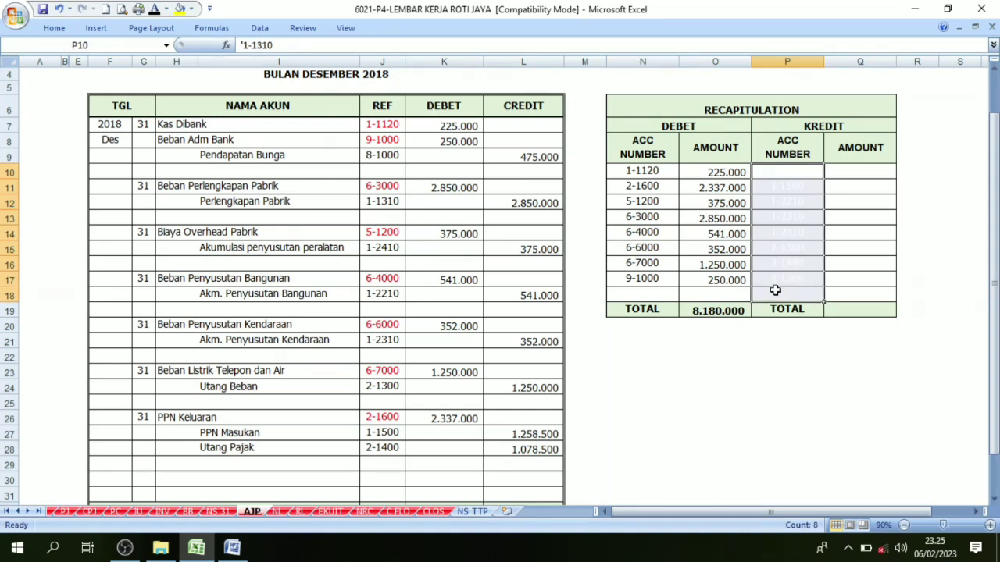
pyautogui.click(154, 9)
pyautogui.click(755, 235)
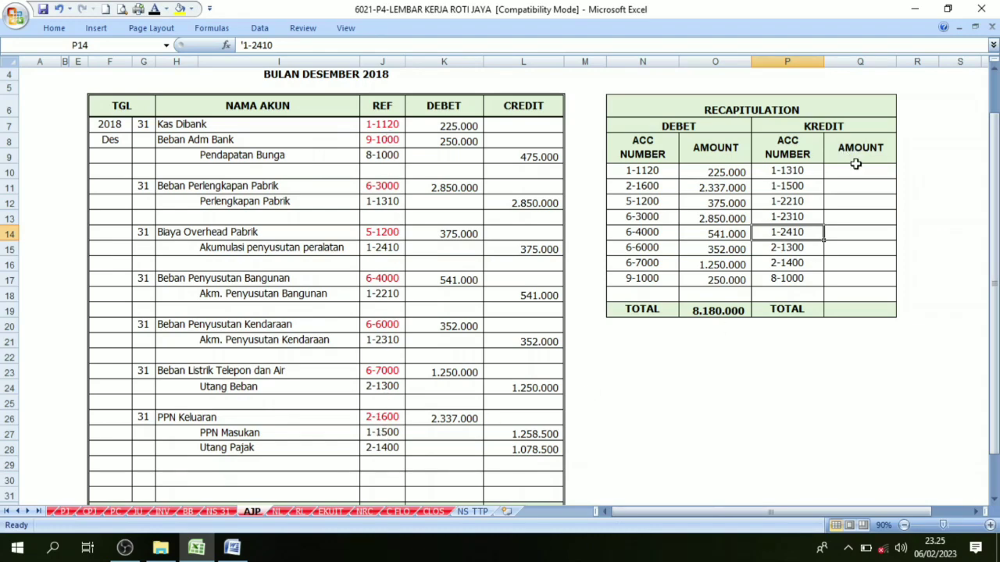
# Make the hidden credit amount of account 1-1310 in Q10, linked to L12, black.
pyautogui.click(711, 170)
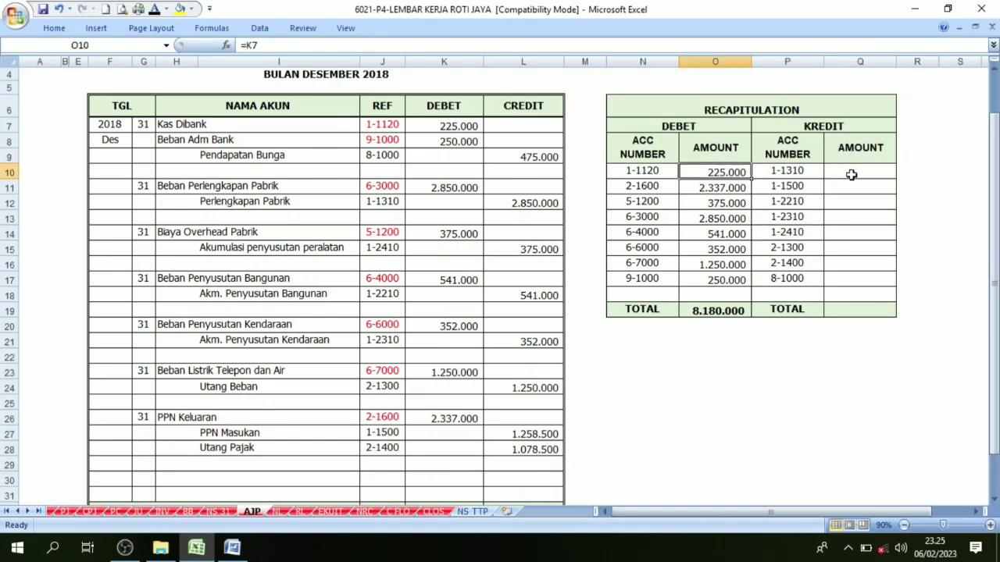
pyautogui.click(850, 172)
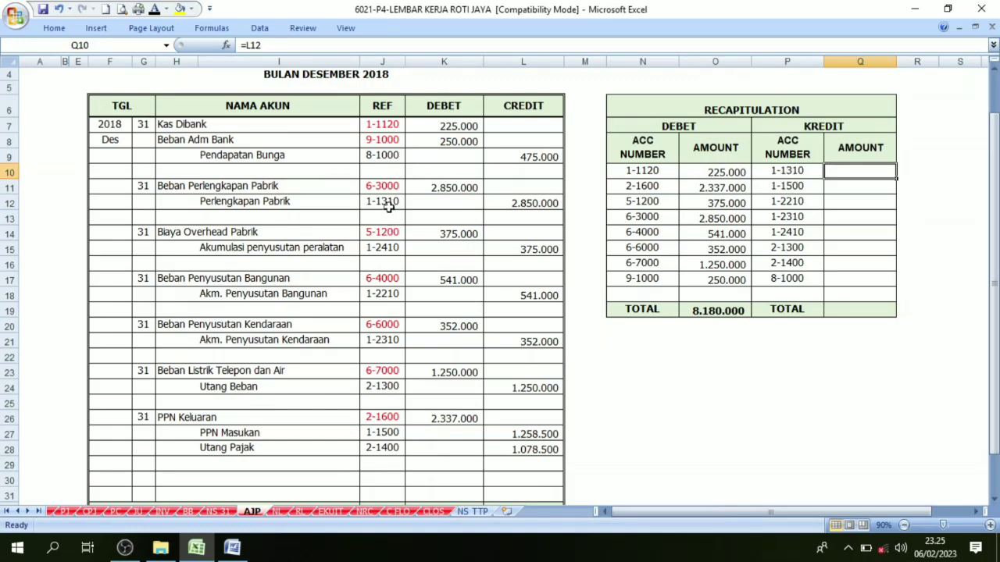
pyautogui.click(388, 206)
pyautogui.click(502, 205)
pyautogui.click(844, 172)
pyautogui.click(155, 14)
# Make the remaining credit amounts in Q11:Q17 and the credit total in Q19 black, and compare the total with O19.
pyautogui.moveTo(781, 187); pyautogui.dragTo(787, 271)
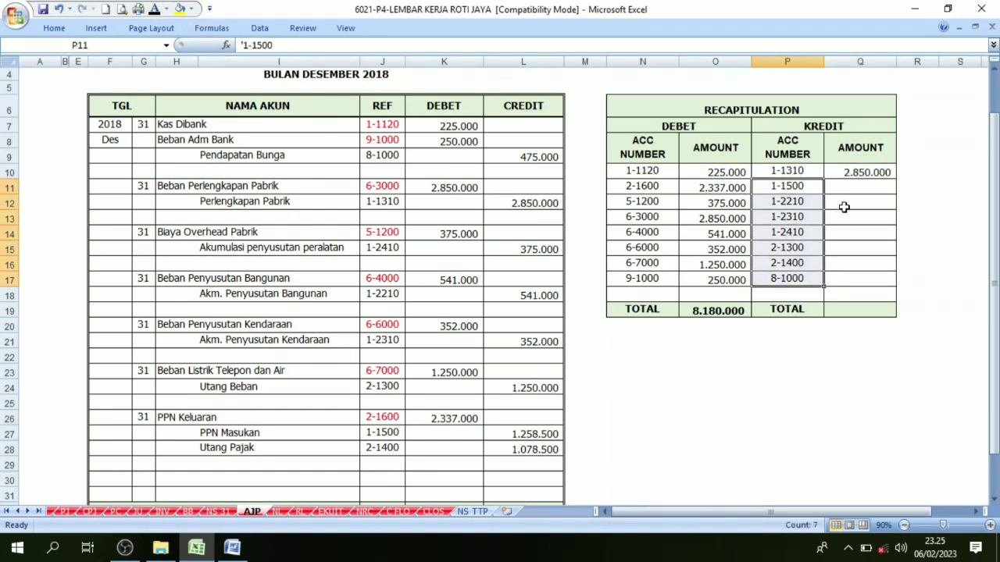
pyautogui.moveTo(844, 187); pyautogui.dragTo(846, 271)
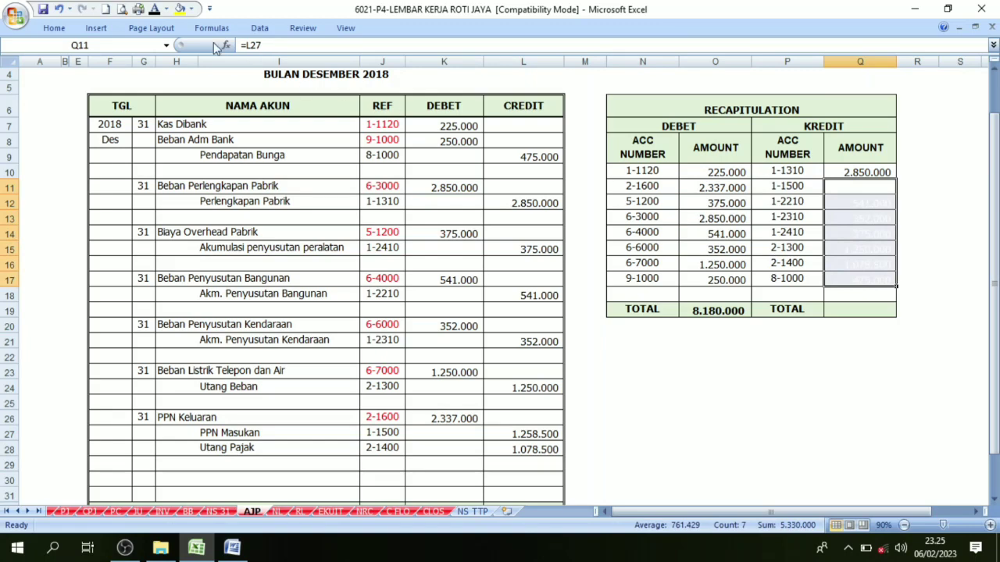
pyautogui.click(863, 315)
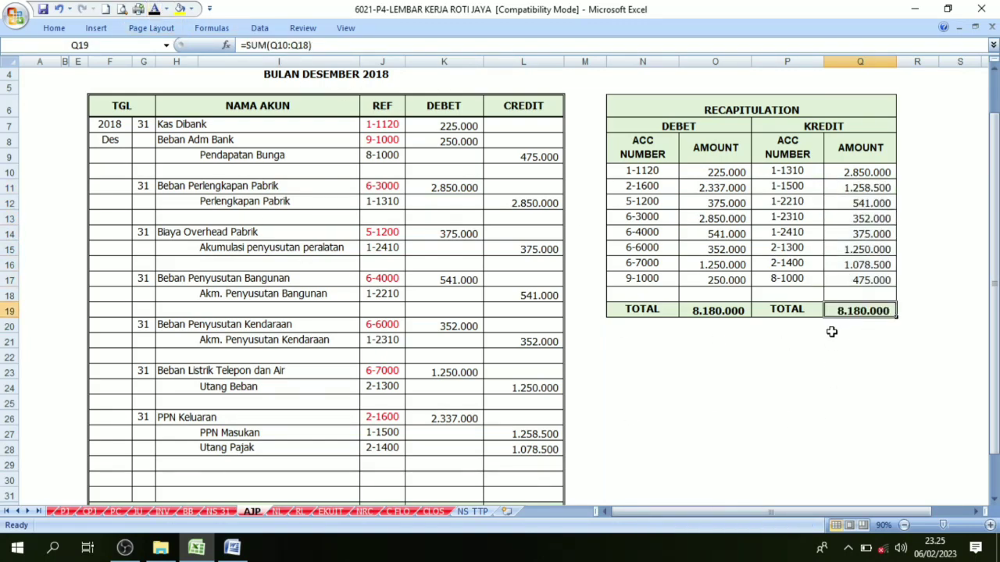
pyautogui.click(676, 310)
pyautogui.click(848, 313)
pyautogui.click(734, 310)
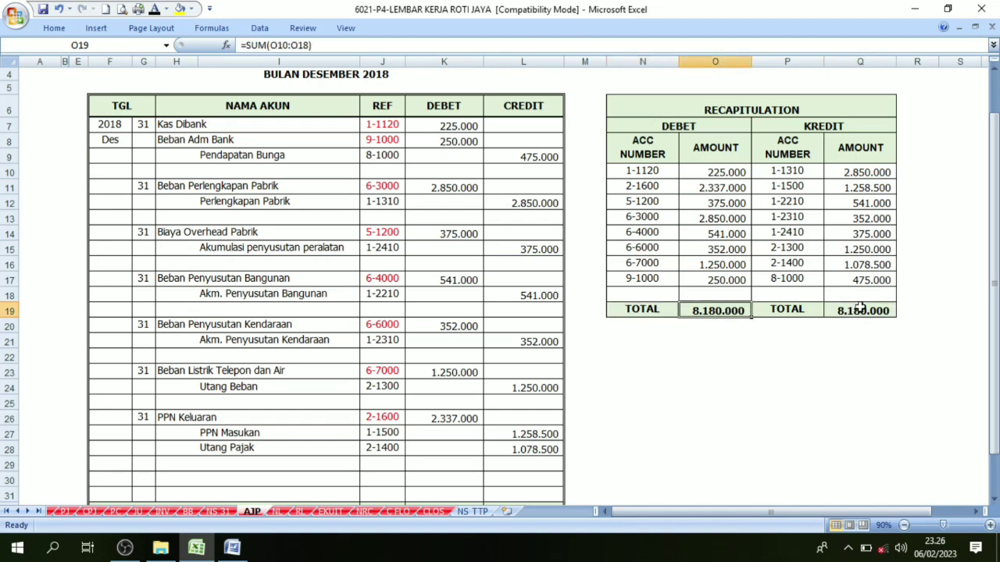
pyautogui.click(860, 309)
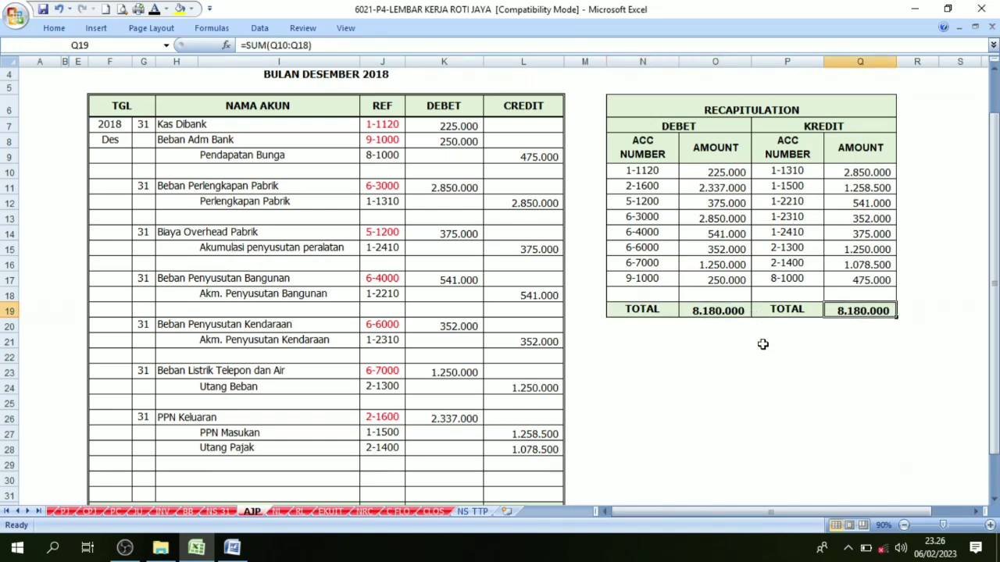
# Review the Recapitulation's debit account numbers in N10:N17 and credit account numbers in P10:P17, and open the BB general ledger sheet.
pyautogui.scroll(1, 586, 249)
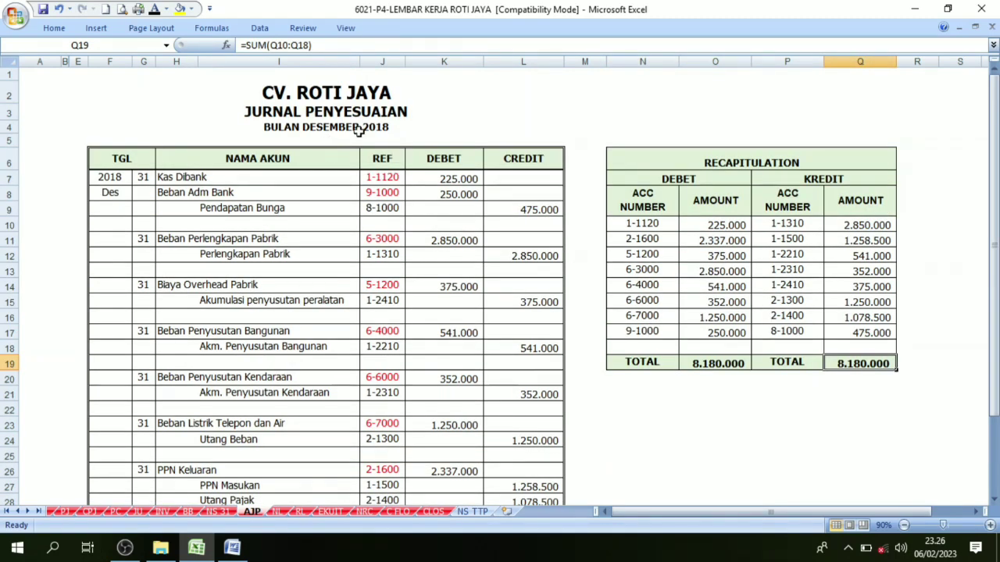
pyautogui.click(772, 162)
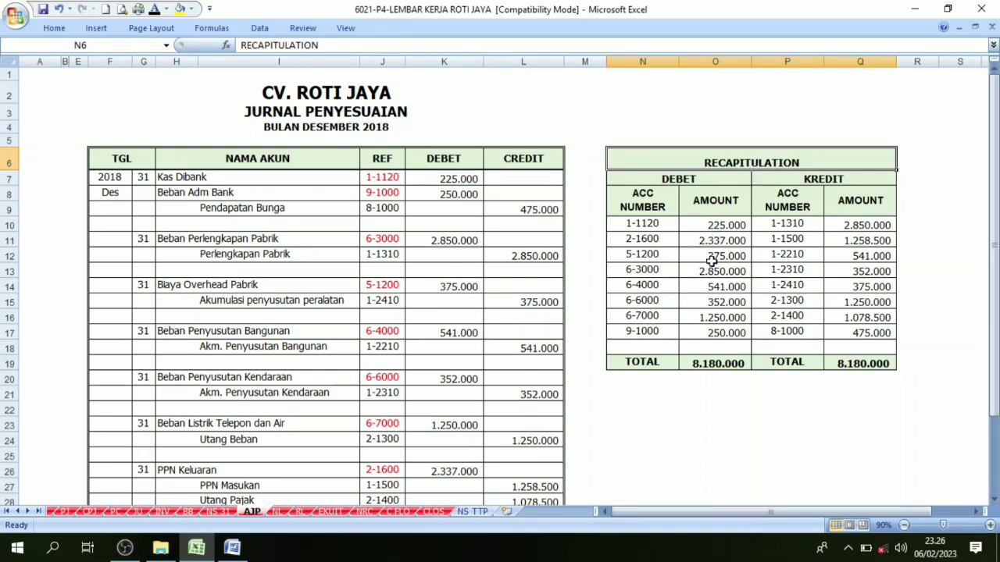
pyautogui.moveTo(636, 223); pyautogui.dragTo(646, 333)
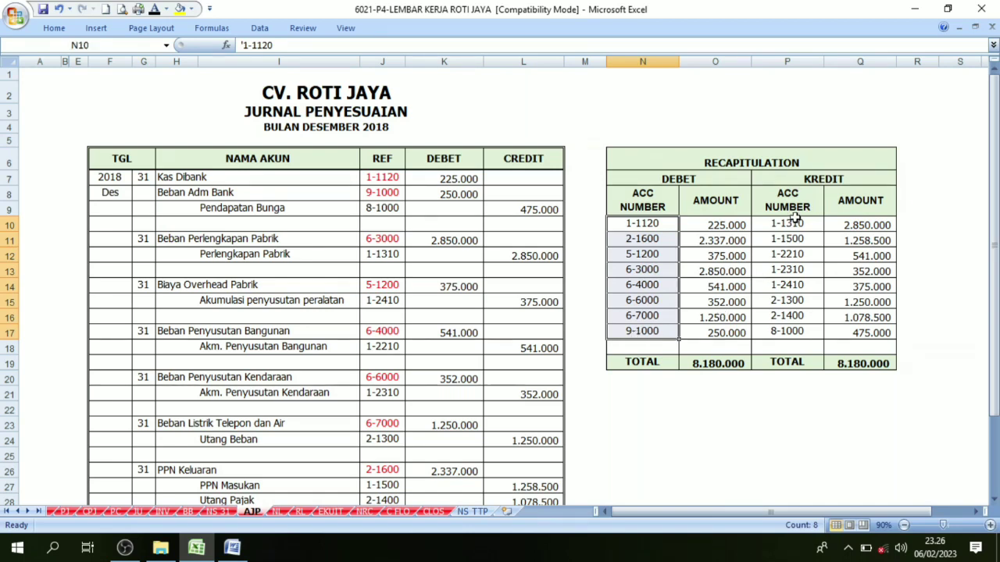
pyautogui.moveTo(795, 220); pyautogui.dragTo(786, 333)
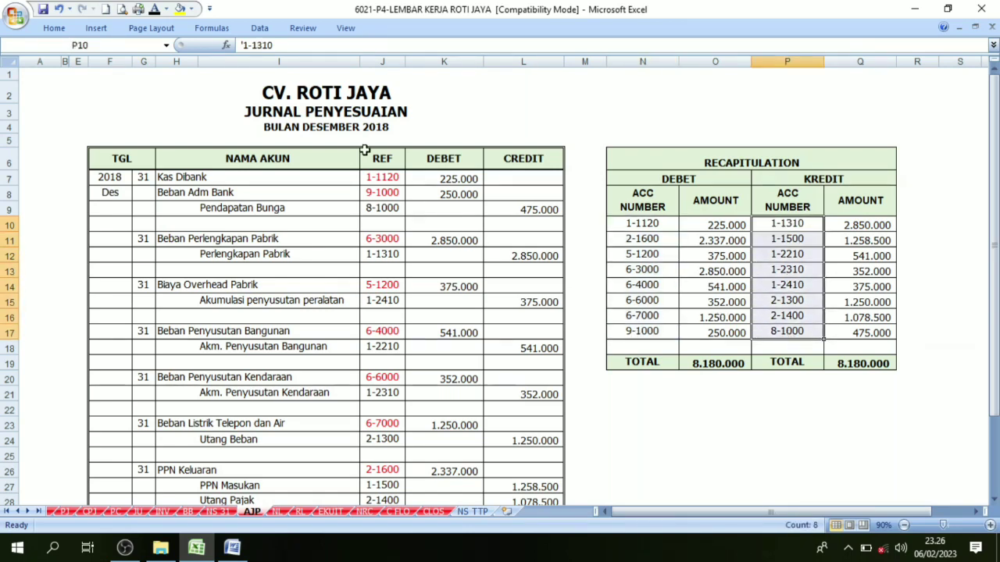
pyautogui.click(348, 109)
pyautogui.moveTo(638, 225); pyautogui.dragTo(639, 331)
pyautogui.moveTo(791, 223); pyautogui.dragTo(778, 333)
pyautogui.click(295, 382)
pyautogui.click(187, 512)
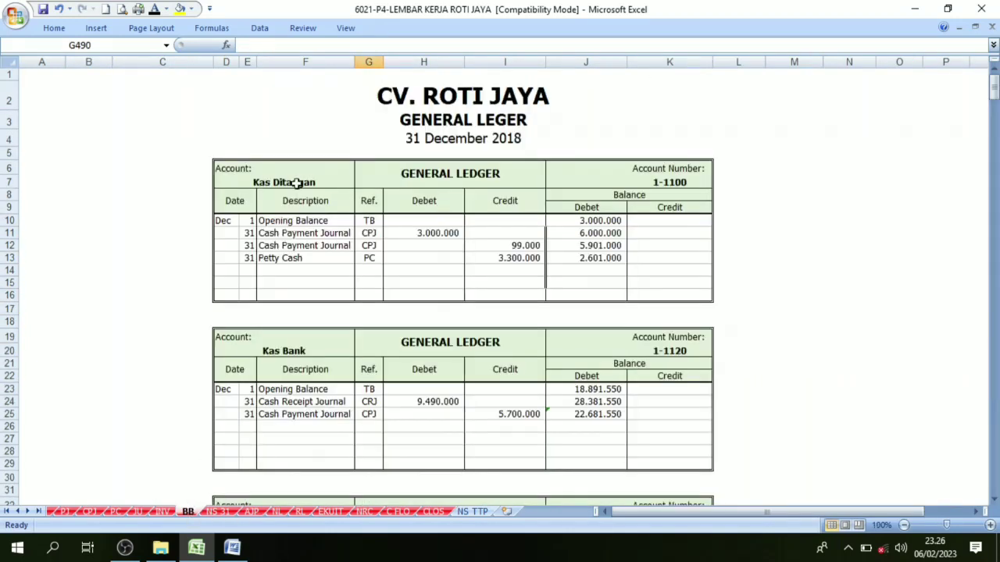
# Review the Recapitulation's debit account numbers in N10:N17 of the AJP sheet and match 1-1120 to the Kas Bank ledger on the BB sheet.
pyautogui.click(249, 512)
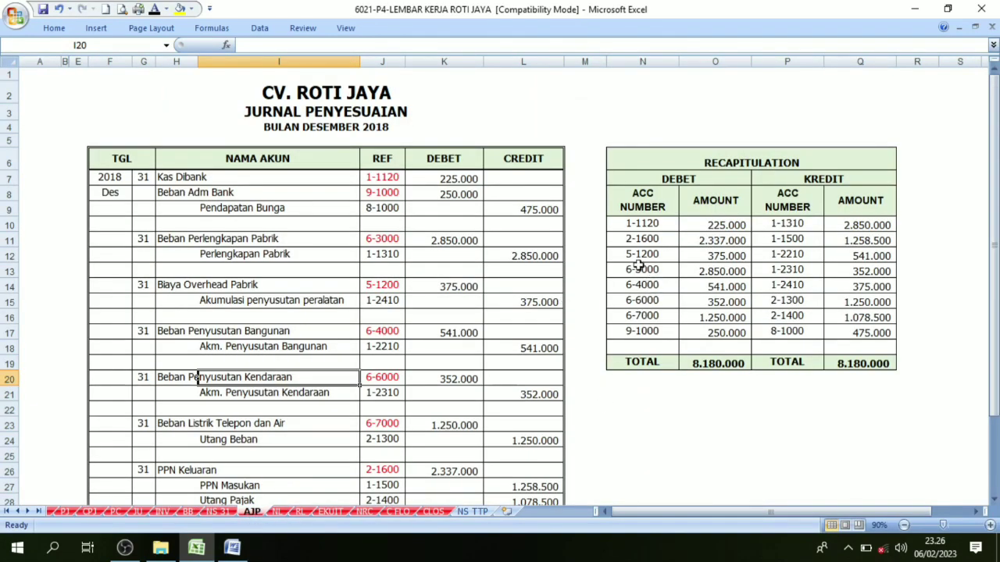
pyautogui.click(834, 175)
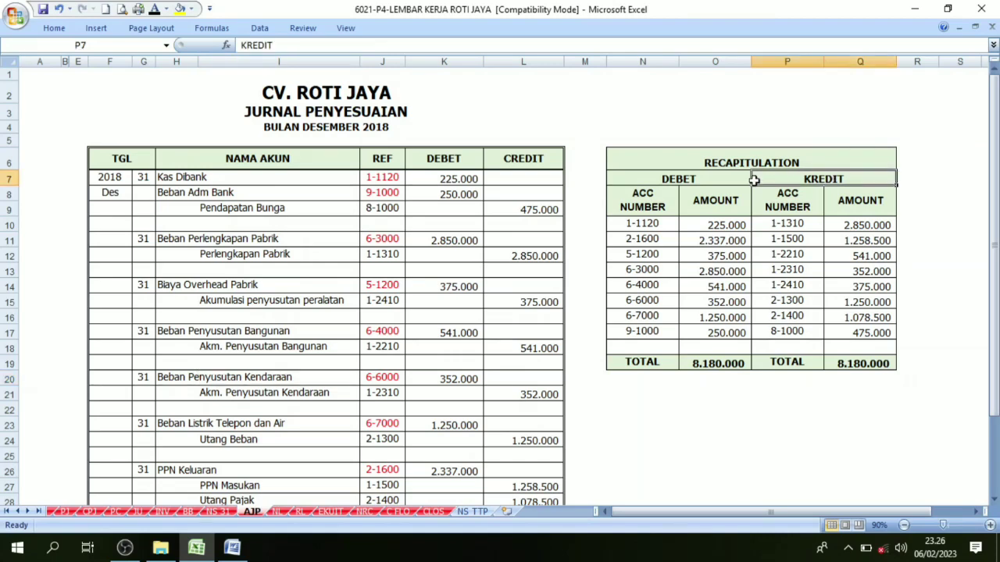
pyautogui.click(678, 180)
pyautogui.moveTo(645, 222); pyautogui.dragTo(651, 331)
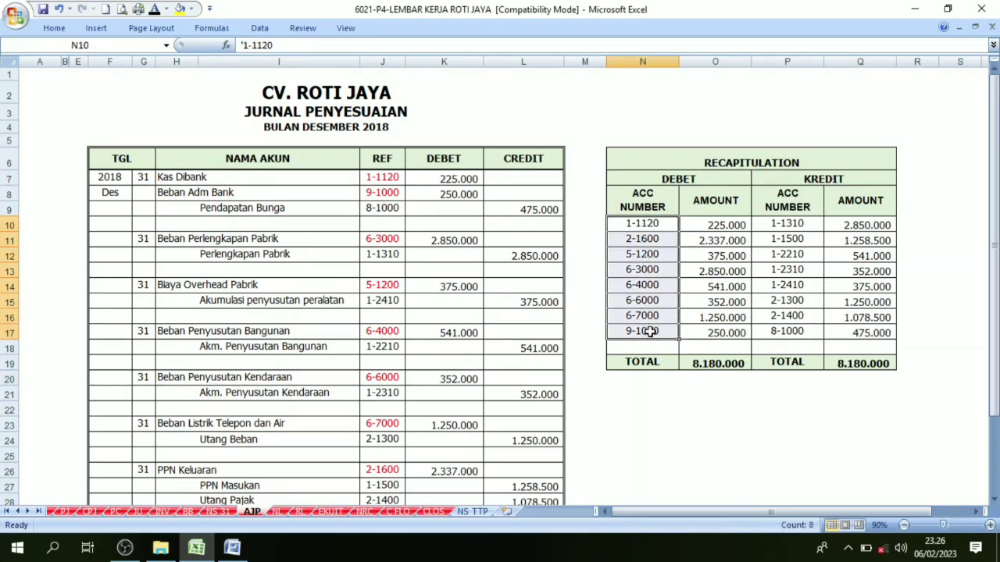
pyautogui.click(687, 269)
pyautogui.click(682, 175)
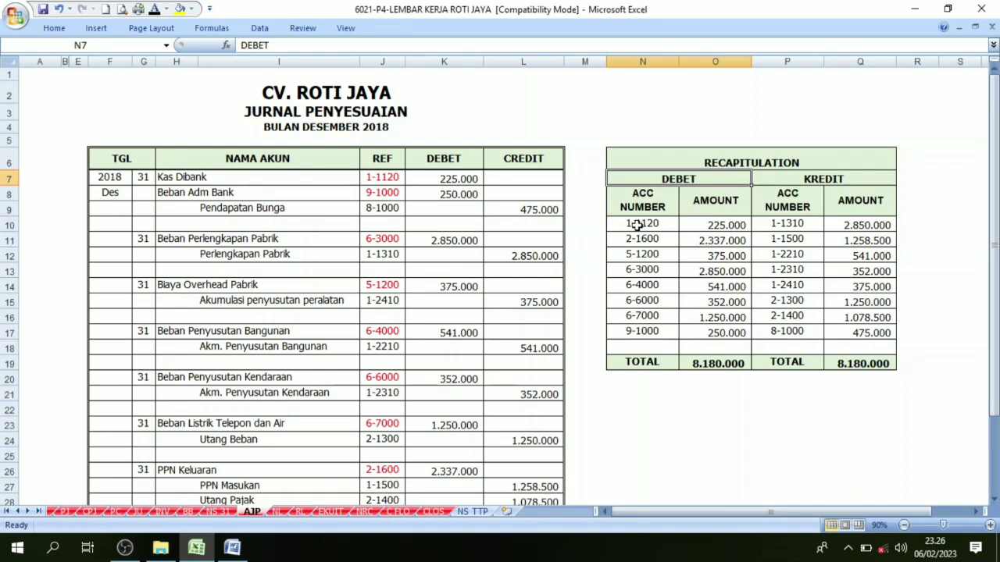
pyautogui.click(187, 512)
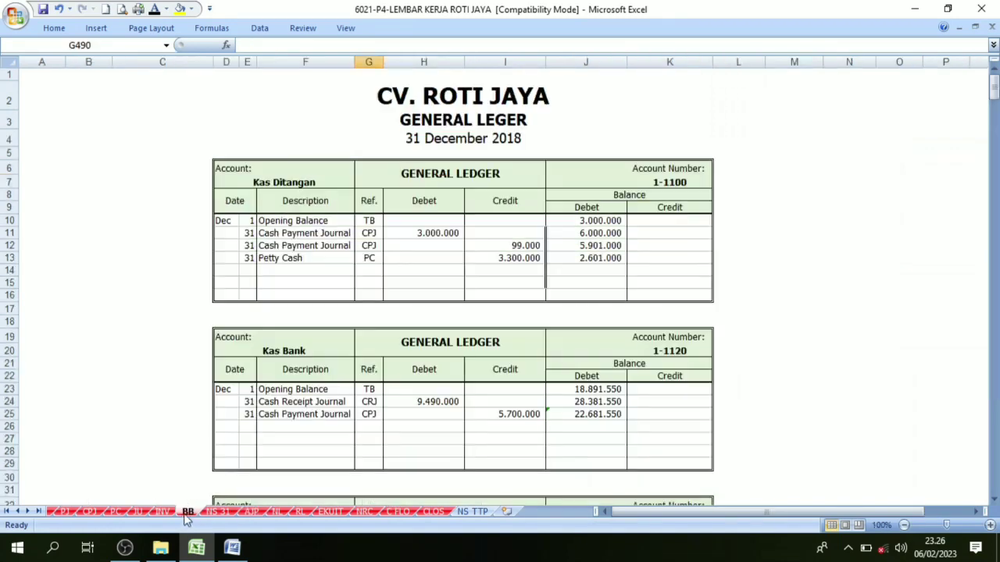
pyautogui.click(666, 353)
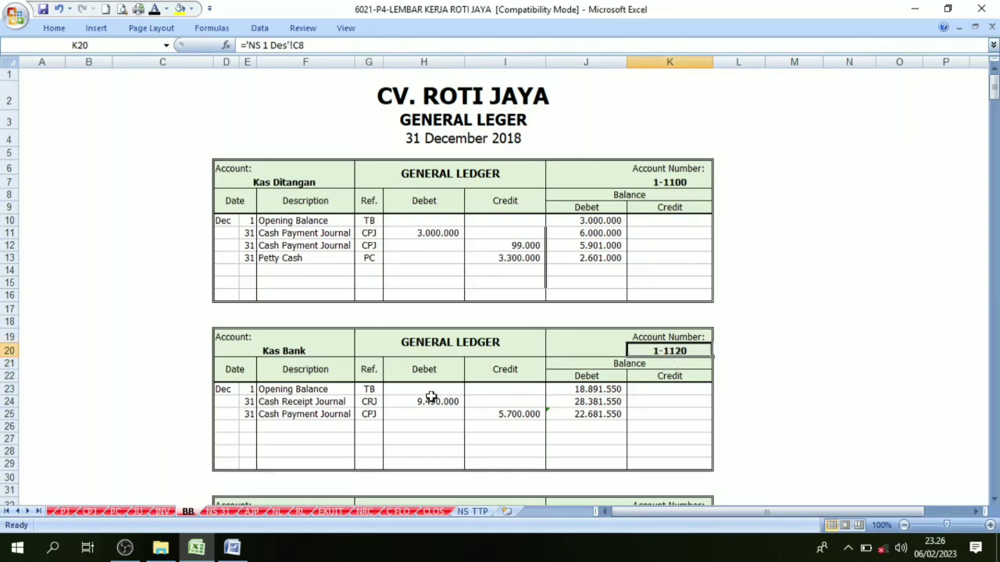
pyautogui.click(279, 351)
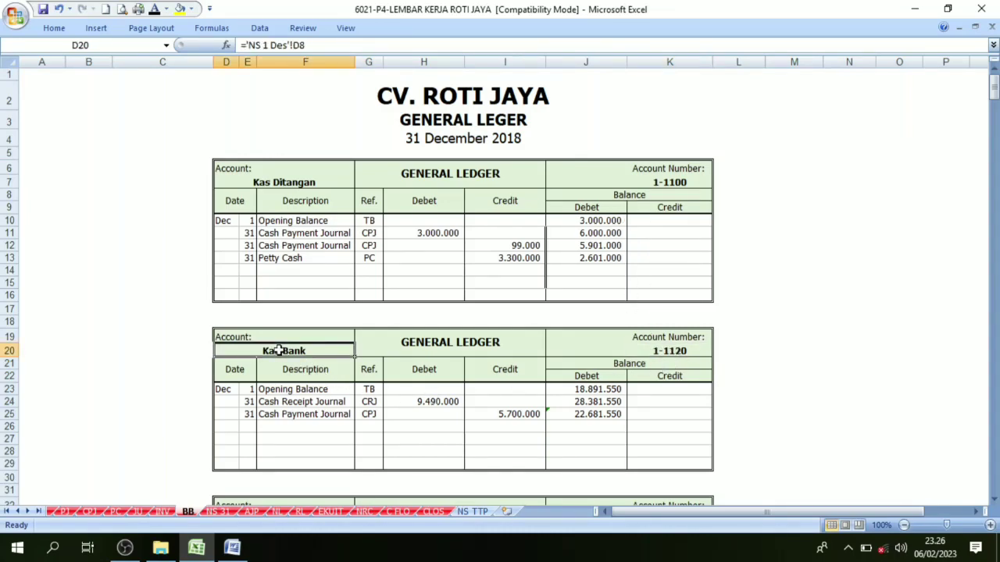
pyautogui.click(254, 512)
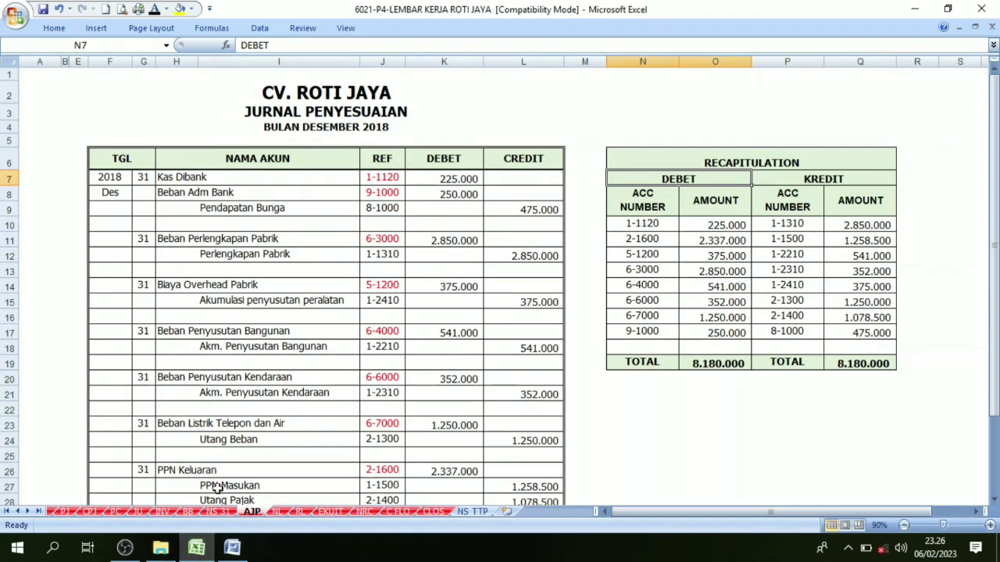
pyautogui.click(188, 512)
# Make the hidden date 31, description Jurnal Penyesuaian and reference AJP in E26:G26 of the Kas Bank ledger black.
pyautogui.moveTo(239, 427); pyautogui.dragTo(286, 420)
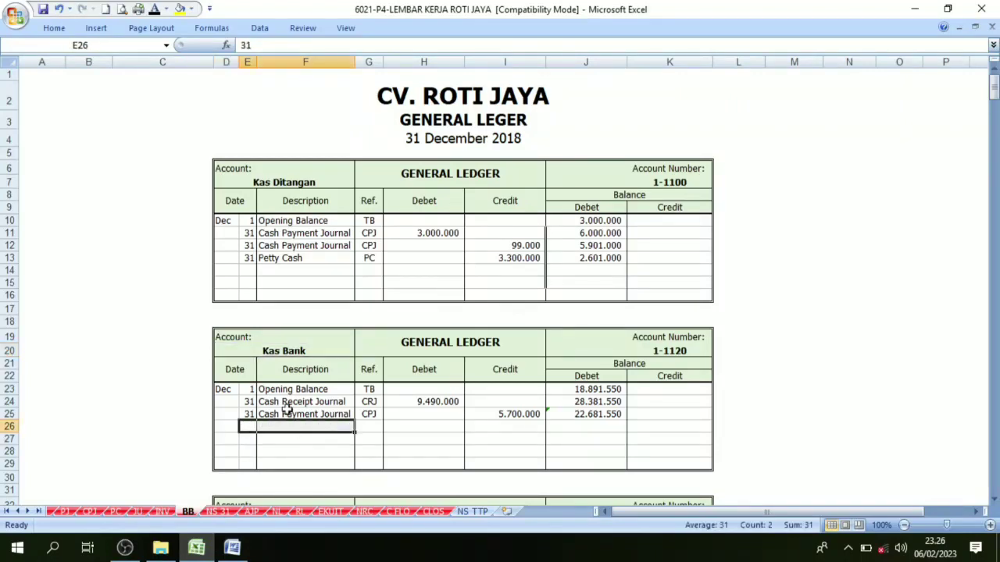
pyautogui.click(154, 11)
pyautogui.click(364, 429)
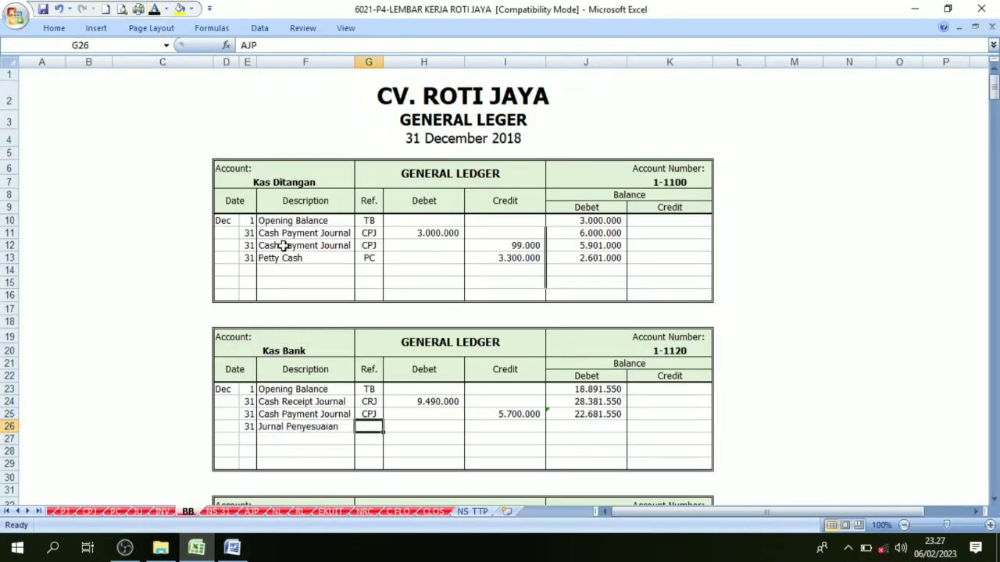
pyautogui.click(153, 10)
pyautogui.click(245, 429)
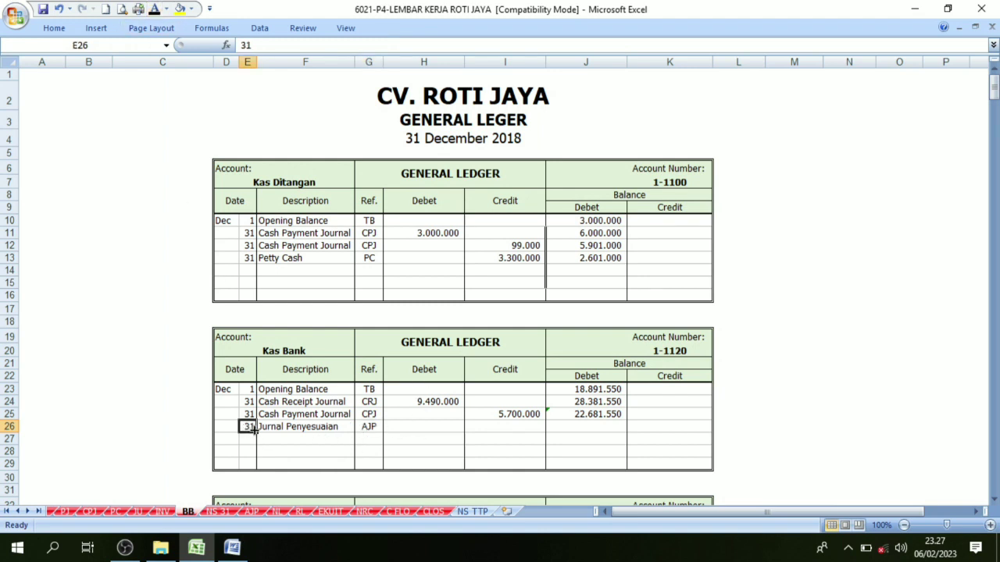
pyautogui.click(303, 427)
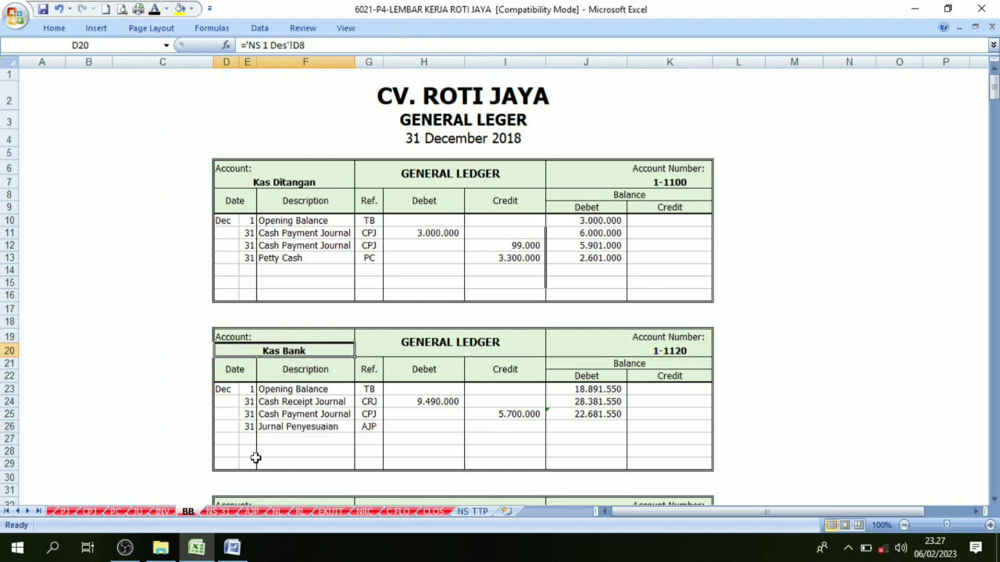
# Check the 1-1120 debit amount in O10 of the AJP sheet and make the Kas Bank debit in H26, linked to AJP!O10, black.
pyautogui.click(254, 511)
pyautogui.click(647, 227)
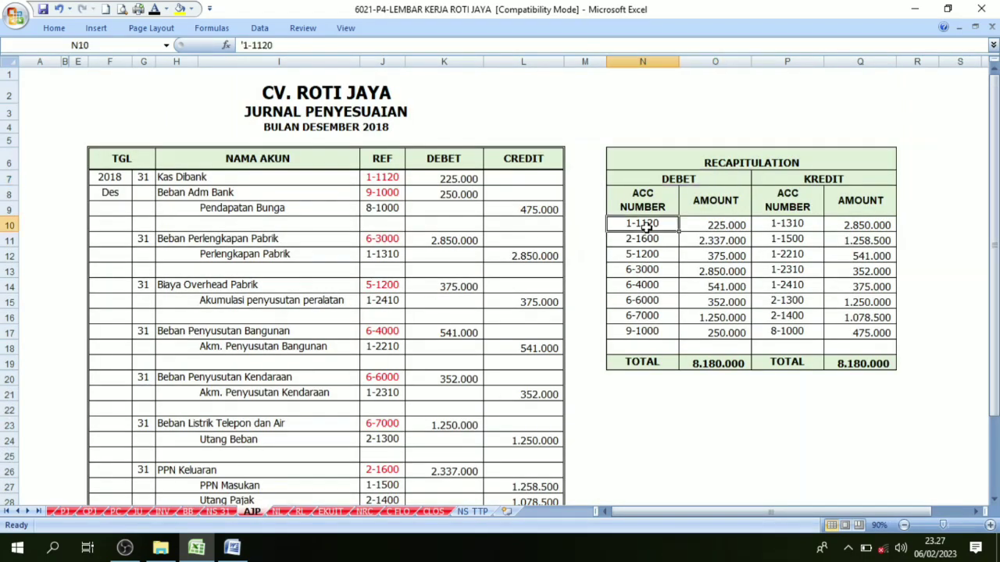
pyautogui.click(707, 223)
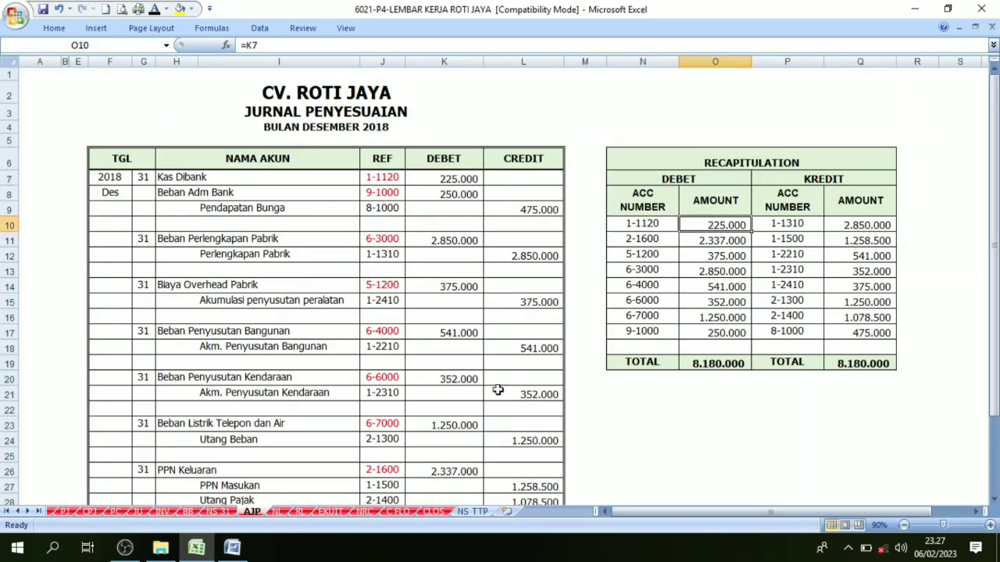
pyautogui.click(188, 512)
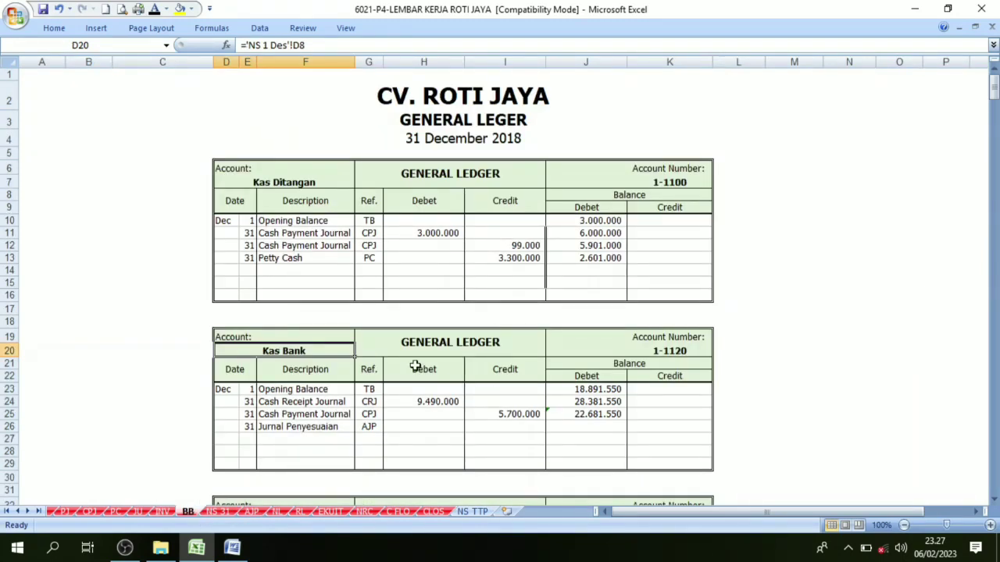
pyautogui.moveTo(415, 364); pyautogui.dragTo(475, 380)
pyautogui.click(409, 424)
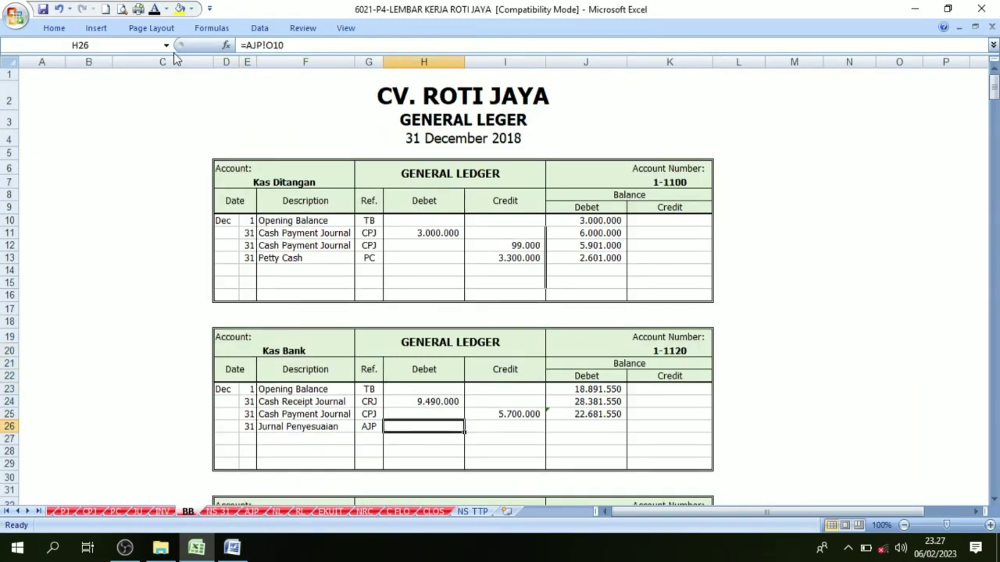
pyautogui.click(155, 9)
# Examine how the Kas Bank adjustment in H26 relates to the previous balance in J25, comparing the Debet column with the Debet balance column.
pyautogui.click(655, 365)
pyautogui.click(595, 414)
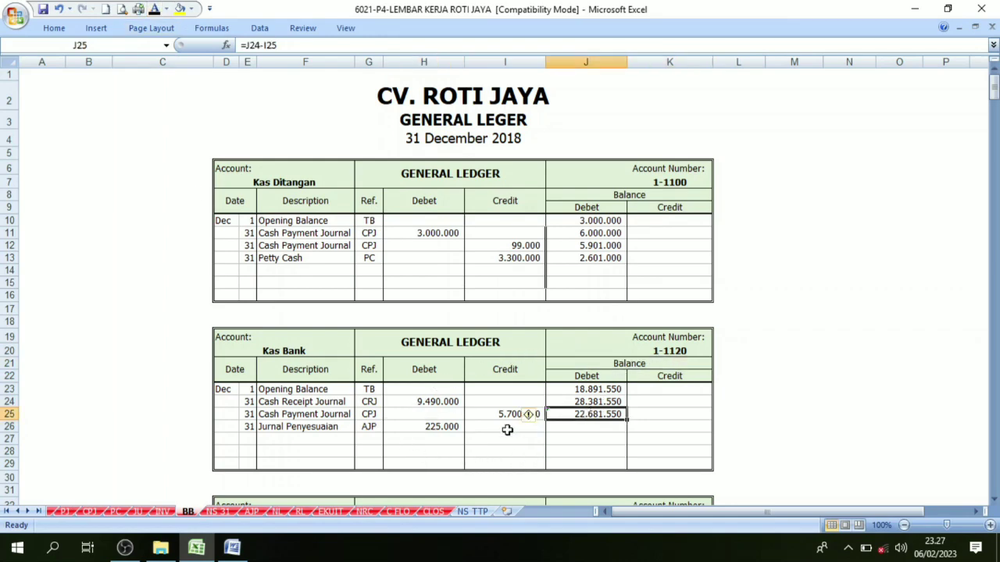
pyautogui.click(447, 431)
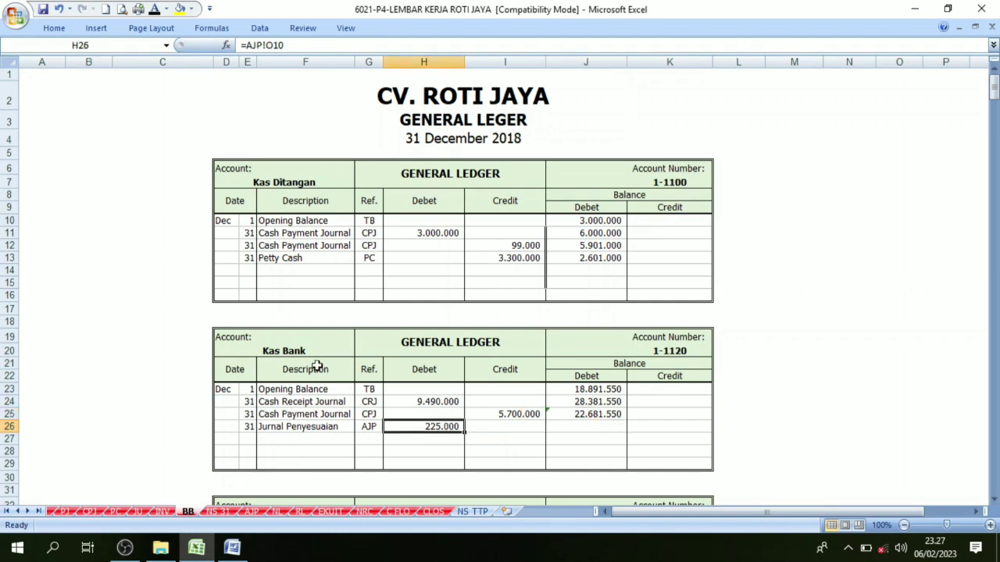
pyautogui.click(587, 378)
pyautogui.click(563, 410)
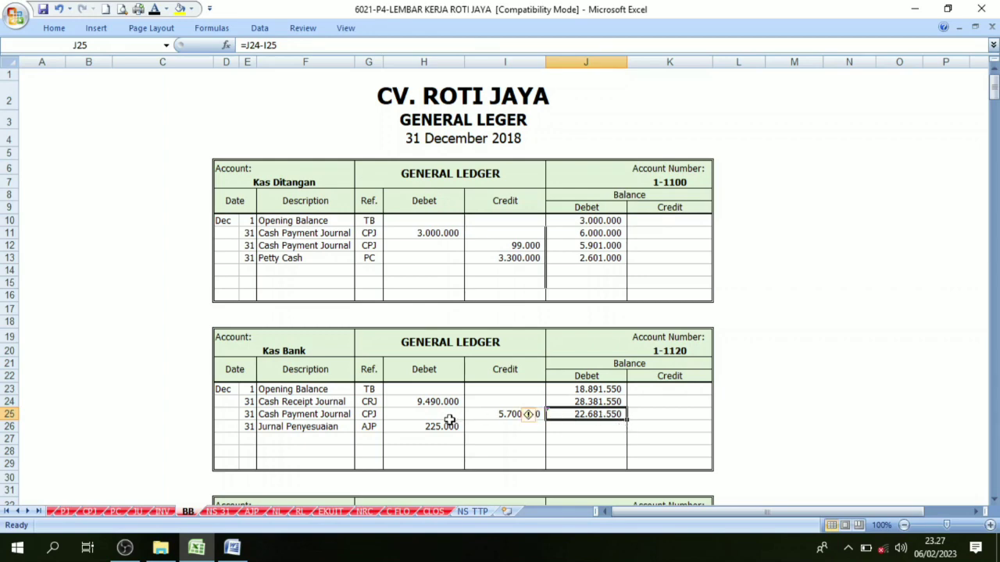
pyautogui.click(390, 427)
pyautogui.click(327, 426)
pyautogui.click(424, 426)
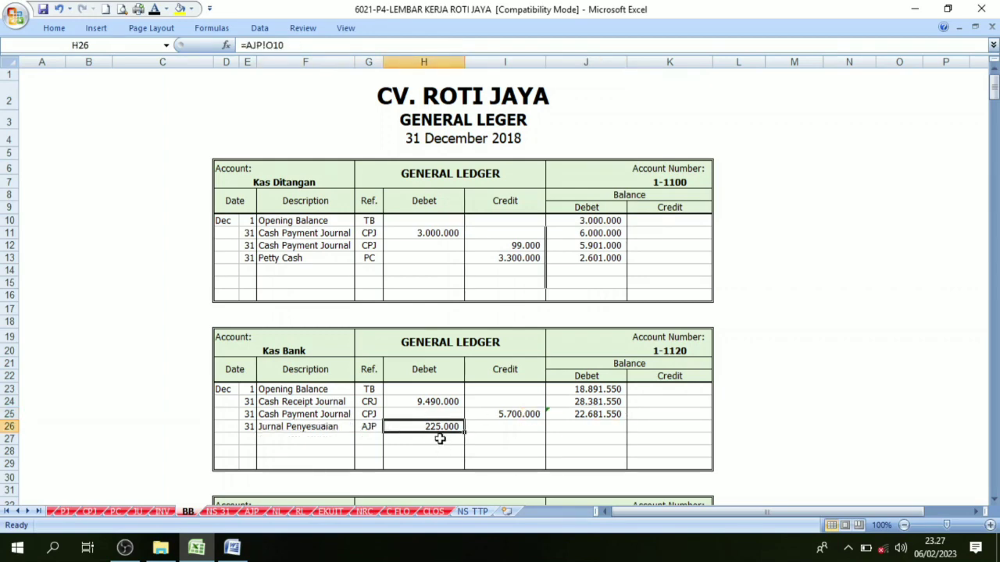
pyautogui.click(446, 374)
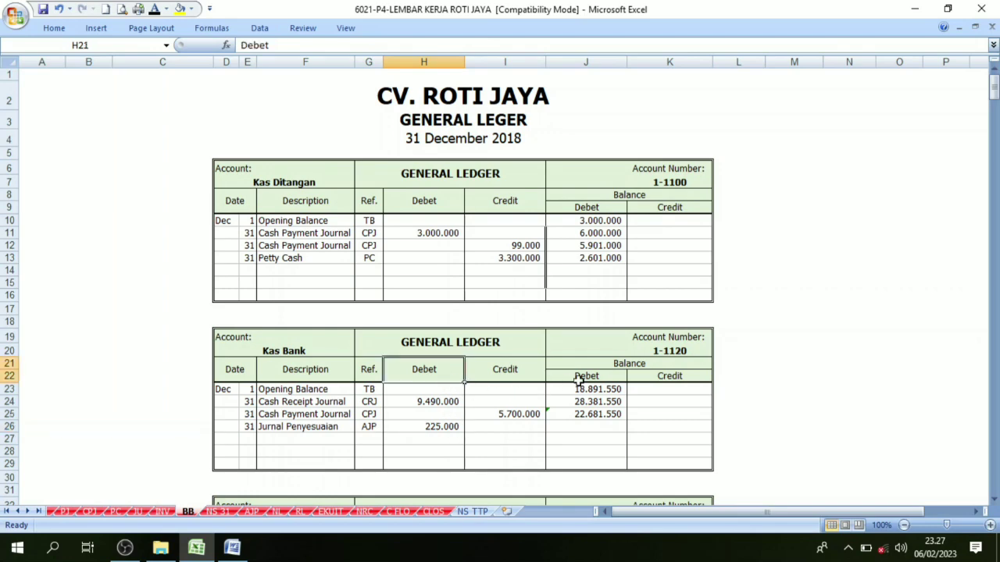
pyautogui.click(596, 375)
pyautogui.click(442, 372)
pyautogui.click(592, 378)
pyautogui.click(443, 375)
# Make the hidden Kas Bank debit balance in J26, calculated as =J25+H26, black.
pyautogui.click(601, 414)
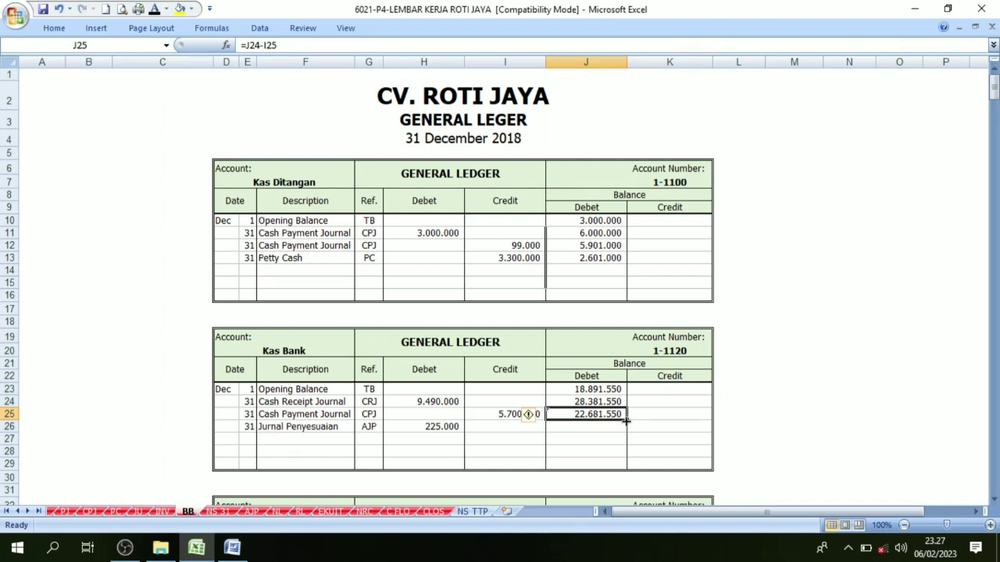
pyautogui.click(458, 426)
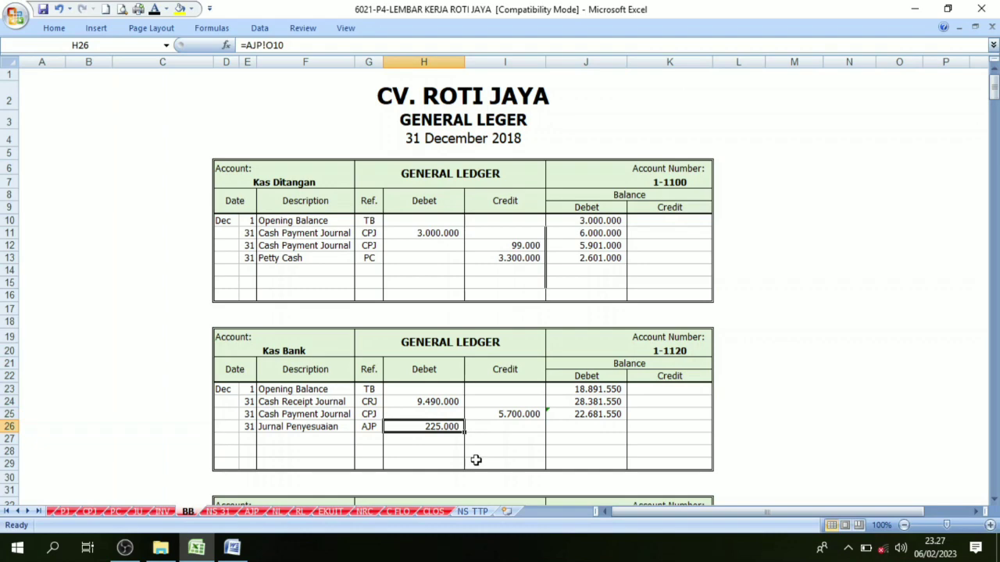
pyautogui.click(599, 427)
pyautogui.click(155, 10)
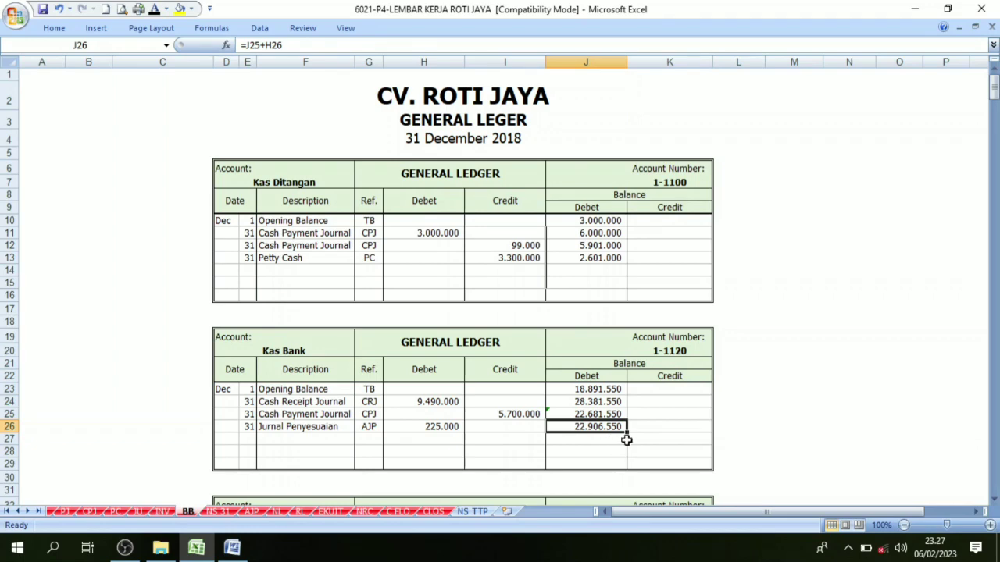
# Find the PPN-Keluaran ledger for debit account 2-1600 and make its hidden adjusting date 31, description Jurnal Penyesuaian and reference AJP in E263:G263 black.
pyautogui.click(253, 512)
pyautogui.click(645, 245)
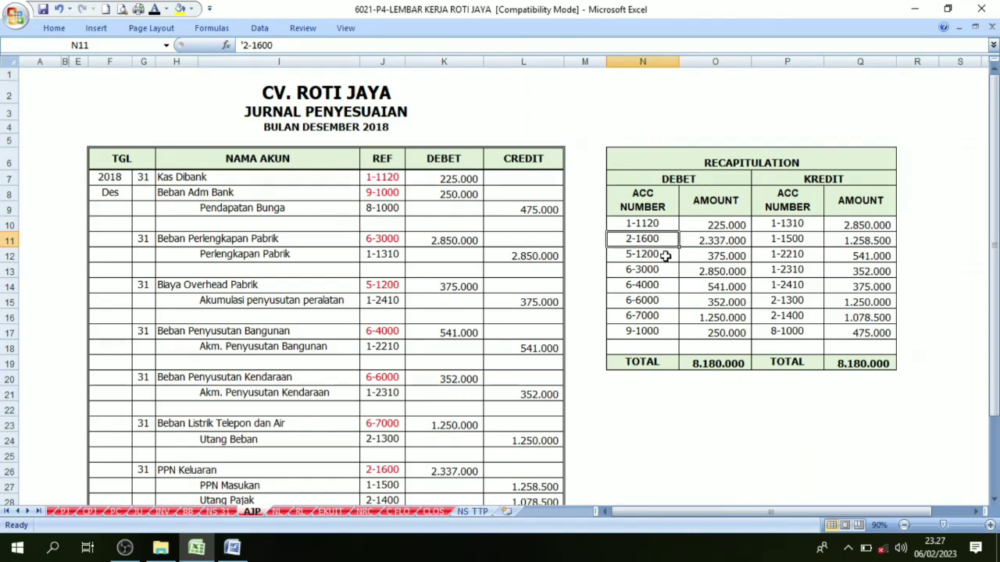
pyautogui.click(188, 512)
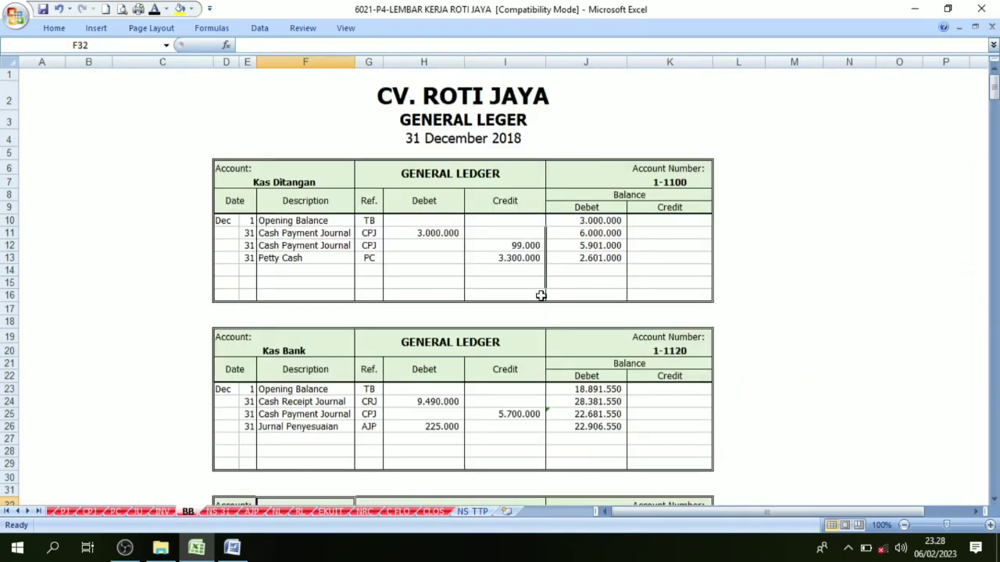
pyautogui.scroll(-20, 541, 295)
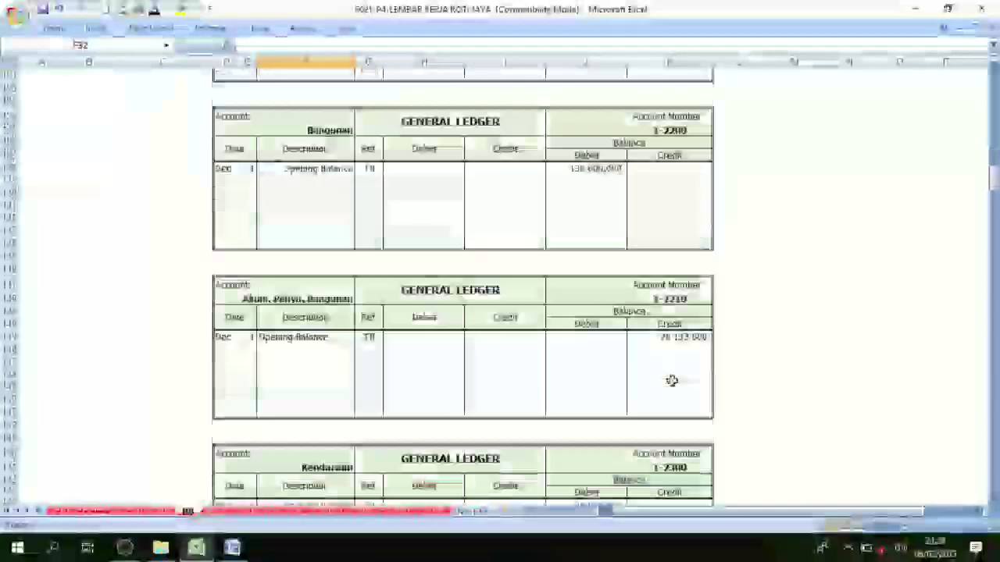
pyautogui.scroll(-20, 668, 380)
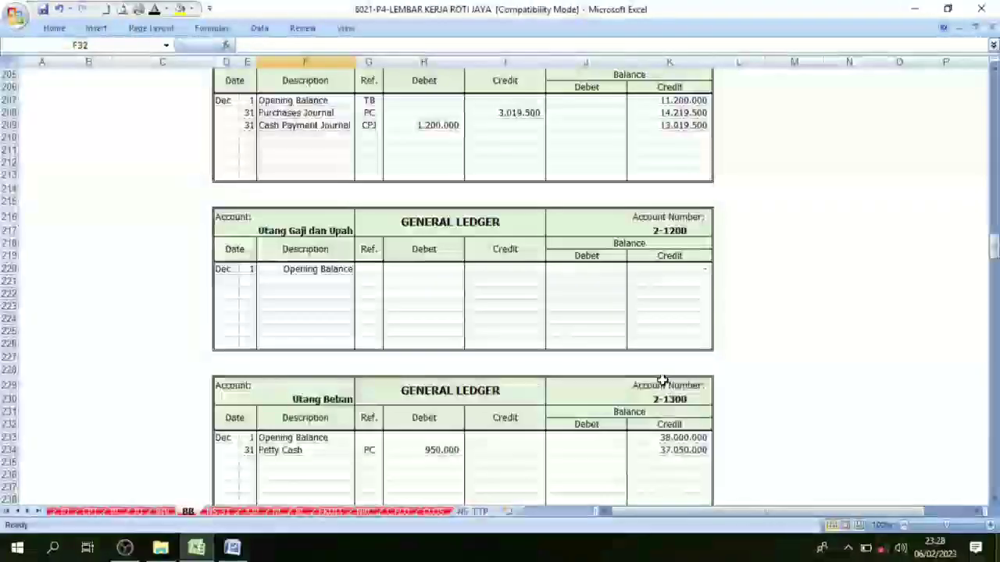
pyautogui.scroll(-12, 662, 381)
pyautogui.click(642, 272)
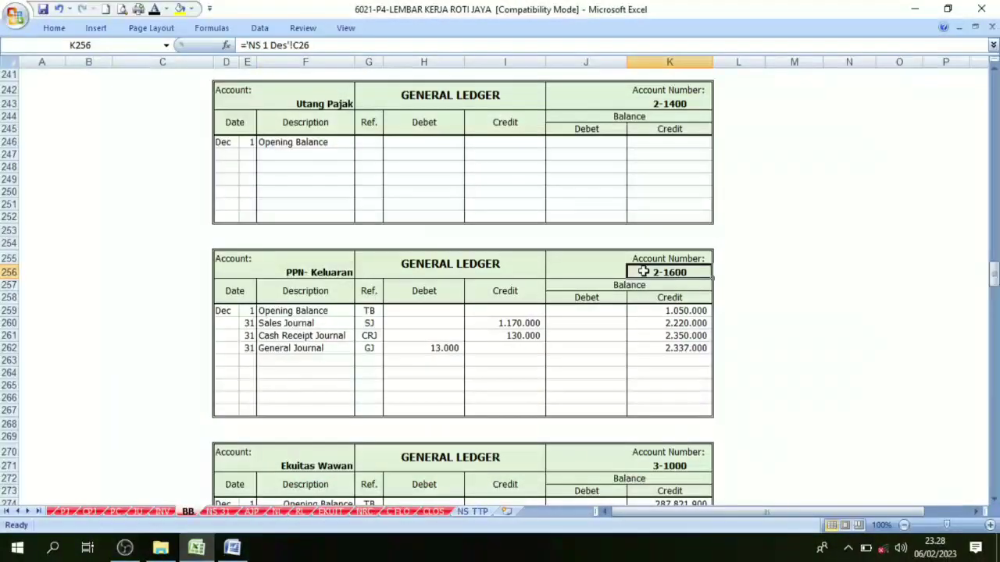
pyautogui.click(321, 272)
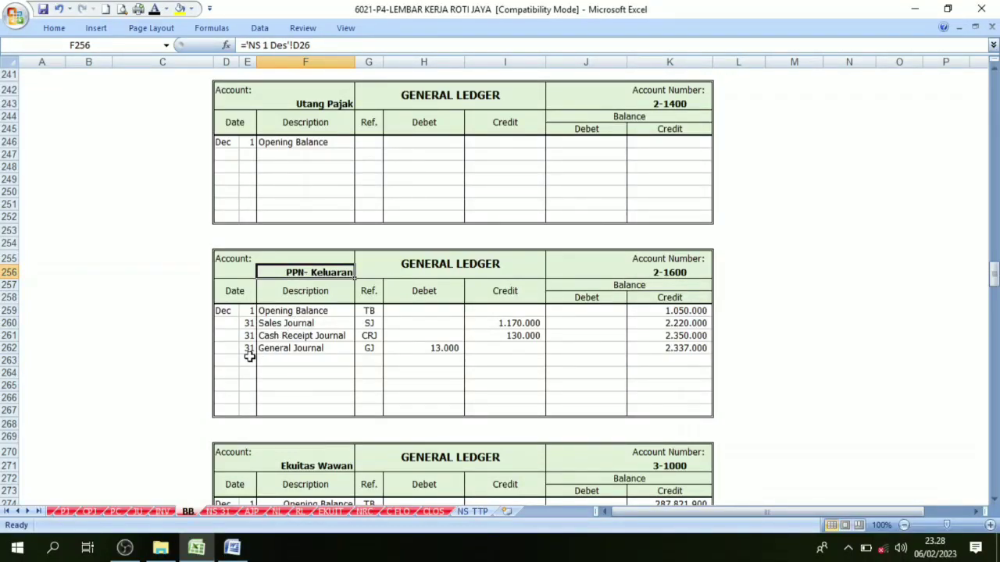
pyautogui.moveTo(248, 356); pyautogui.dragTo(366, 356)
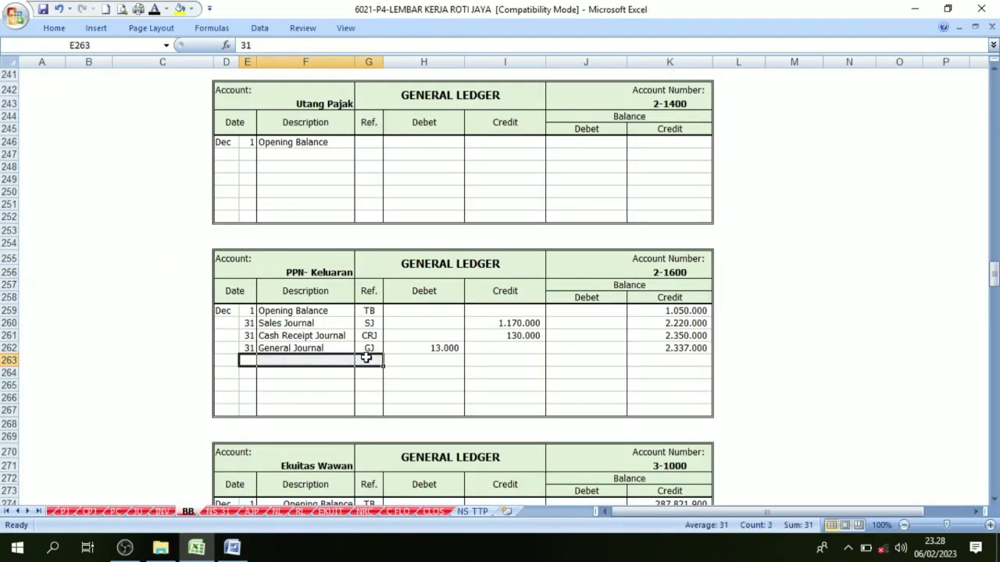
pyautogui.click(155, 10)
# Check the 2-1600 debit amount in O11 of the AJP sheet and make the PPN-Keluaran debit in H263, linked to AJP!O11, black.
pyautogui.click(419, 356)
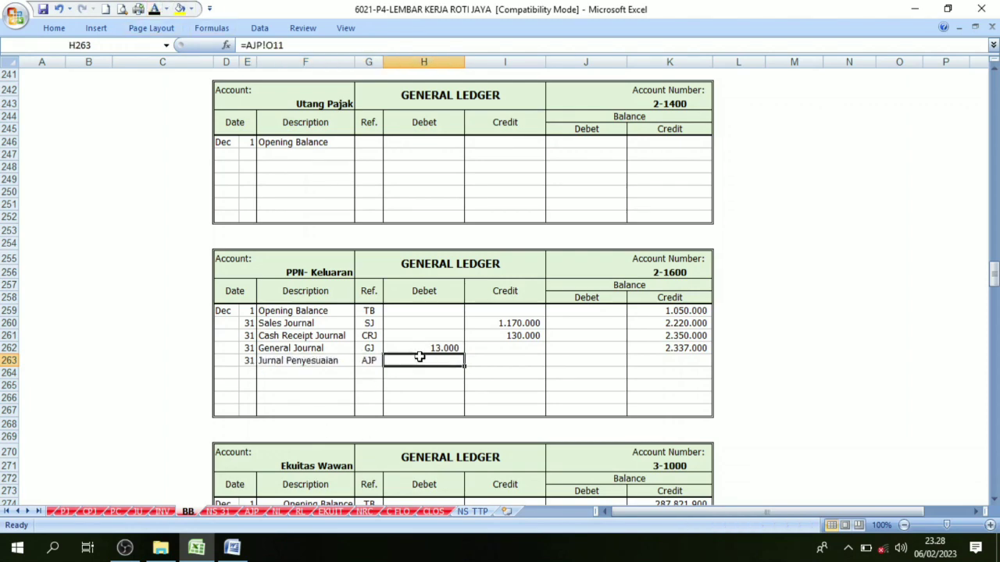
pyautogui.click(320, 272)
pyautogui.click(306, 362)
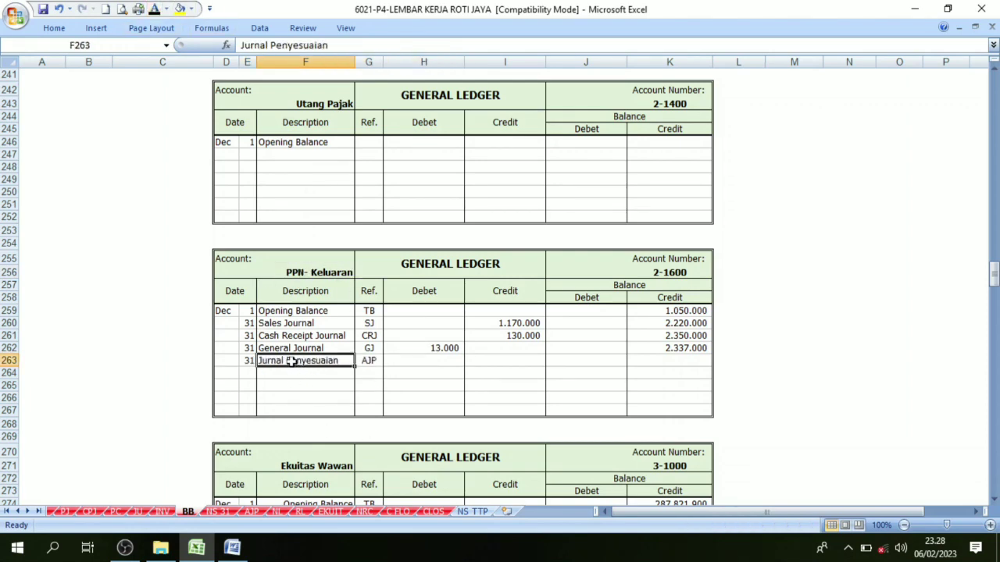
pyautogui.click(251, 512)
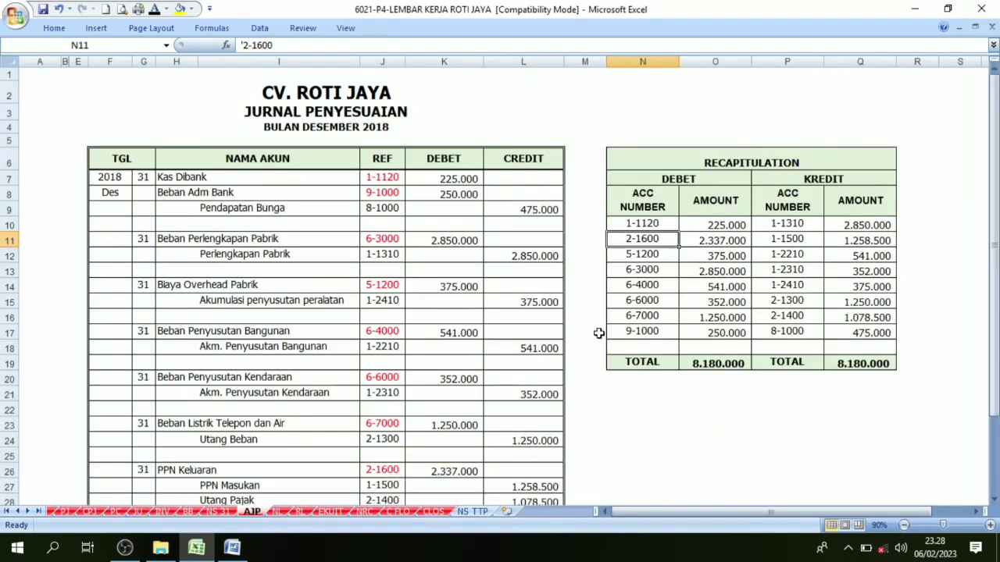
pyautogui.click(727, 242)
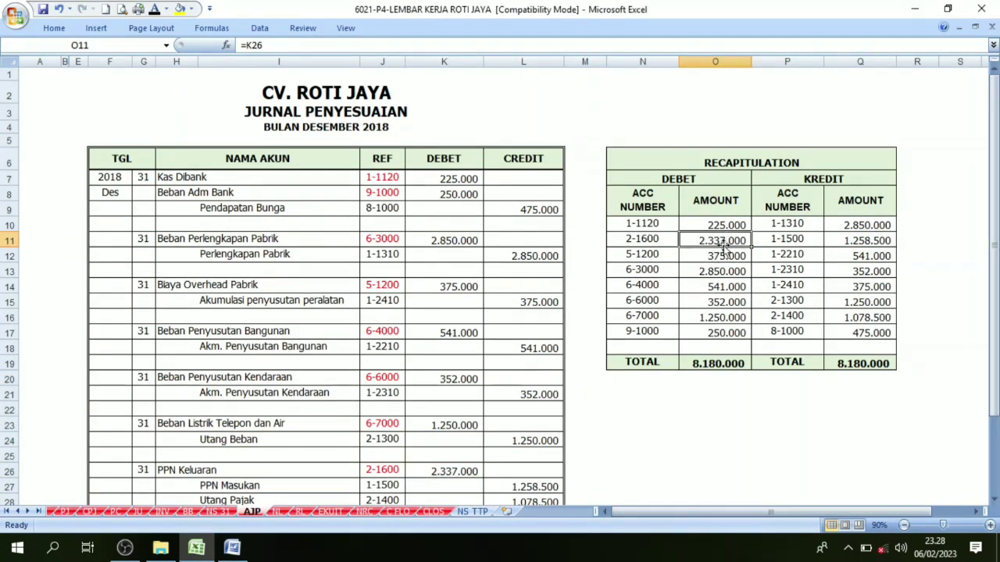
pyautogui.click(199, 512)
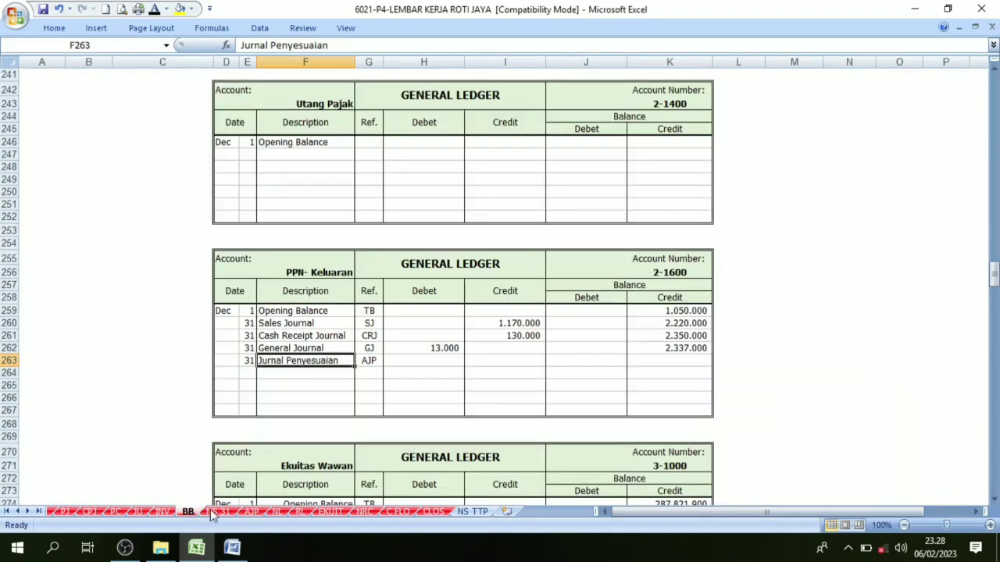
pyautogui.moveTo(438, 295); pyautogui.dragTo(492, 359)
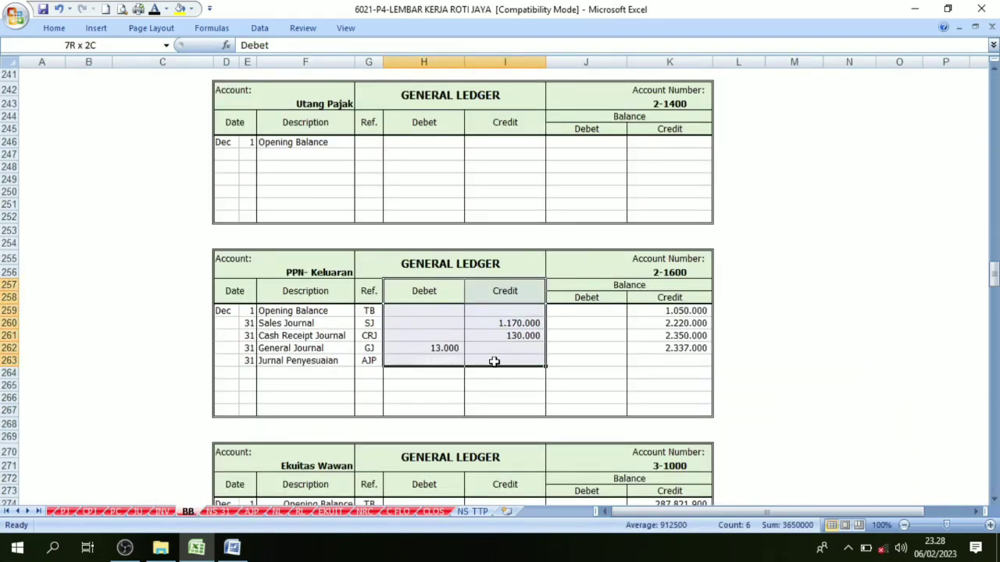
pyautogui.click(422, 361)
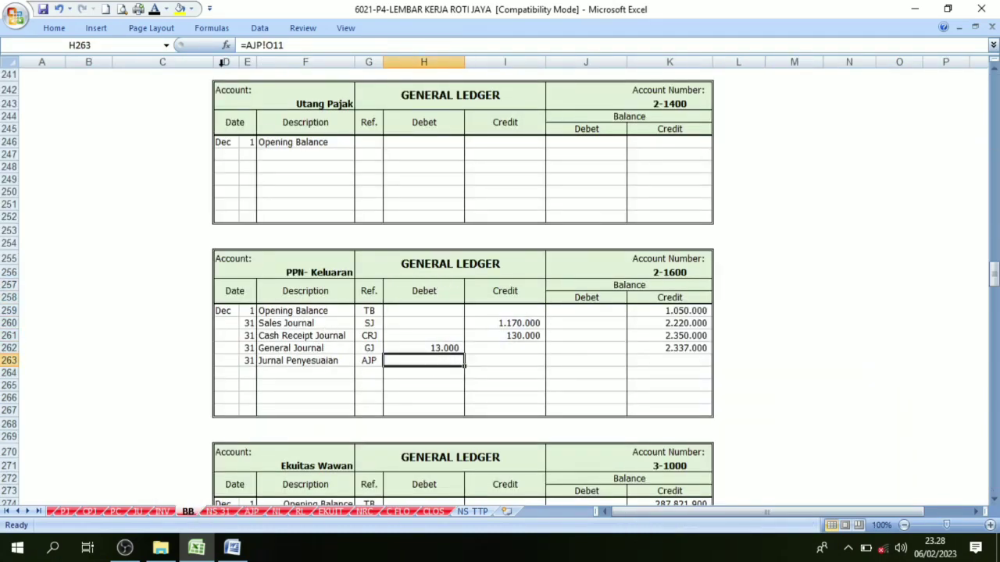
pyautogui.click(155, 9)
# Examine how the PPN-Keluaran adjustment in H263 relates to the previous balance in K262, comparing the Debet column with the Credit balance column.
pyautogui.click(677, 348)
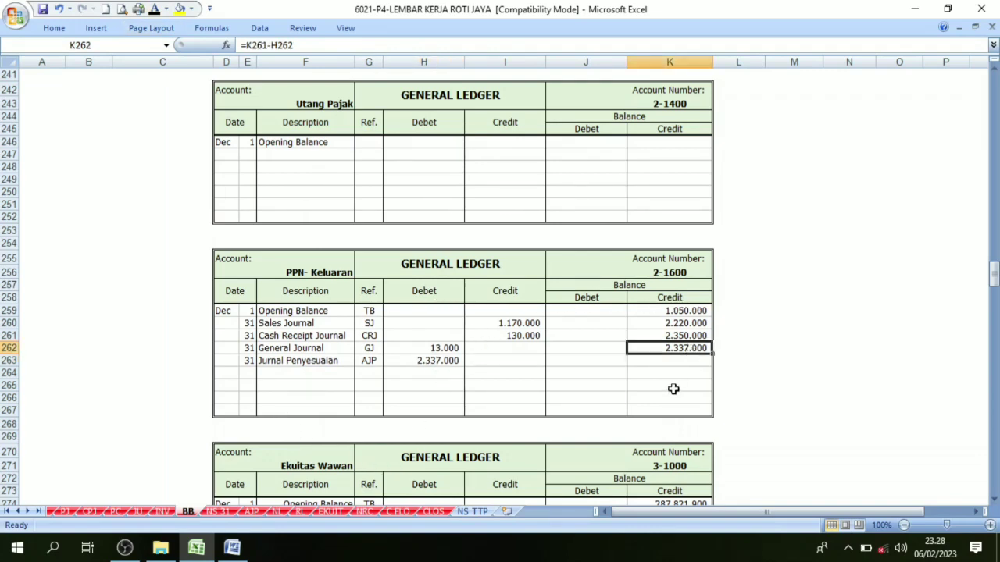
pyautogui.click(331, 266)
pyautogui.click(706, 351)
pyautogui.click(444, 360)
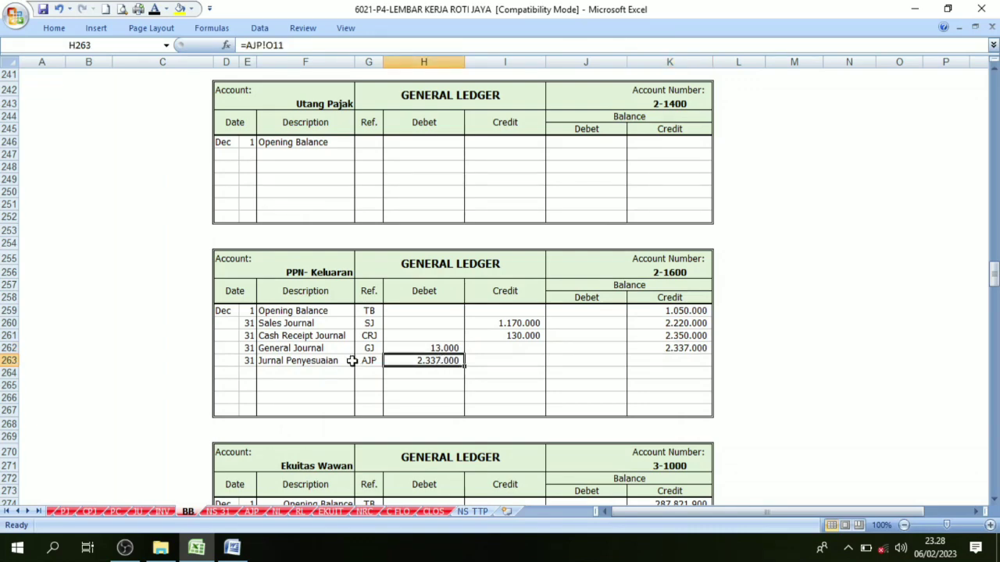
pyautogui.click(331, 360)
pyautogui.click(429, 282)
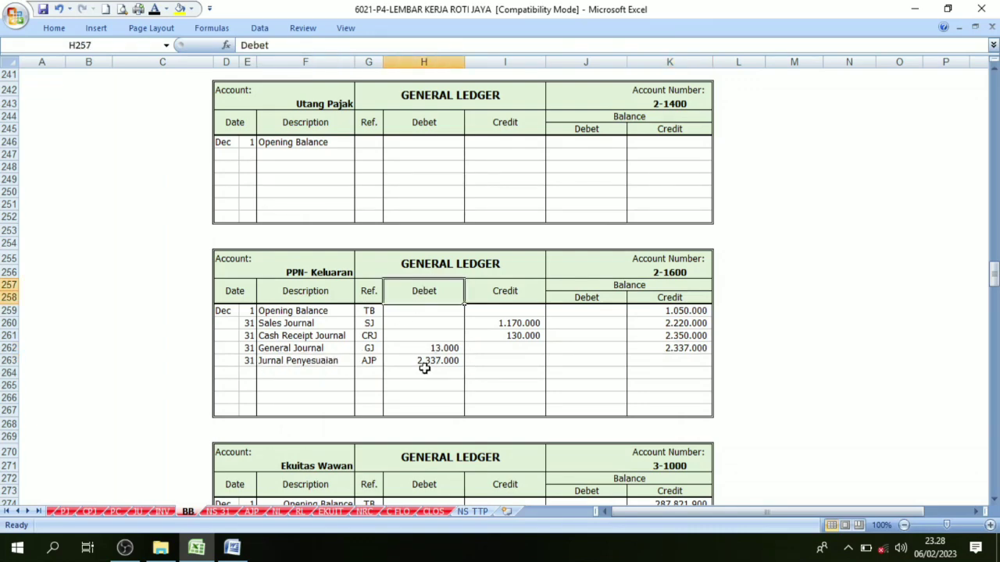
pyautogui.click(454, 363)
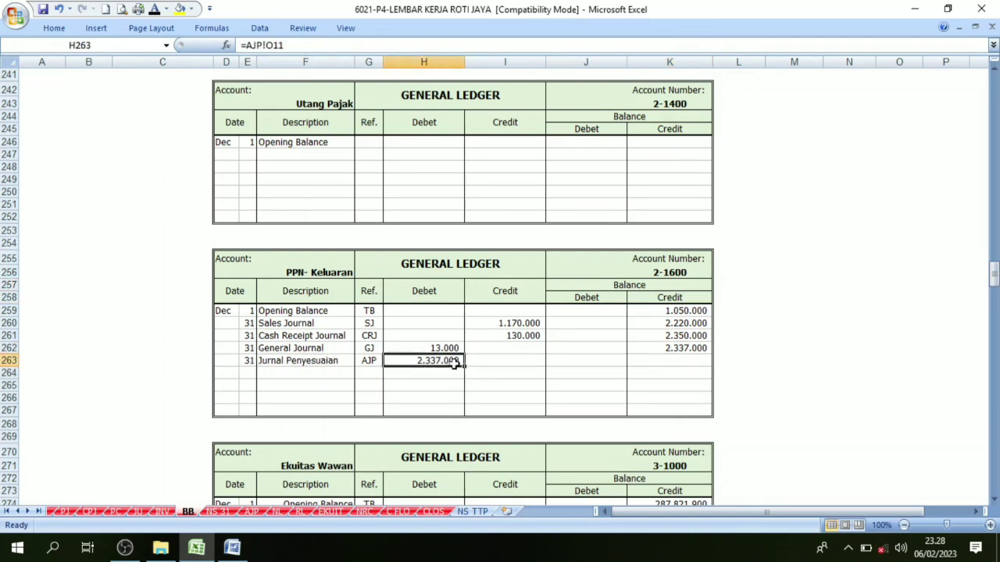
pyautogui.click(678, 303)
pyautogui.click(428, 299)
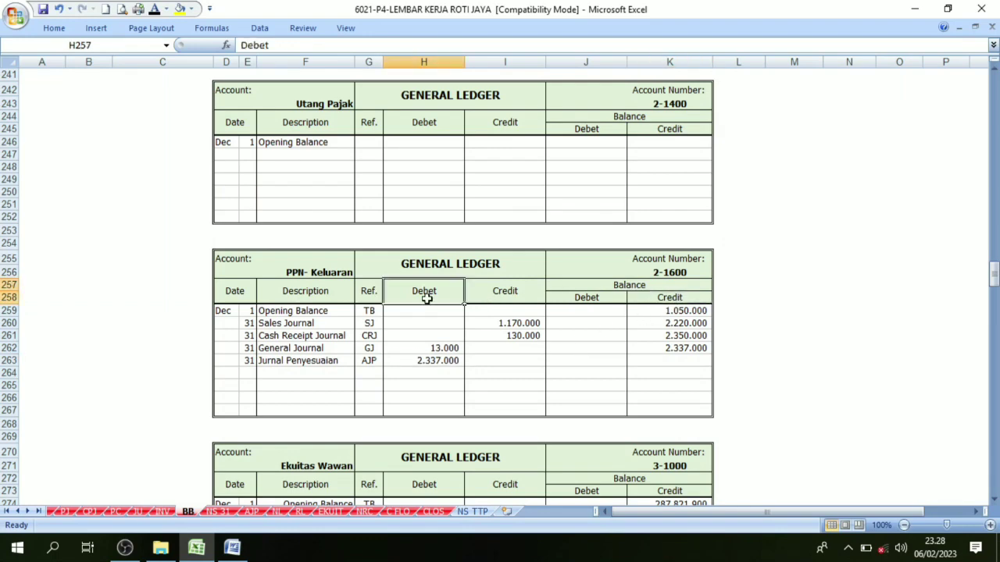
pyautogui.click(680, 345)
pyautogui.click(680, 304)
pyautogui.click(439, 297)
# Make the hidden PPN-Keluaran credit balance in K263, calculated as =K262-H263, black.
pyautogui.click(672, 350)
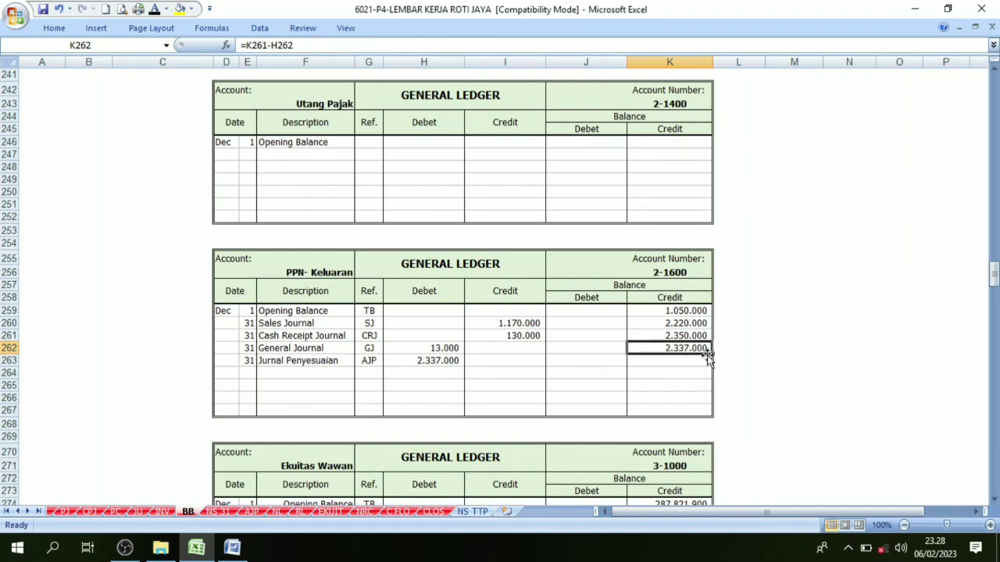
pyautogui.click(448, 364)
pyautogui.click(681, 351)
pyautogui.click(666, 360)
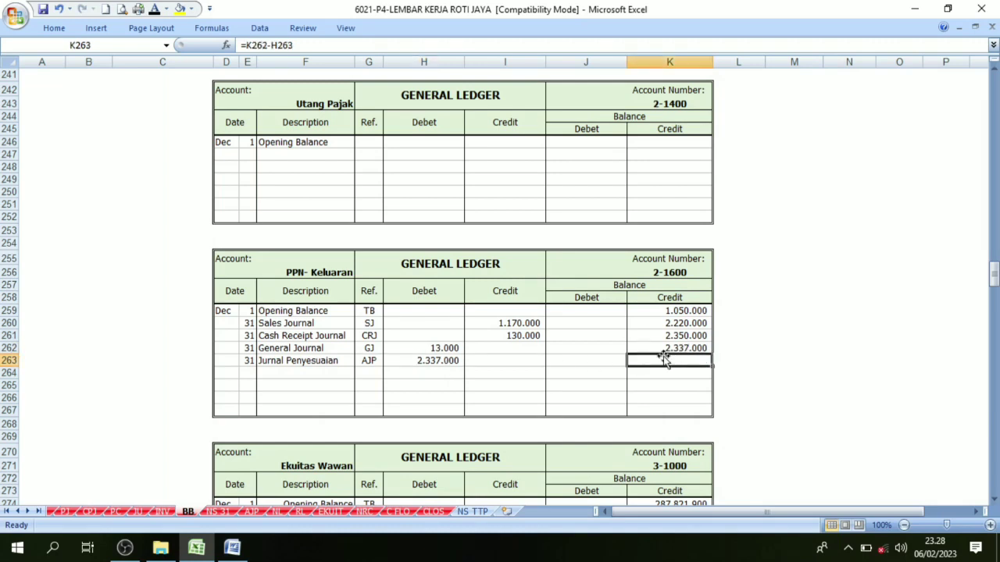
pyautogui.click(157, 9)
# Review the remaining debit entries 5-1200 to 9-1000 and the credit accounts 1-1310 to 8-1000 in the AJP Recapitulation.
pyautogui.click(248, 515)
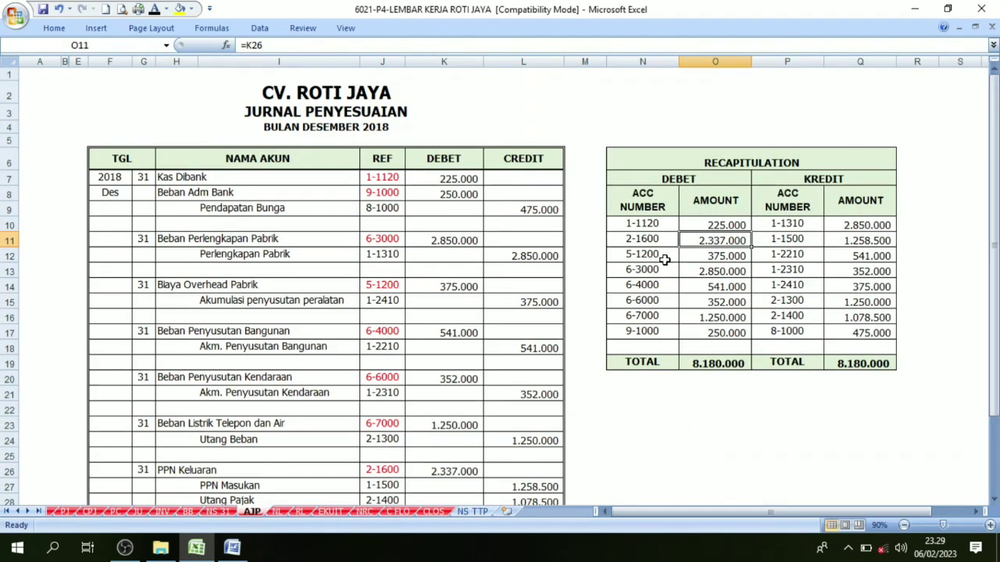
pyautogui.moveTo(642, 256); pyautogui.dragTo(726, 332)
pyautogui.moveTo(788, 224); pyautogui.dragTo(787, 333)
# Make all text on the BB sheet black to reveal the remaining hidden adjusting entries and balances.
pyautogui.click(188, 511)
pyautogui.scroll(12, 442, 415)
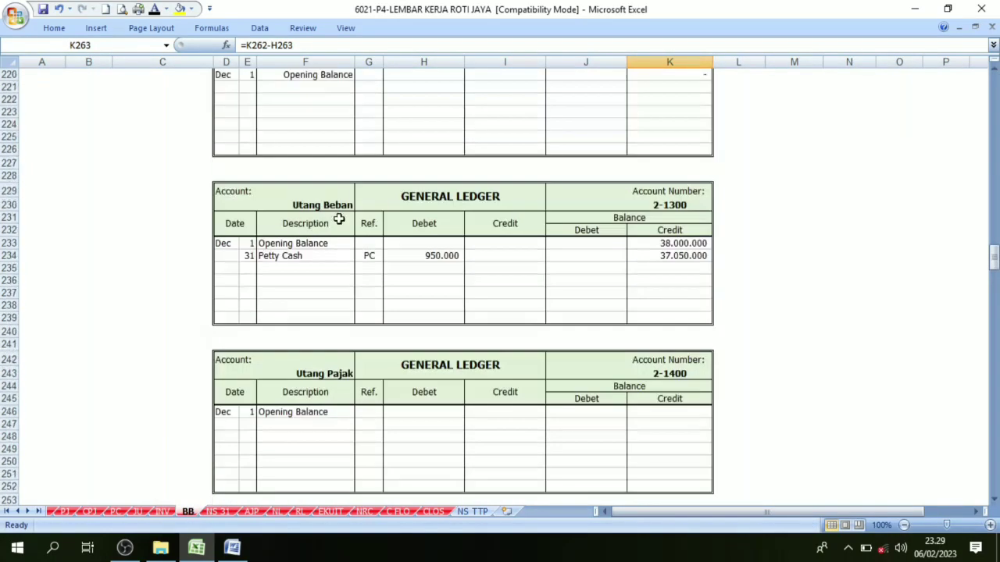
pyautogui.click(10, 62)
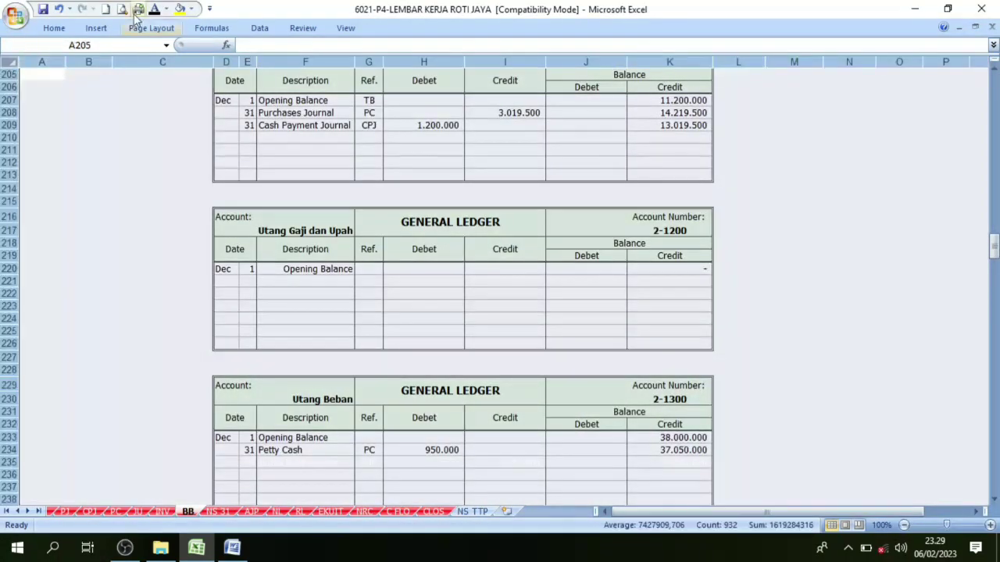
pyautogui.click(154, 14)
pyautogui.click(506, 333)
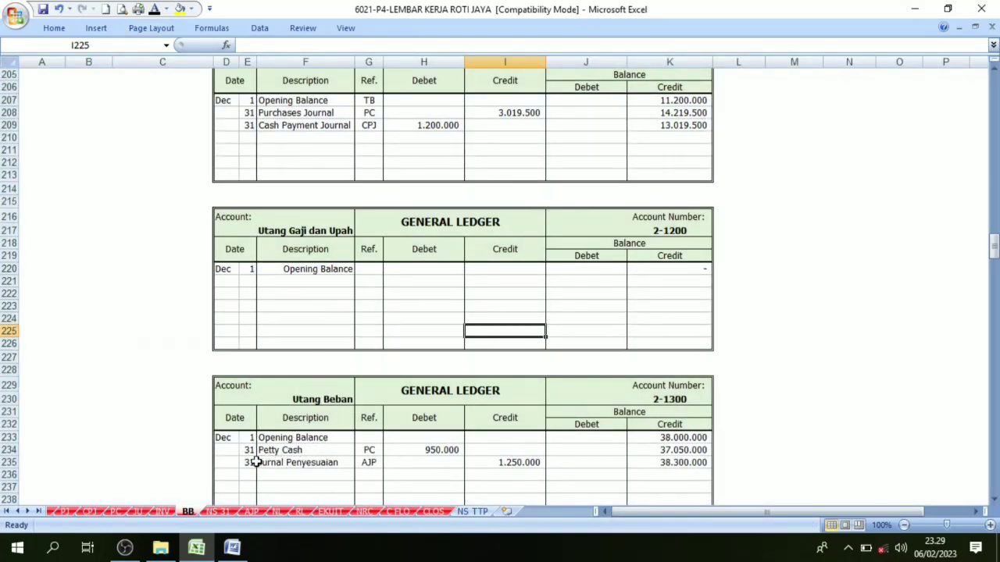
# Review the adjusting entries in the Utang Beban and Utang Pajak ledgers, rows 235 and 247, and the 5-1200 debit amount in the AJP Recapitulation.
pyautogui.moveTo(255, 461); pyautogui.dragTo(511, 462)
pyautogui.scroll(-5, 484, 458)
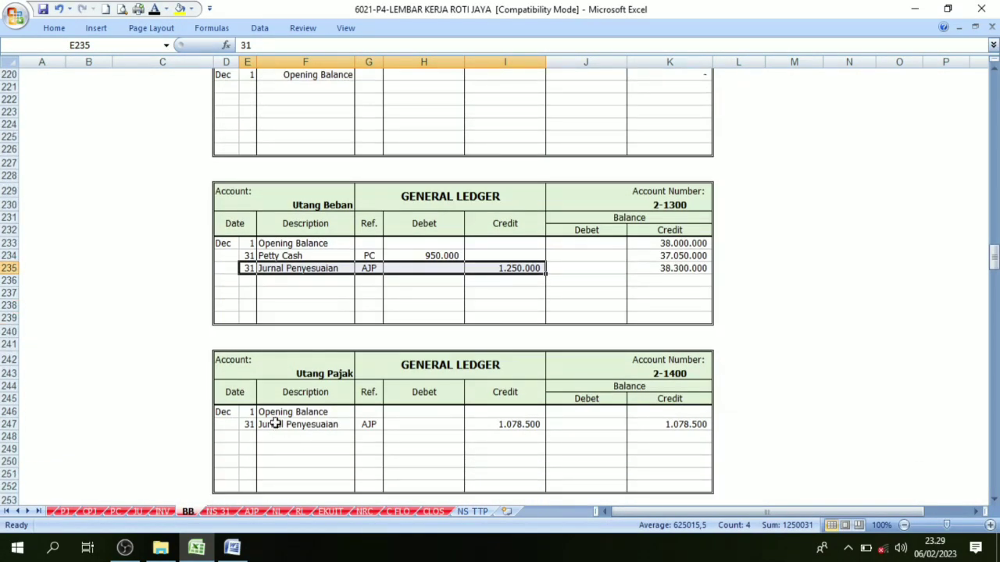
pyautogui.moveTo(246, 426); pyautogui.dragTo(536, 426)
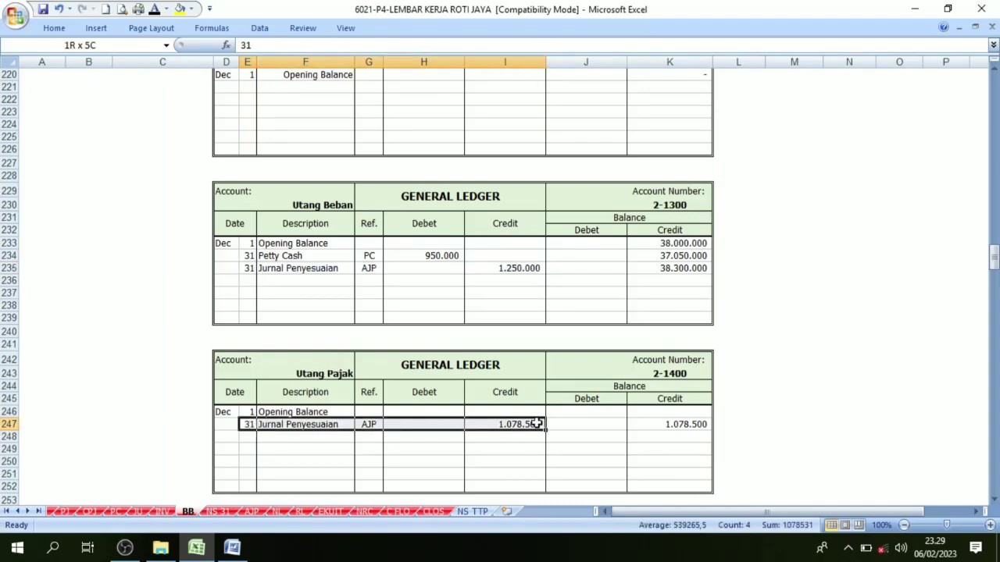
pyautogui.scroll(-6, 536, 426)
pyautogui.click(530, 433)
pyautogui.scroll(15, 518, 430)
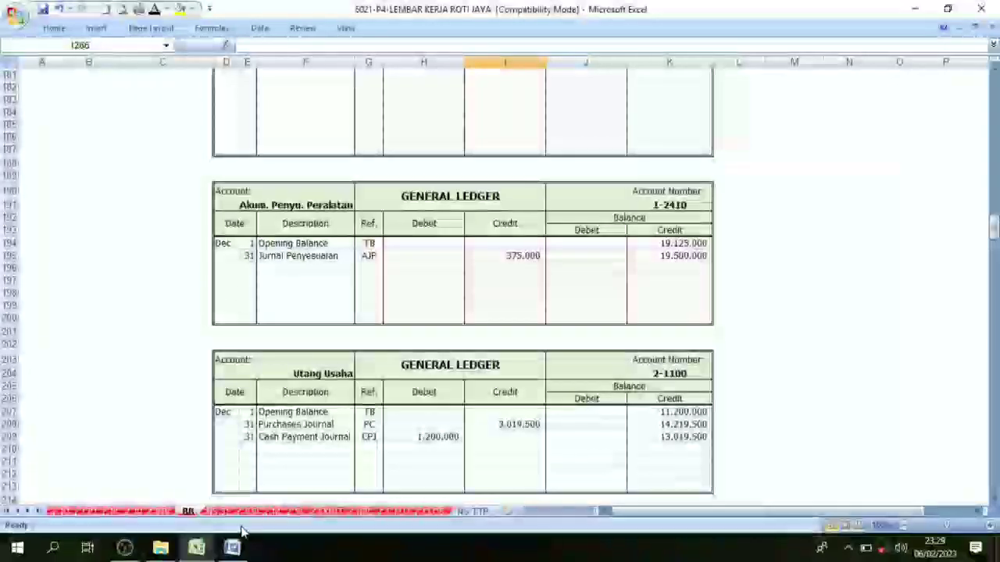
pyautogui.click(251, 512)
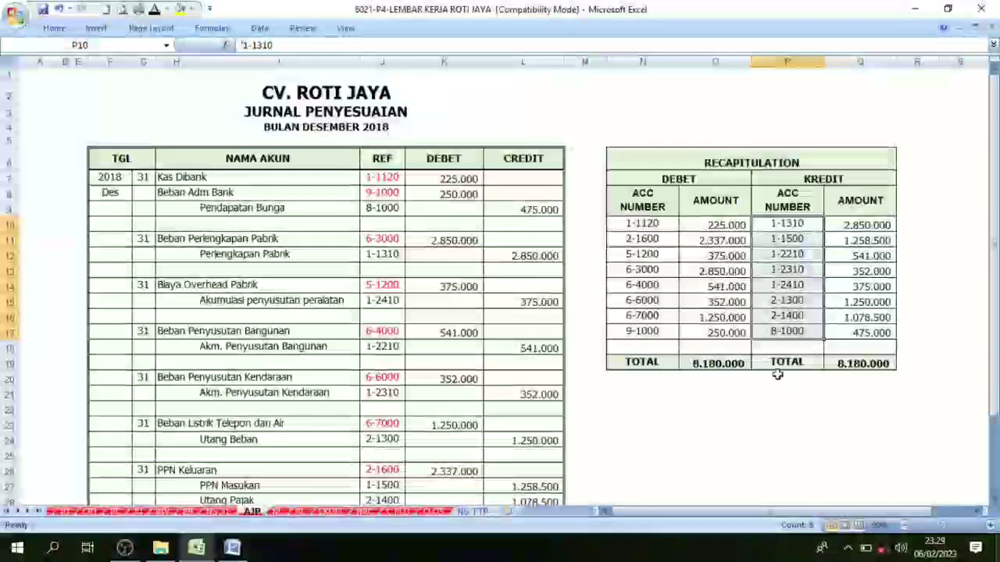
pyautogui.click(713, 256)
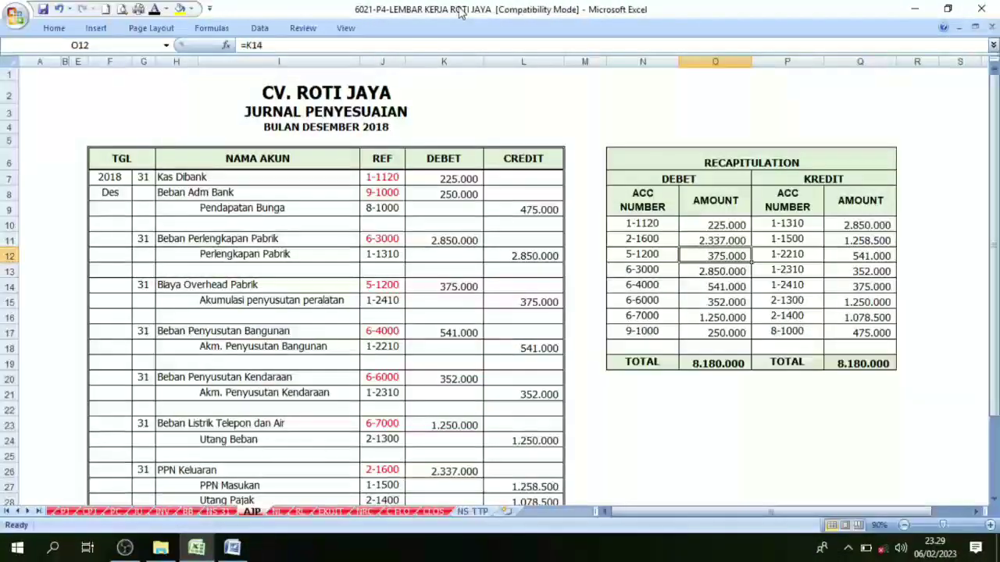